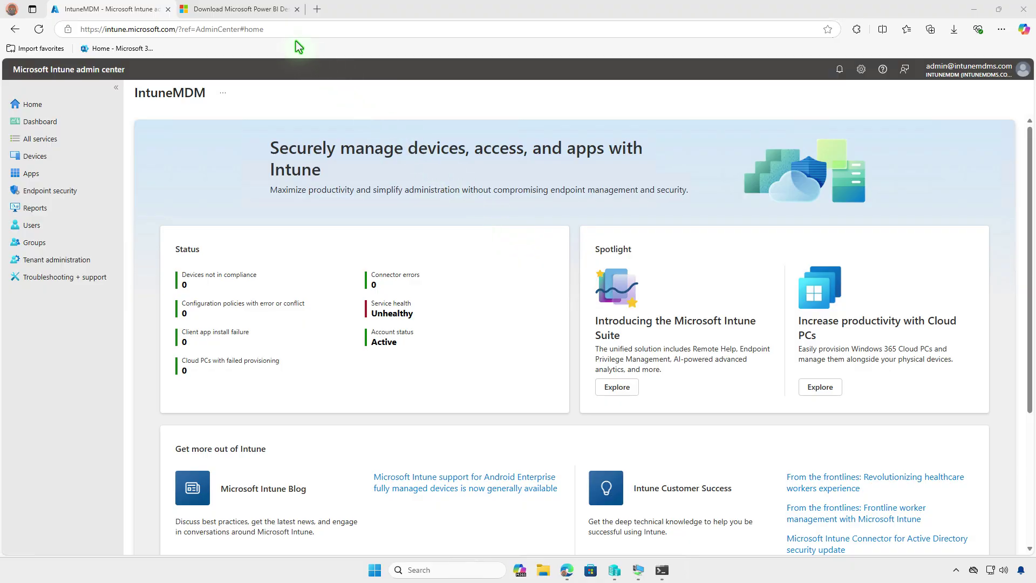
Download the 64-bit installer PBIDesktopSetup_x64.exe from the Power BI Desktop download page
left_click(277, 15)
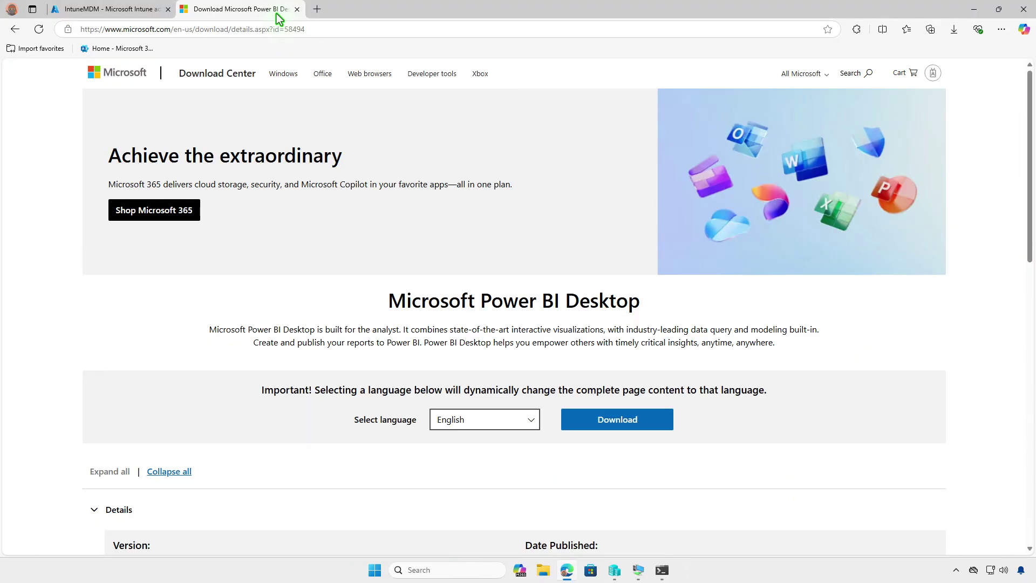
left_click(633, 422)
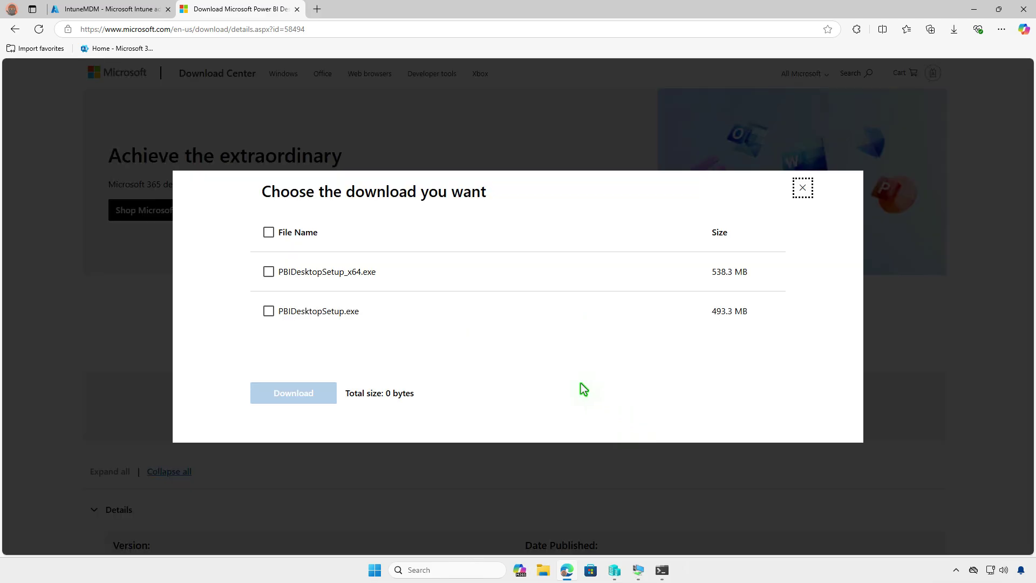
left_click(271, 272)
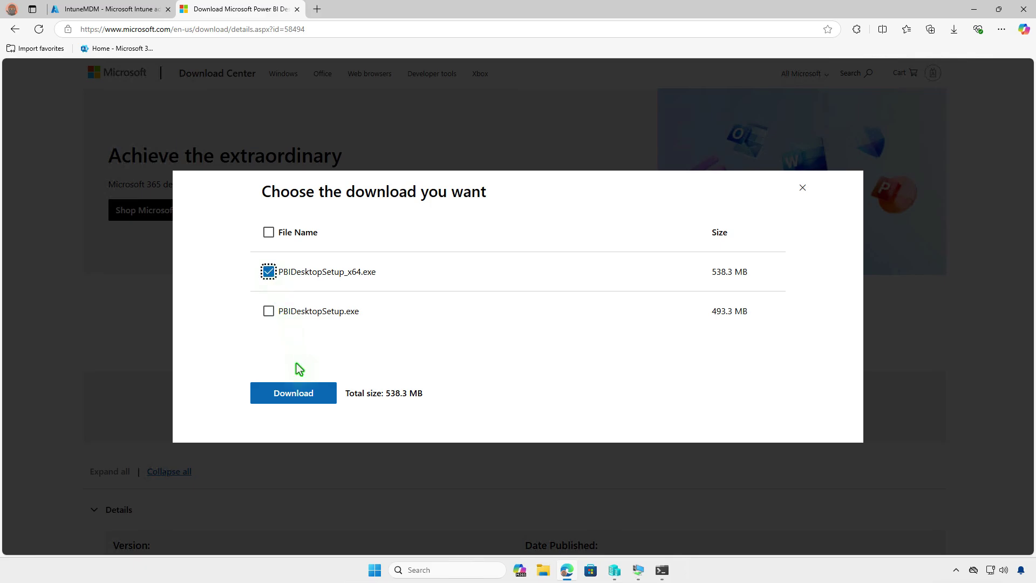
left_click(303, 394)
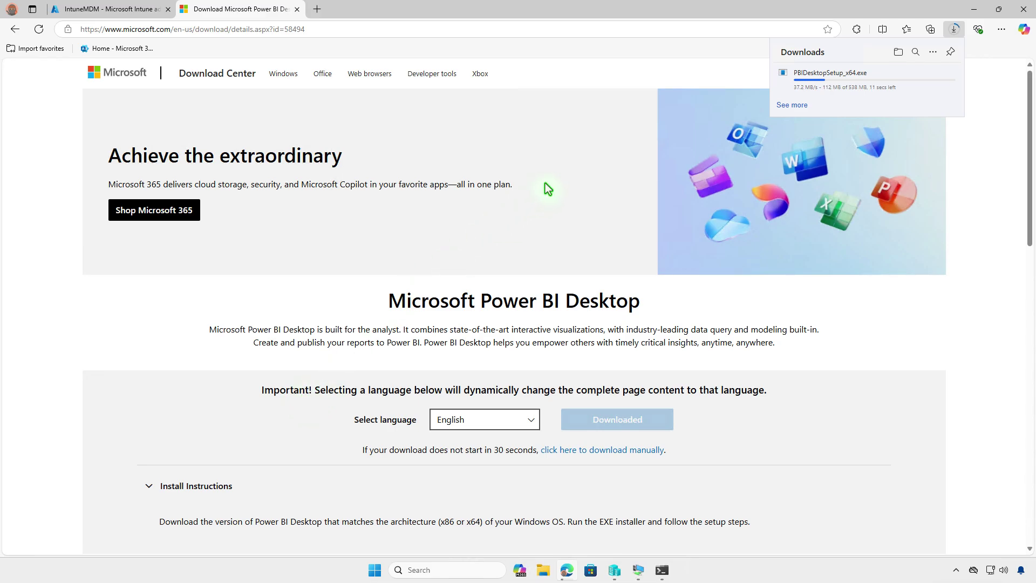
Confirm PBIDesktopSetup_x64 (538 MB) is in Downloads, then minimize Edge and File Explorer
left_click(897, 52)
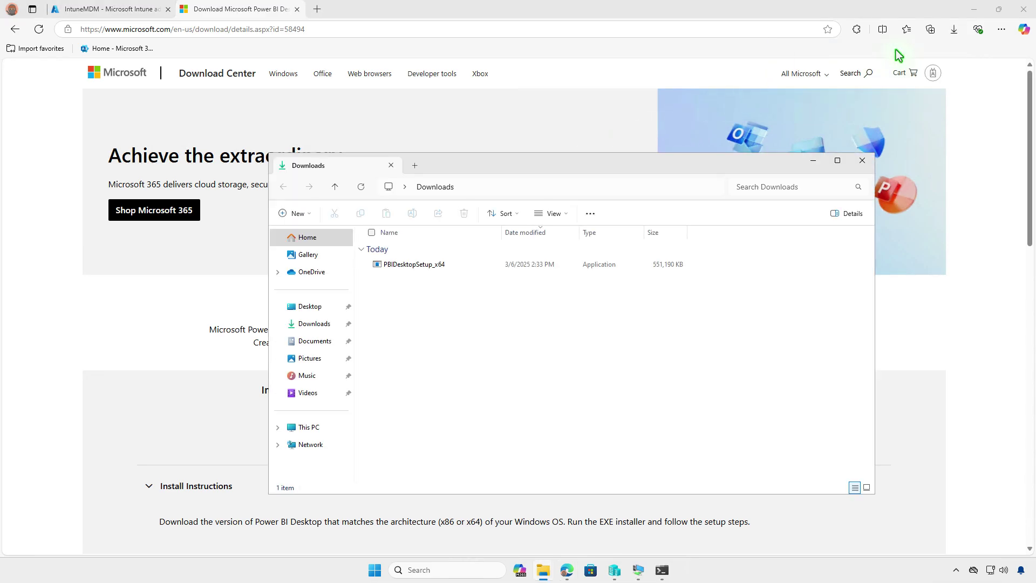
left_click(974, 9)
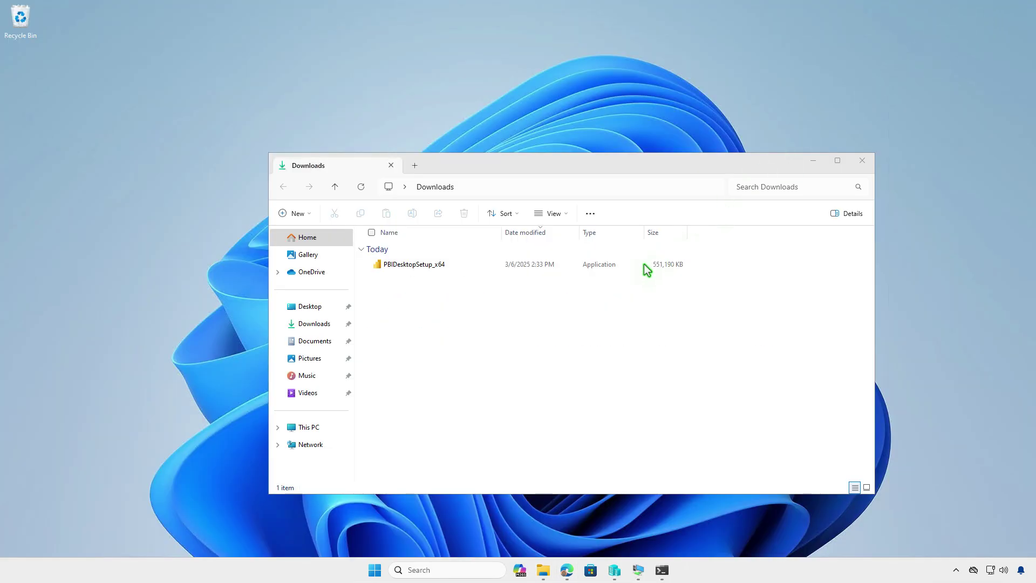
left_click(525, 266)
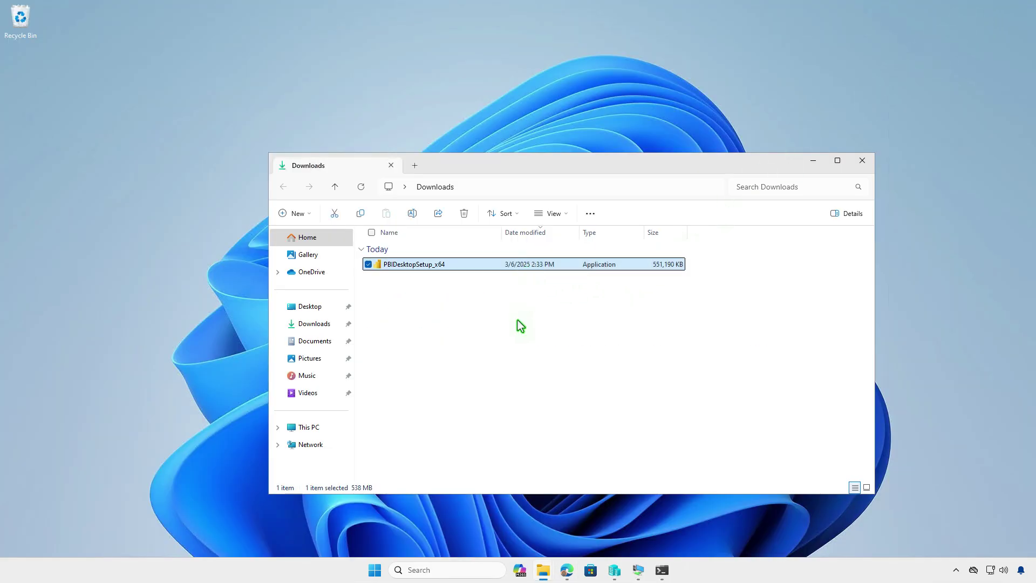
left_click(813, 161)
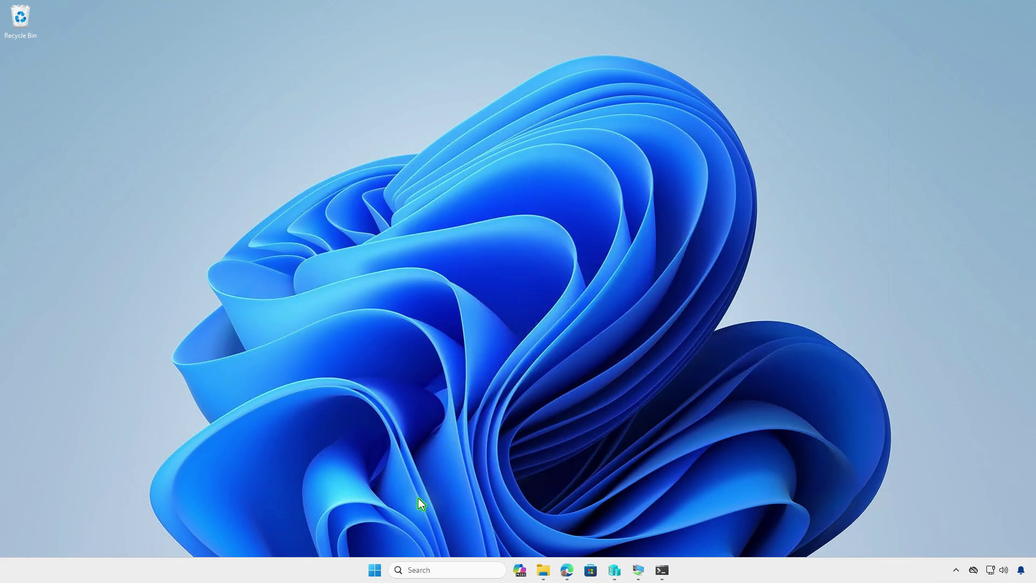
In an admin terminal, run 'winget download Microsoft.PowerBI' and accept the license with Y
right_click(374, 569)
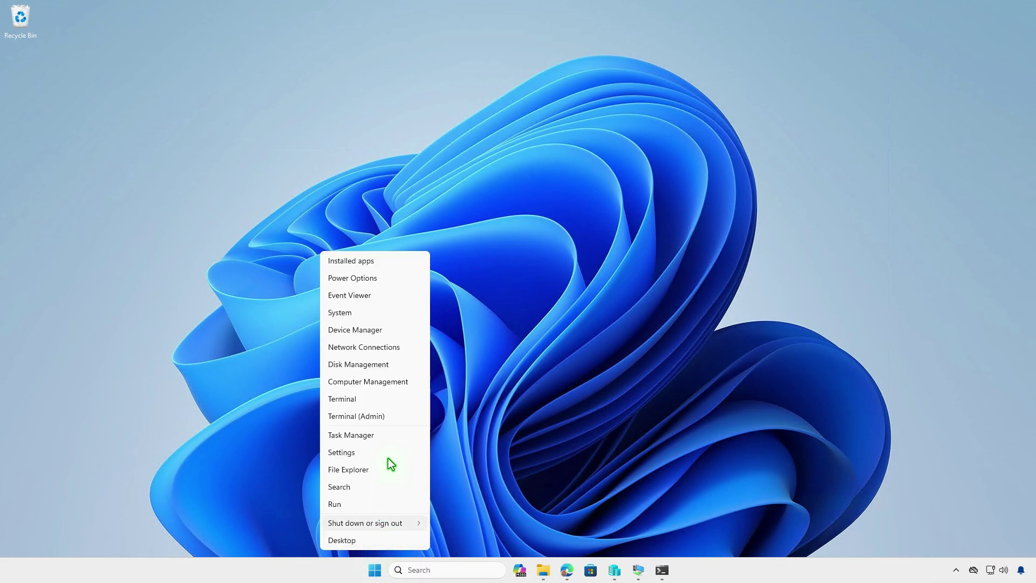
left_click(389, 420)
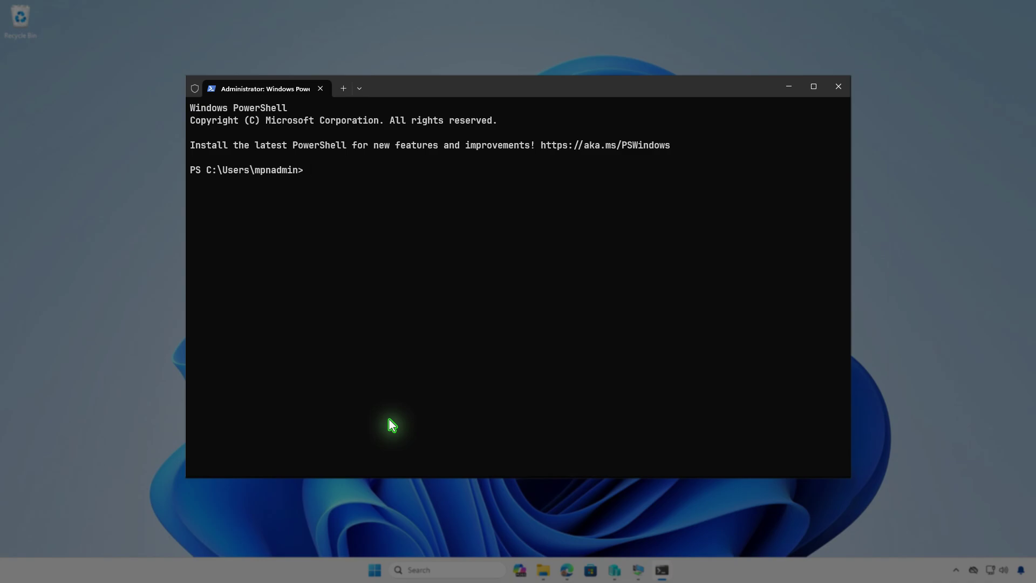
type("winget download ")
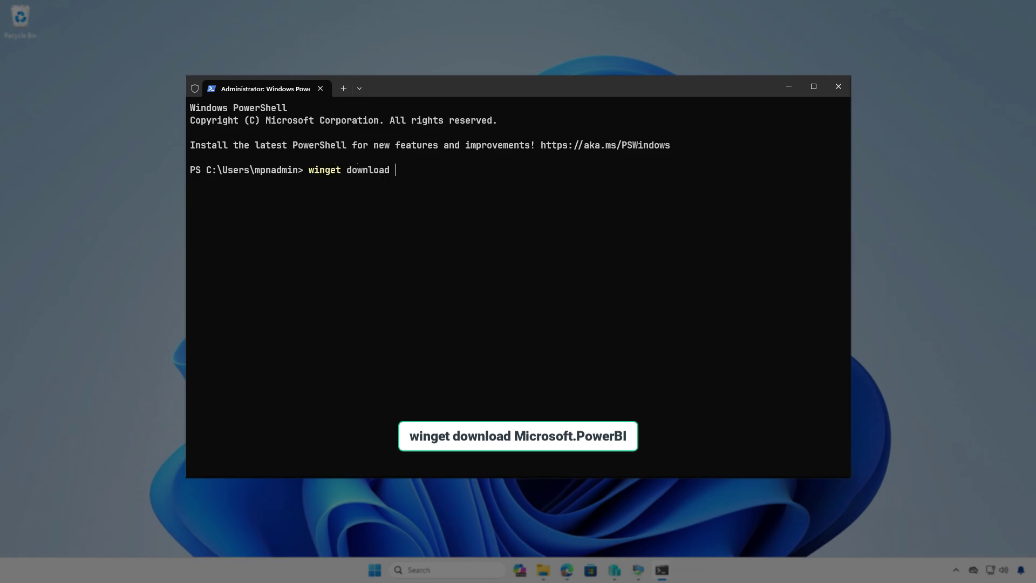
type("Microsoft.PowerBI")
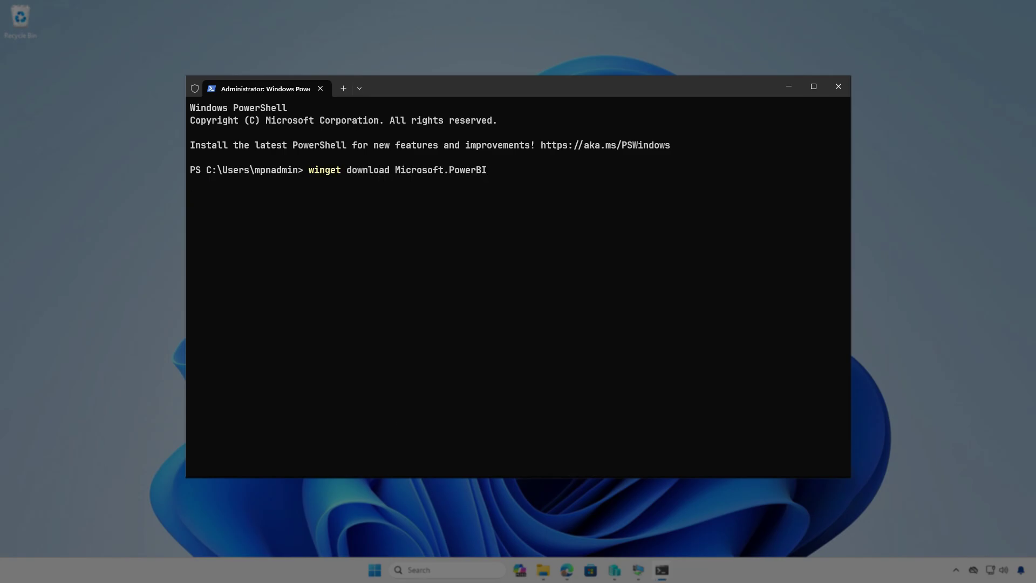
type("y")
key("Return")
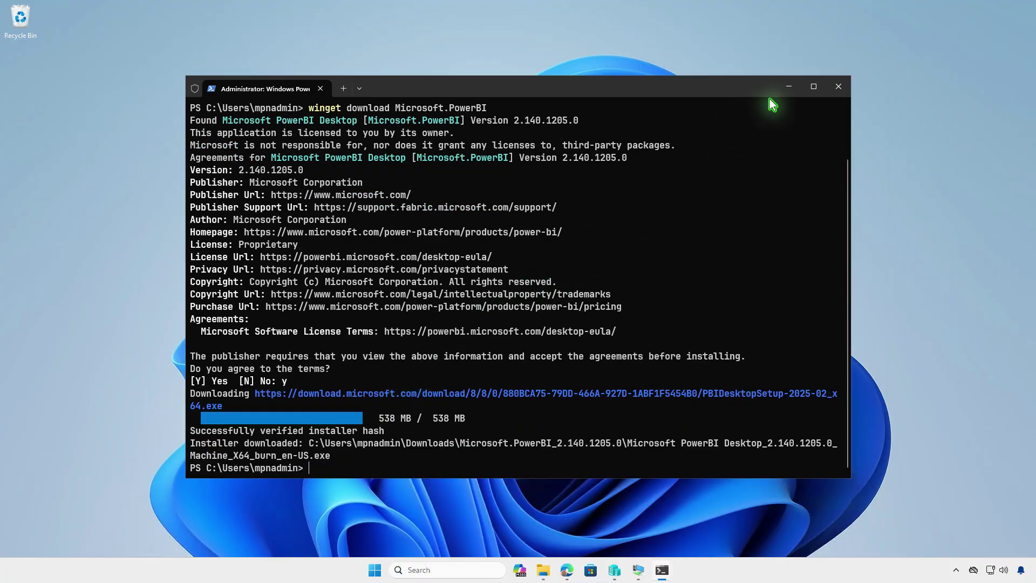
Run the Power BI Desktop installer inside the Microsoft.PowerBI_2.140.1205.0 download folder
left_click(787, 88)
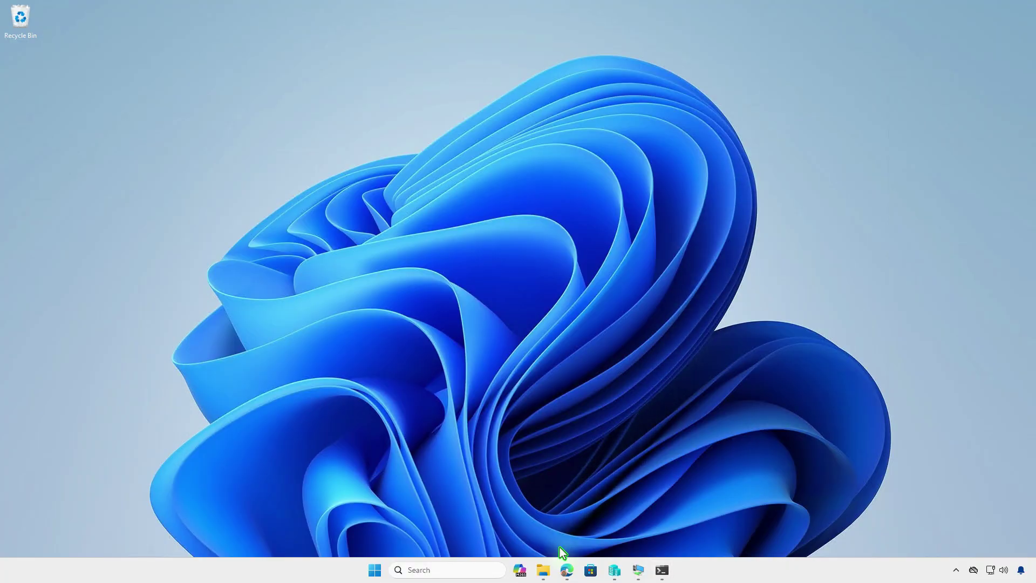
left_click(543, 570)
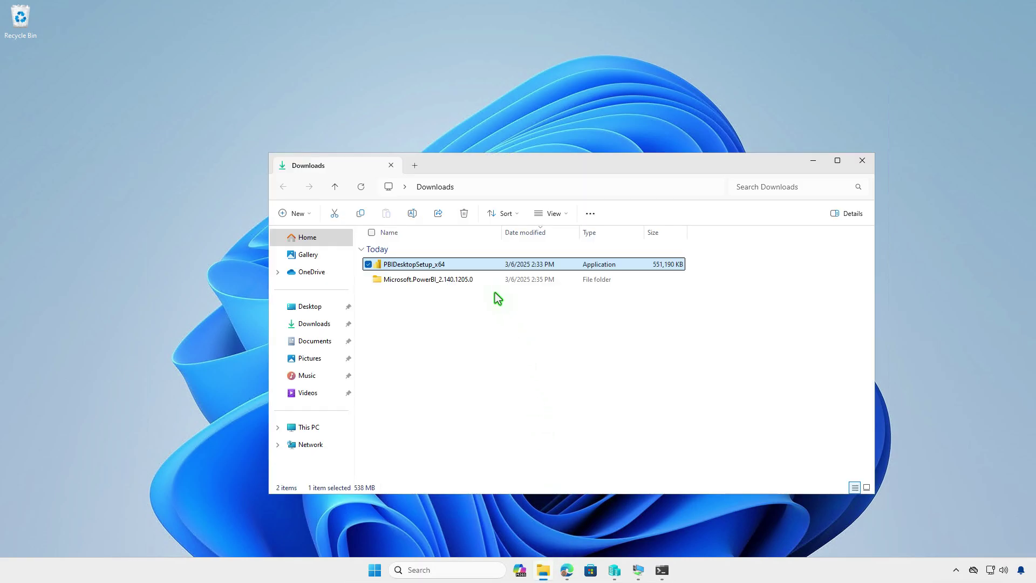
double_click(493, 281)
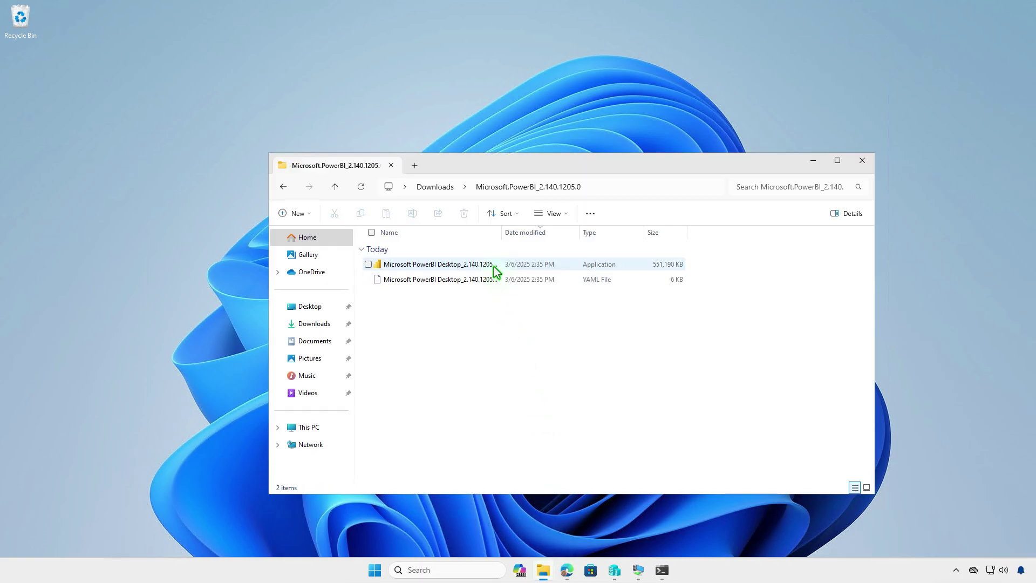
left_click(494, 266)
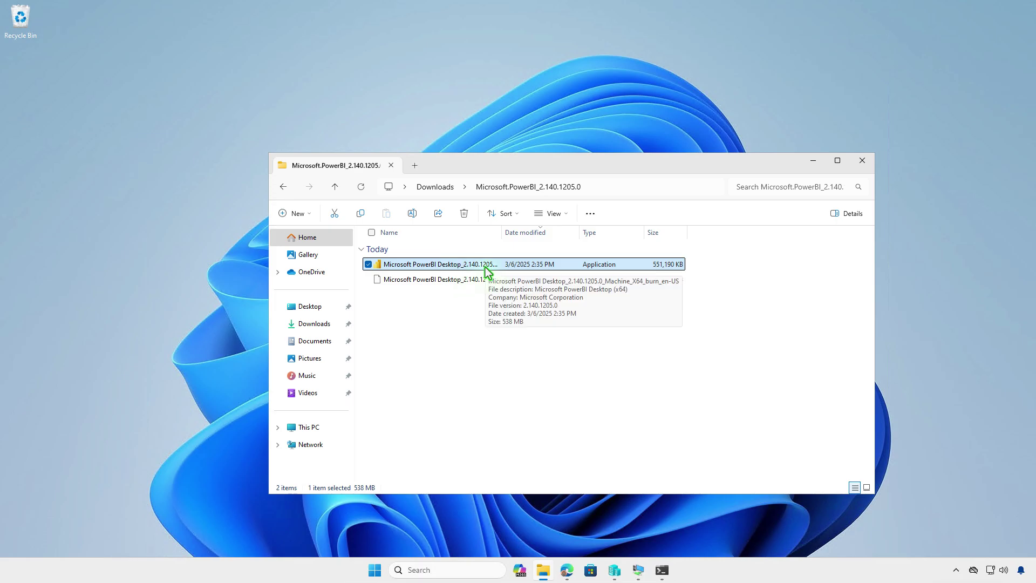
double_click(485, 267)
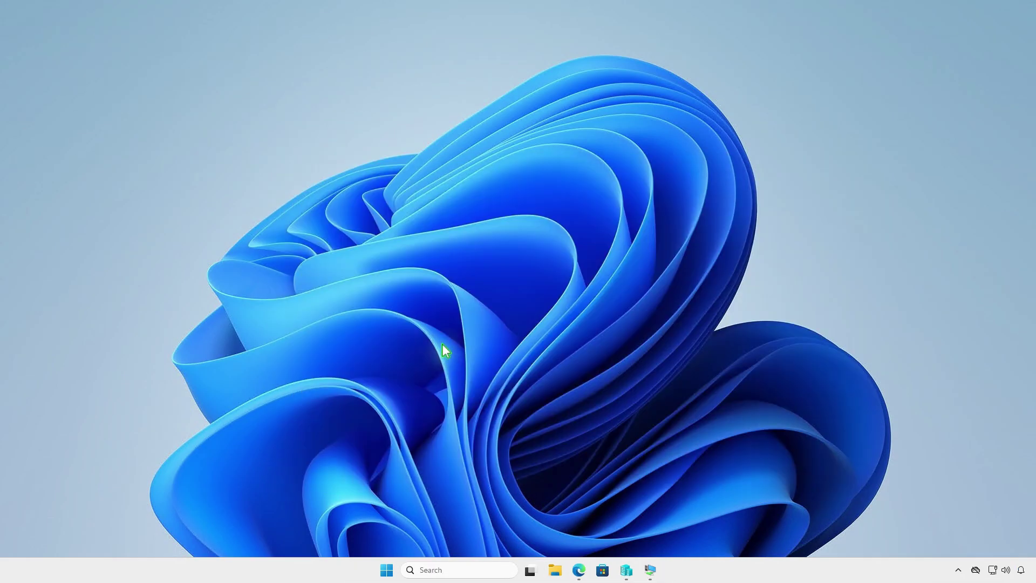
Create a folder named Intune on the DATA (D:) drive
left_click(555, 570)
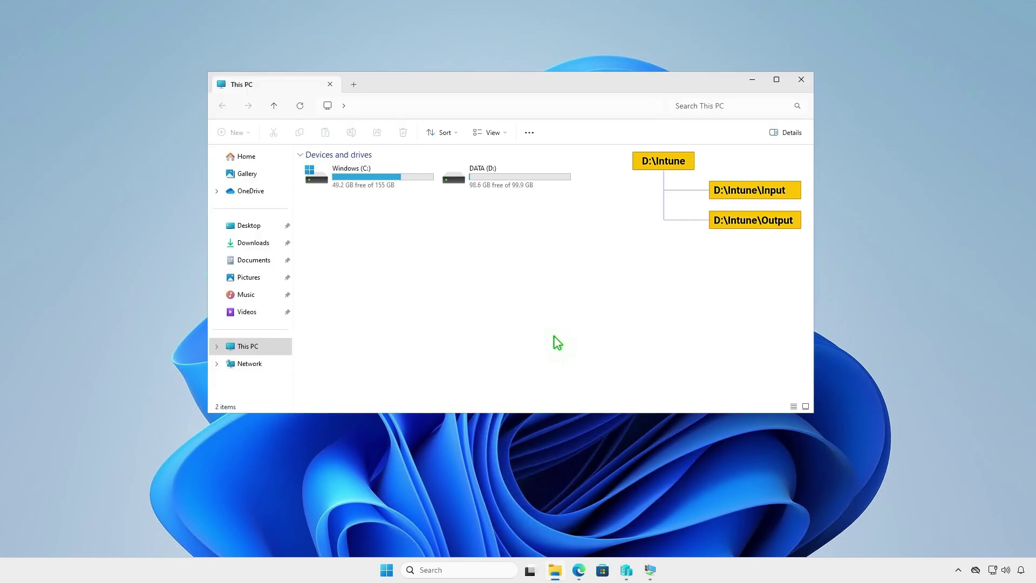
left_click(541, 186)
double_click(541, 185)
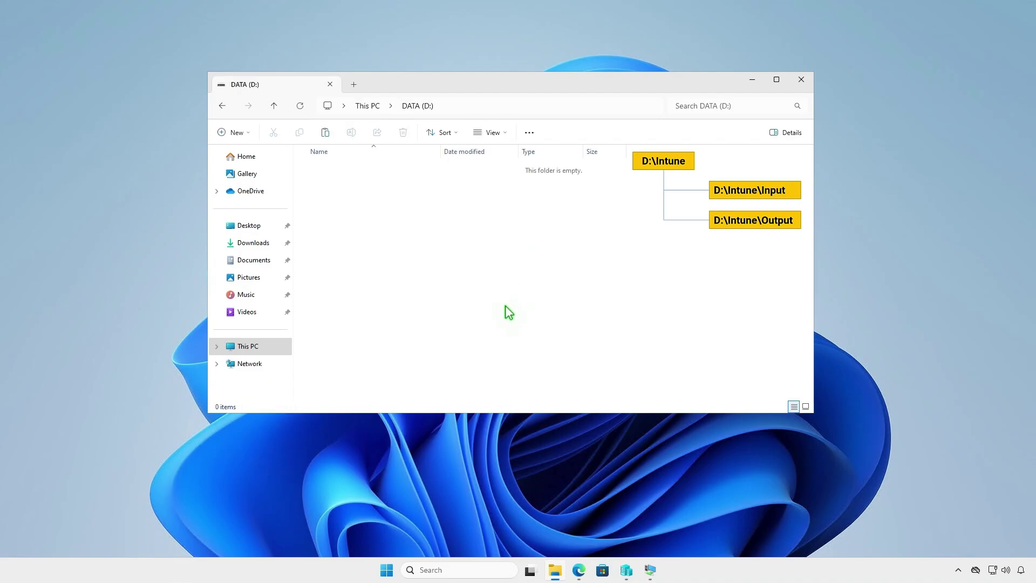
left_click(236, 133)
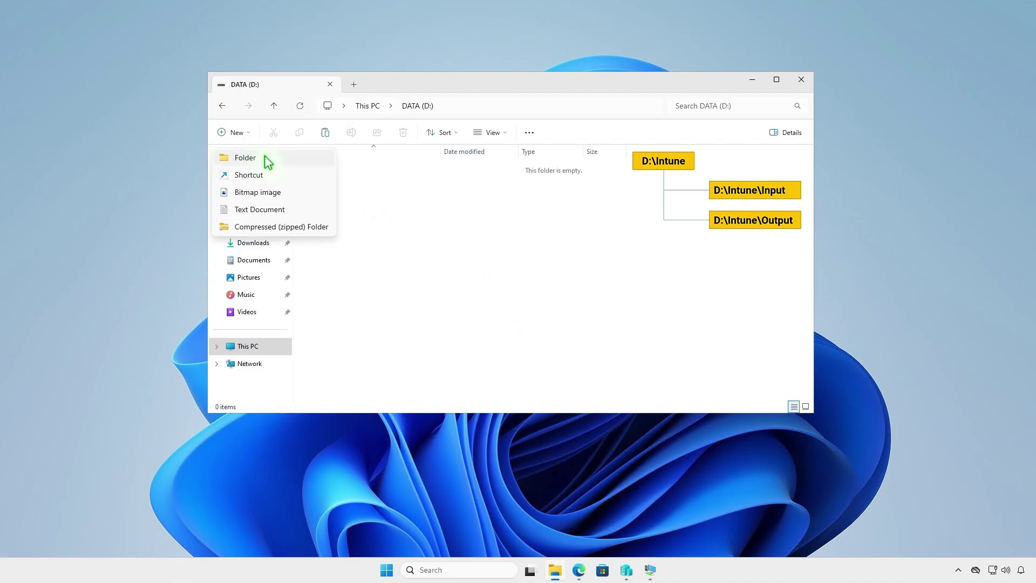
left_click(265, 161)
type("Intune")
key("Return")
key("Return")
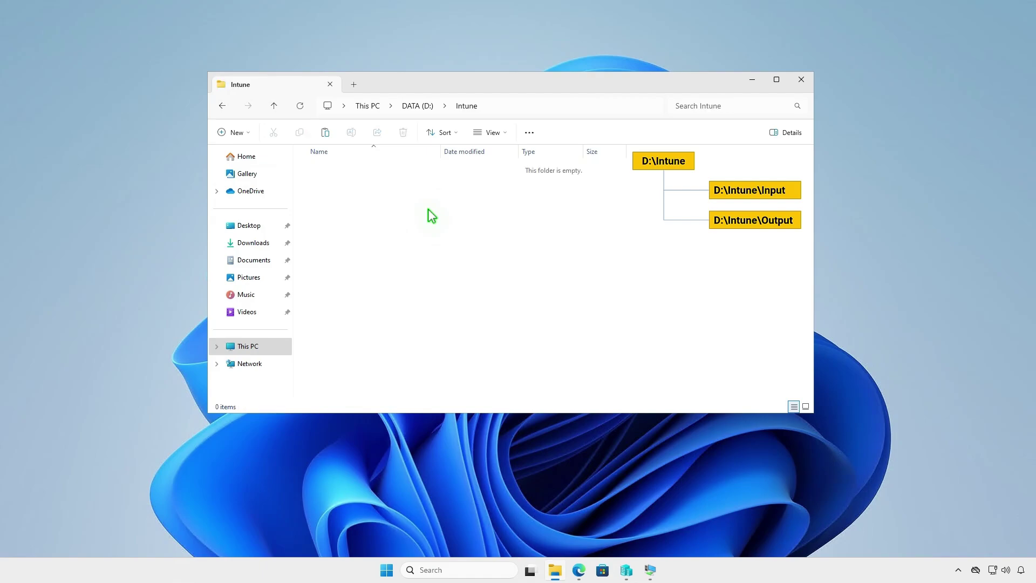
Create Input and Output subfolders inside D:\Intune
right_click(429, 209)
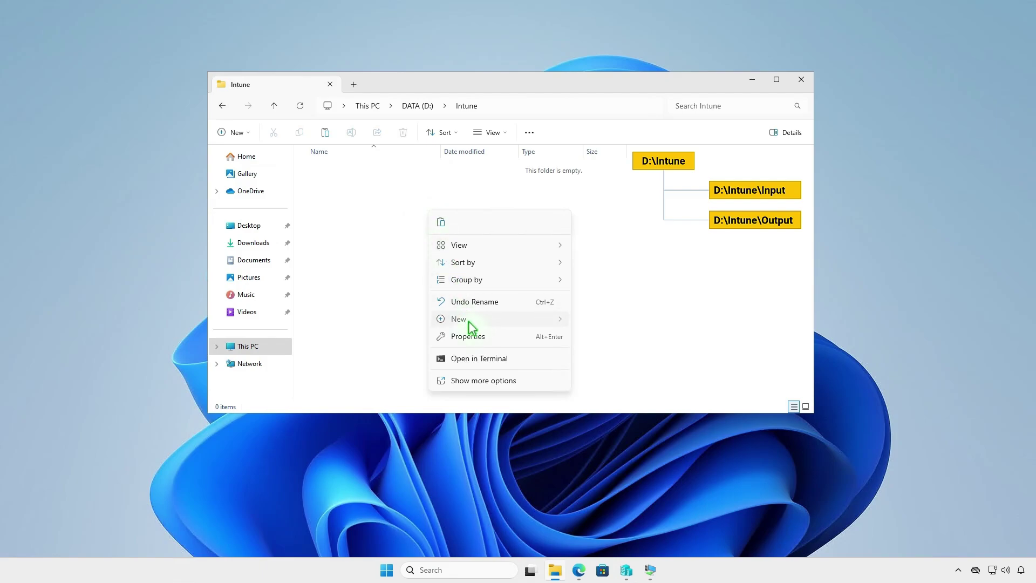
left_click(604, 319)
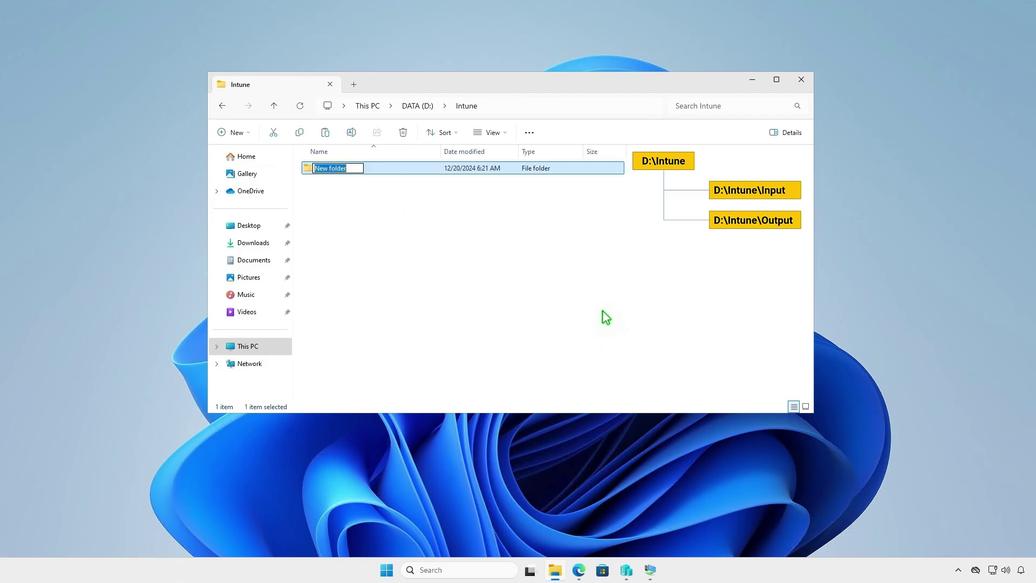
type("Input")
key("Return")
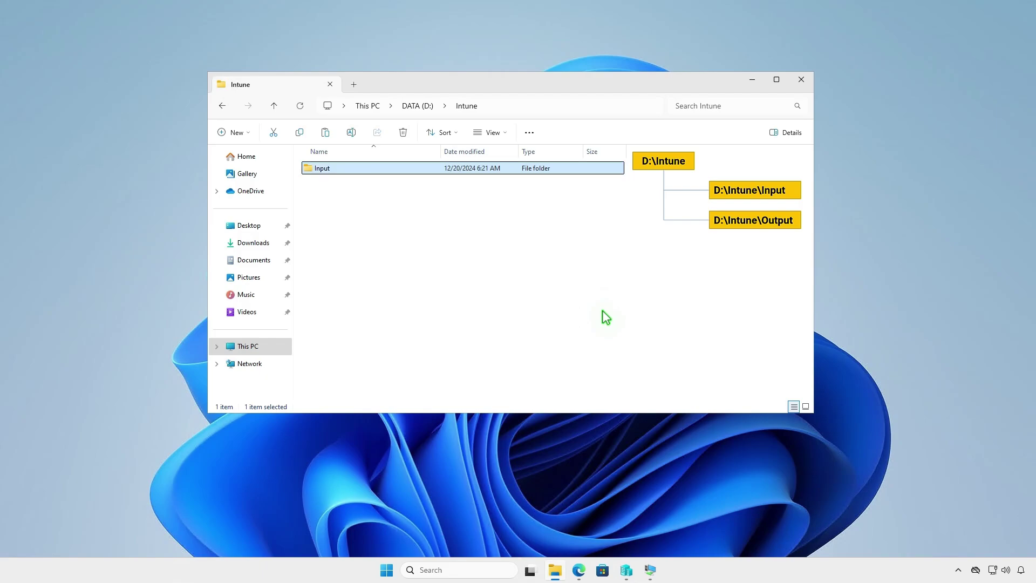
right_click(447, 258)
mouse_move(477, 366)
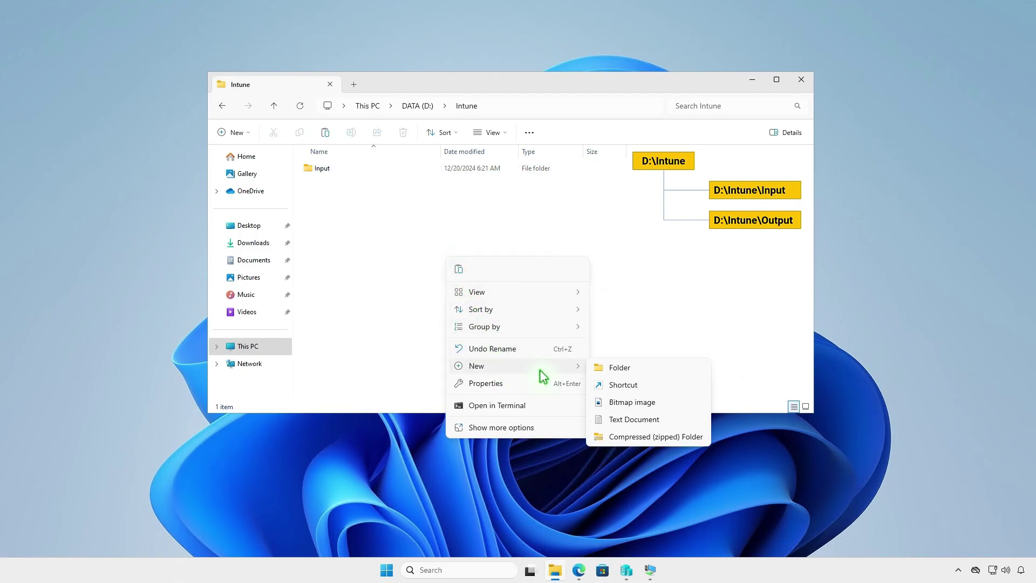
left_click(622, 370)
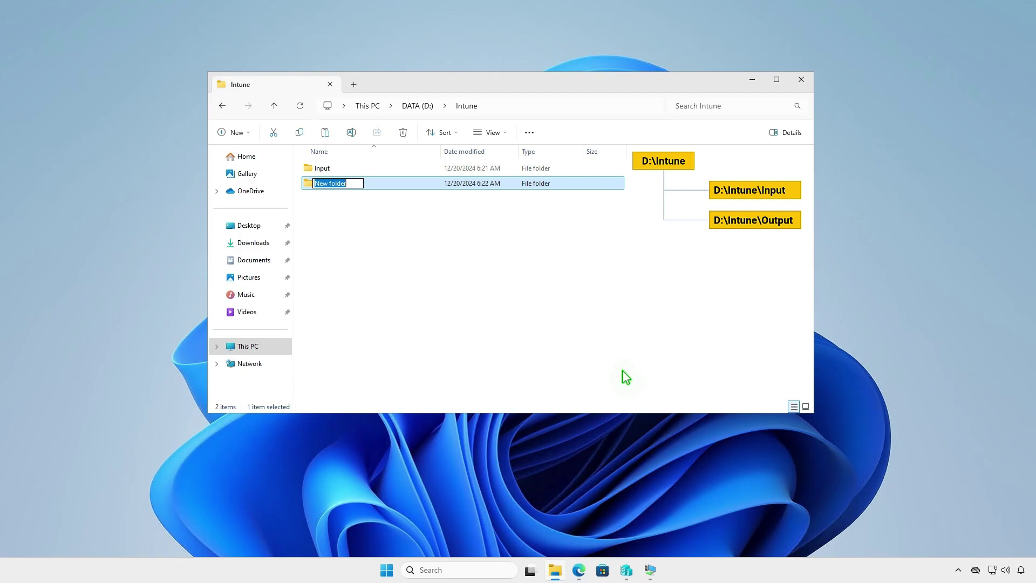
type("Output")
left_click(563, 289)
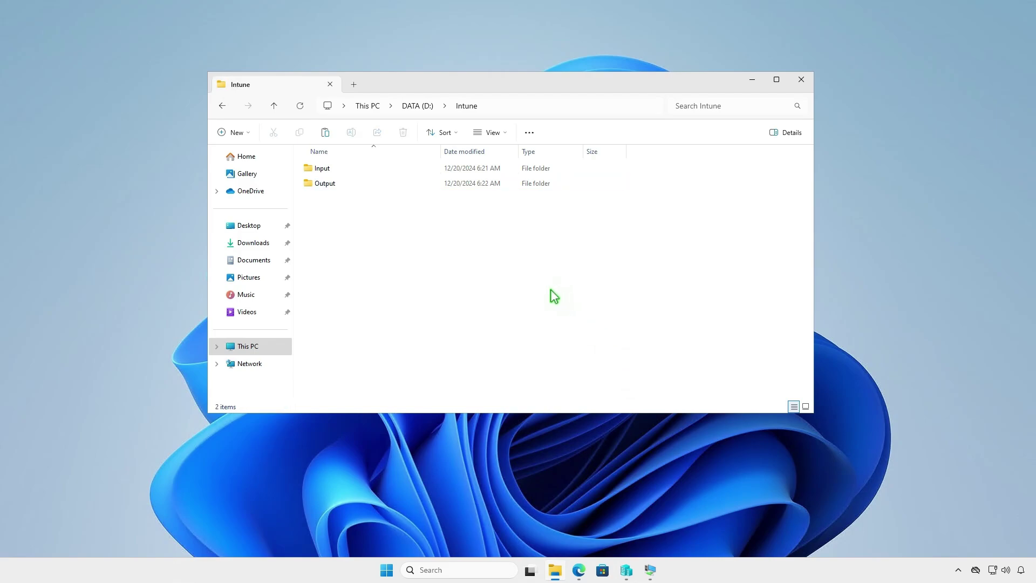
Download the v1.8.6 Content Prep Tool source code zip from GitHub and open it
left_click(578, 570)
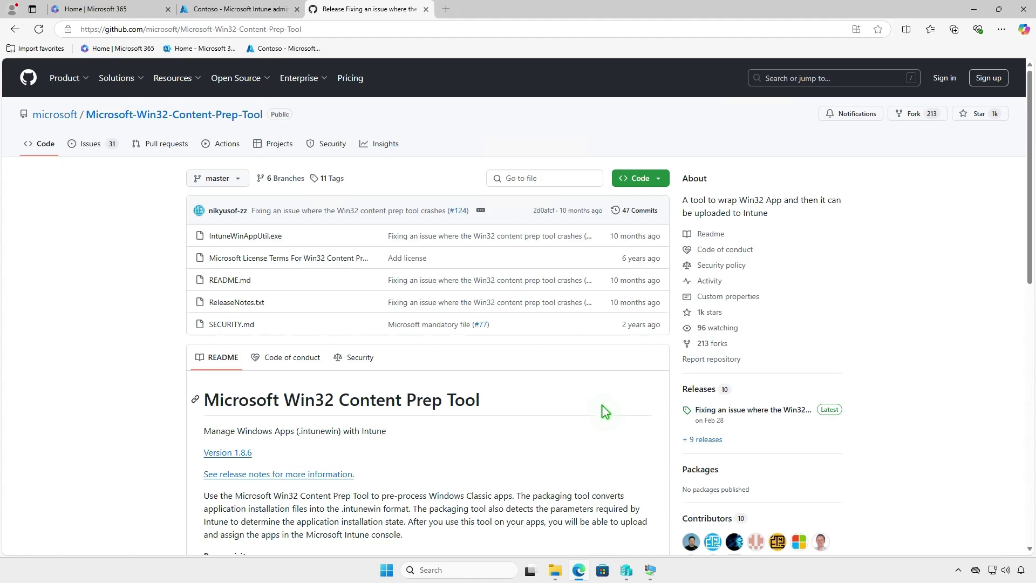
left_click(779, 410)
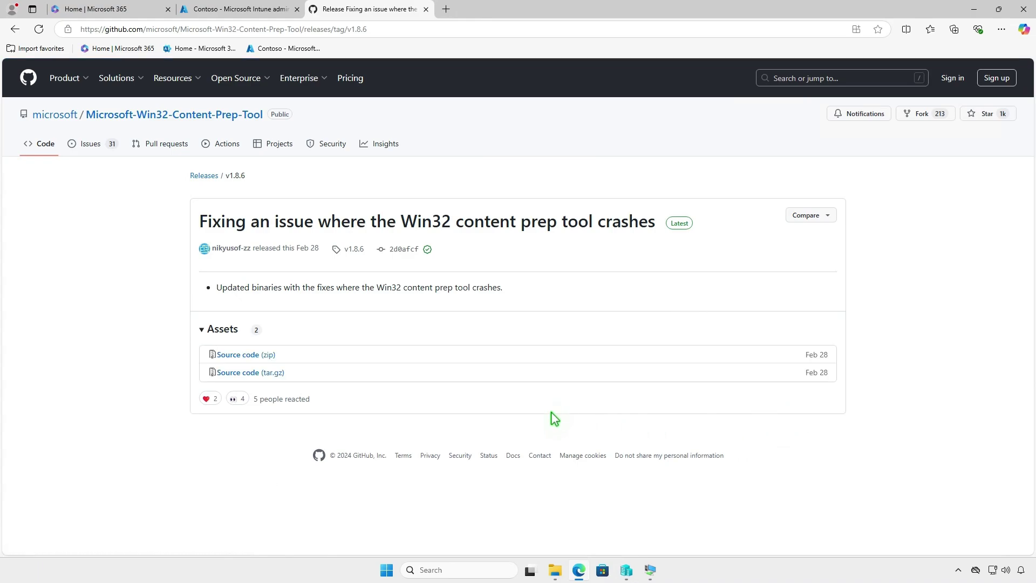
left_click(268, 355)
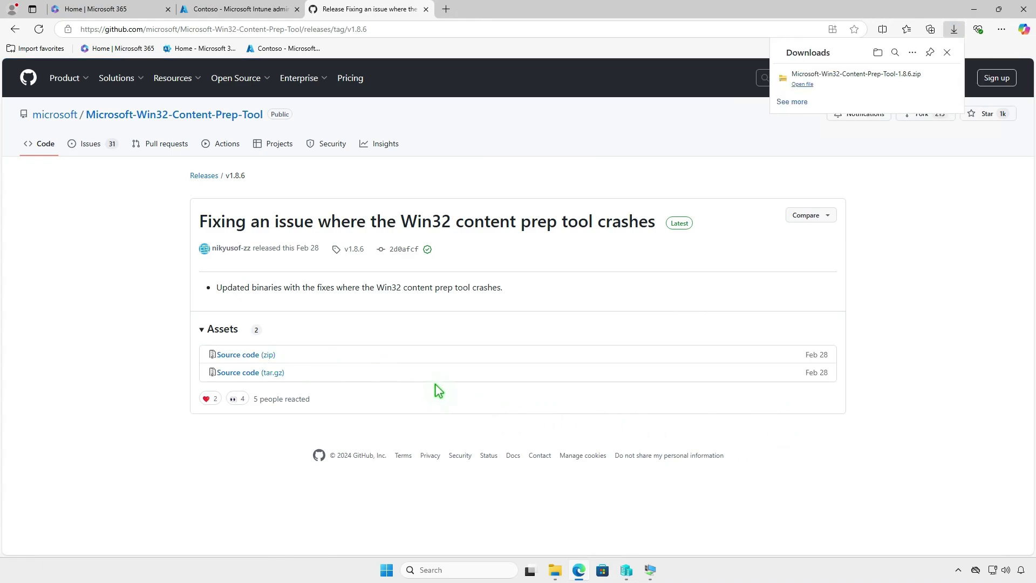
left_click(918, 85)
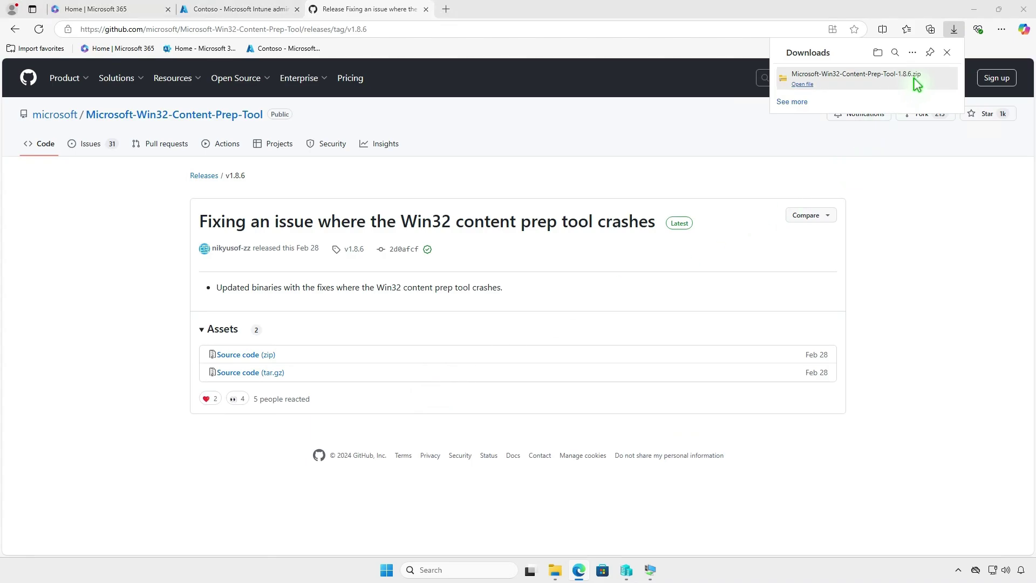
Extract the Content Prep Tool zip to its suggested location and open the extracted folder
left_click(976, 10)
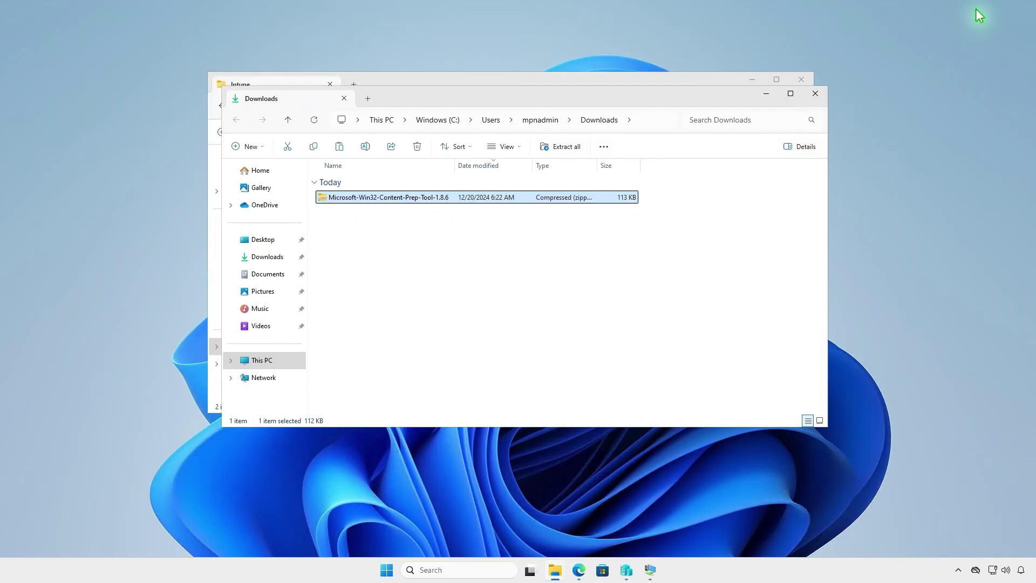
left_click(567, 154)
left_click(615, 388)
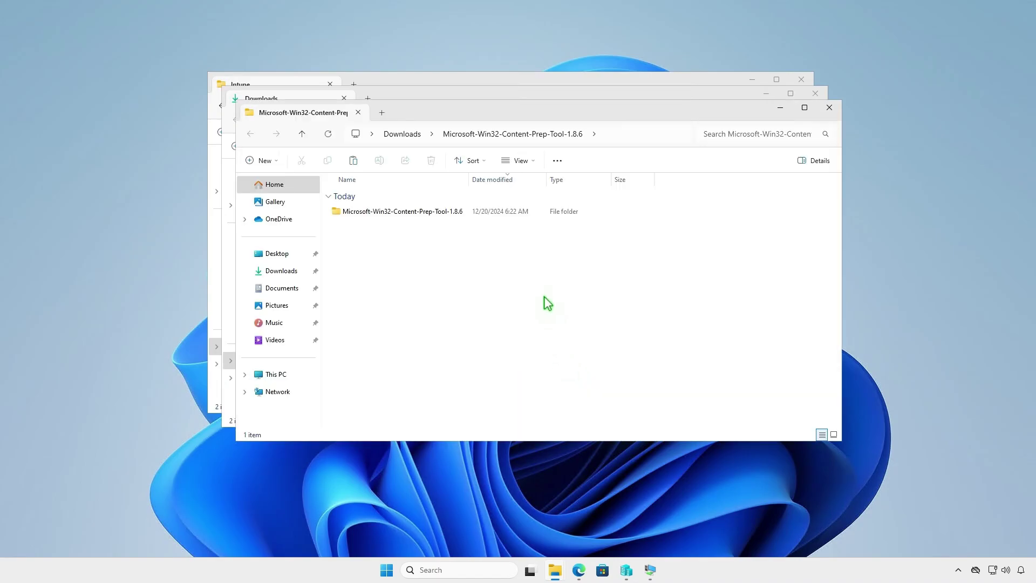
double_click(462, 212)
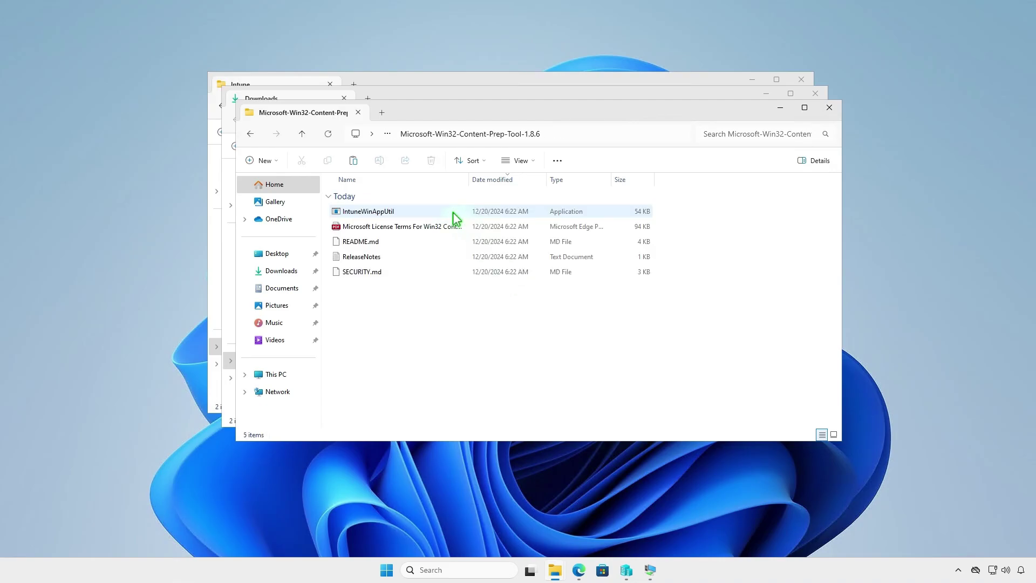
Copy IntuneWinAppUtil into D:\Intune beside the Input and Output folders
left_click(414, 211)
right_click(414, 211)
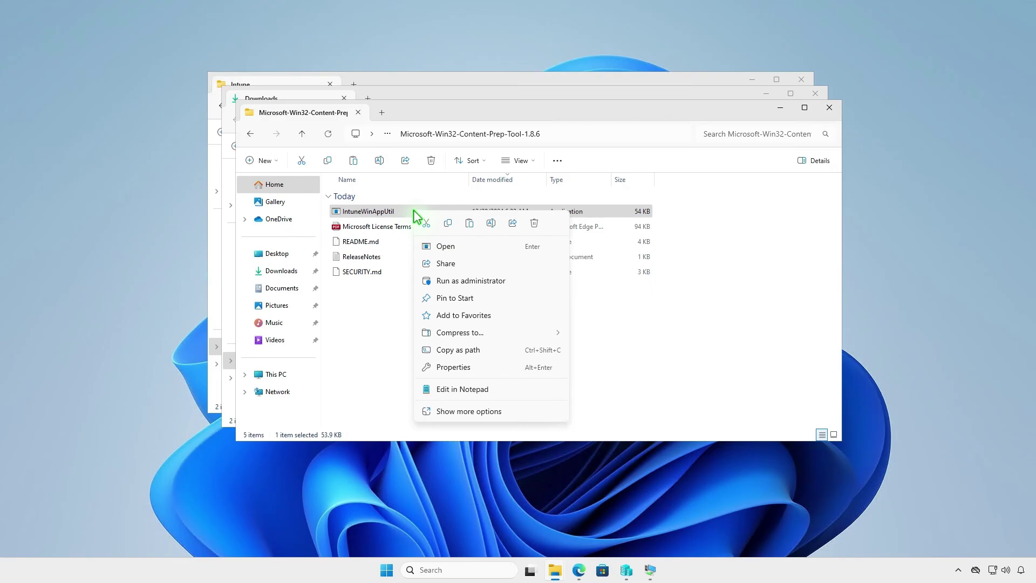
left_click(448, 223)
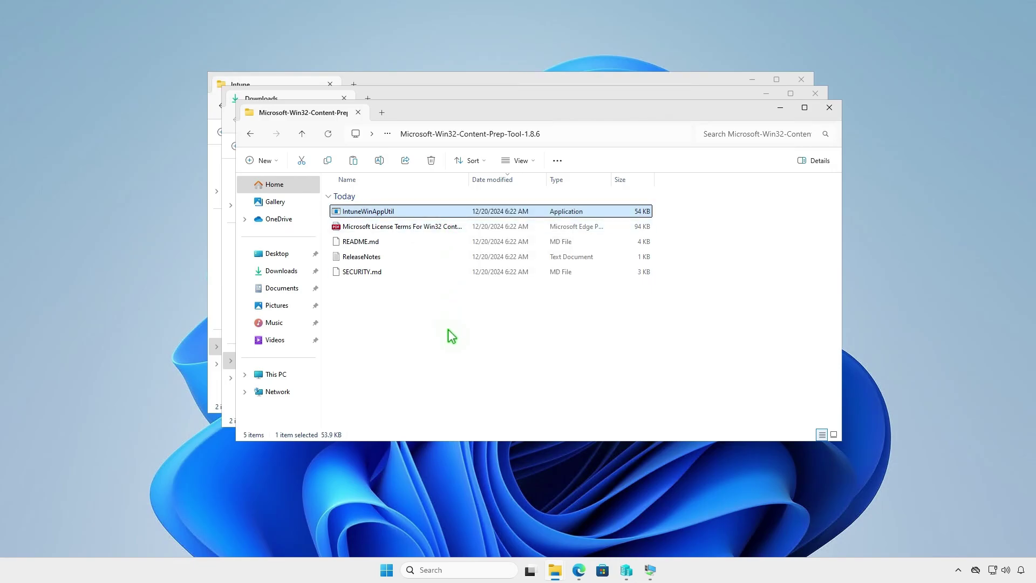
left_click(829, 107)
left_click(815, 95)
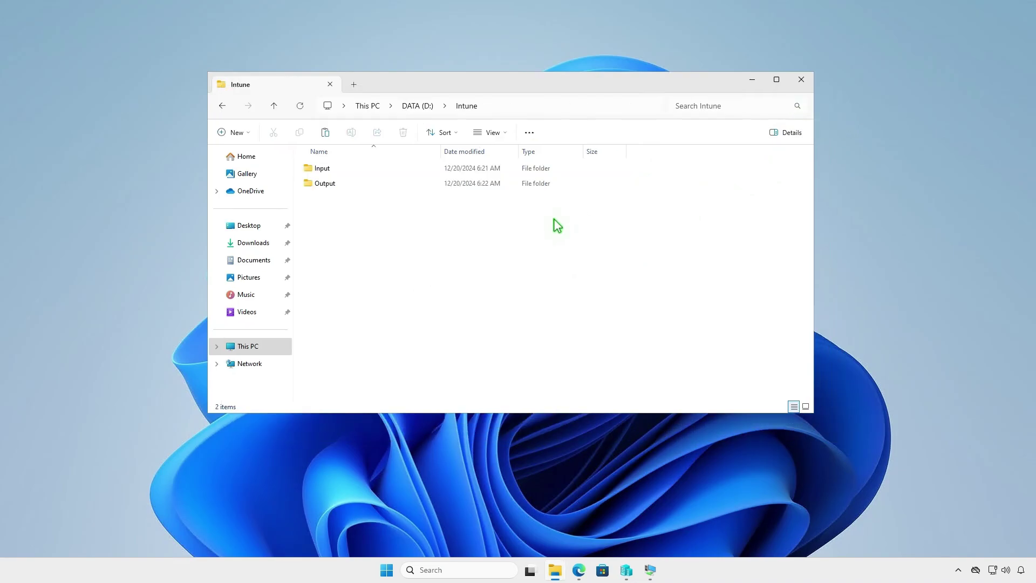
right_click(371, 231)
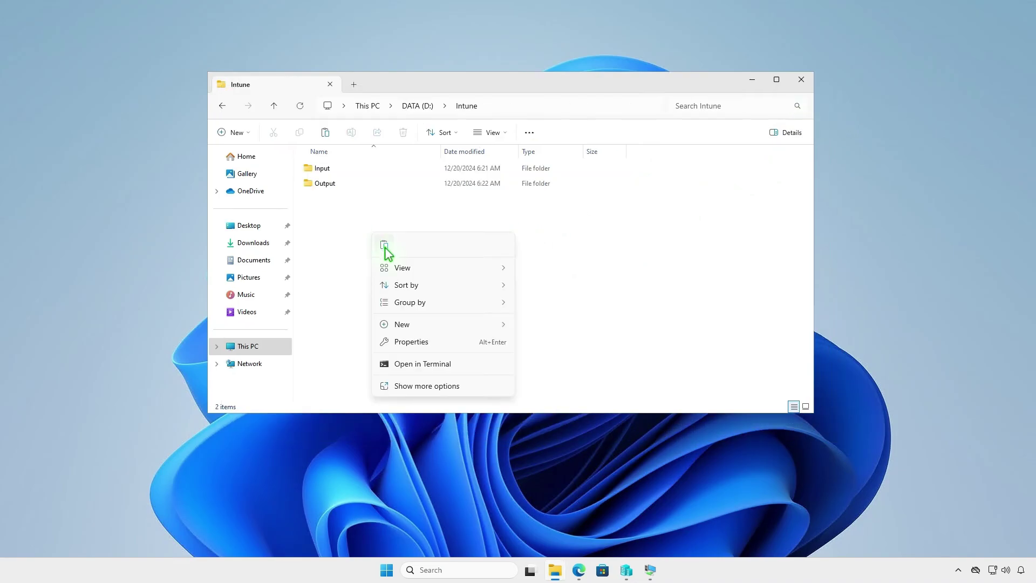
left_click(383, 244)
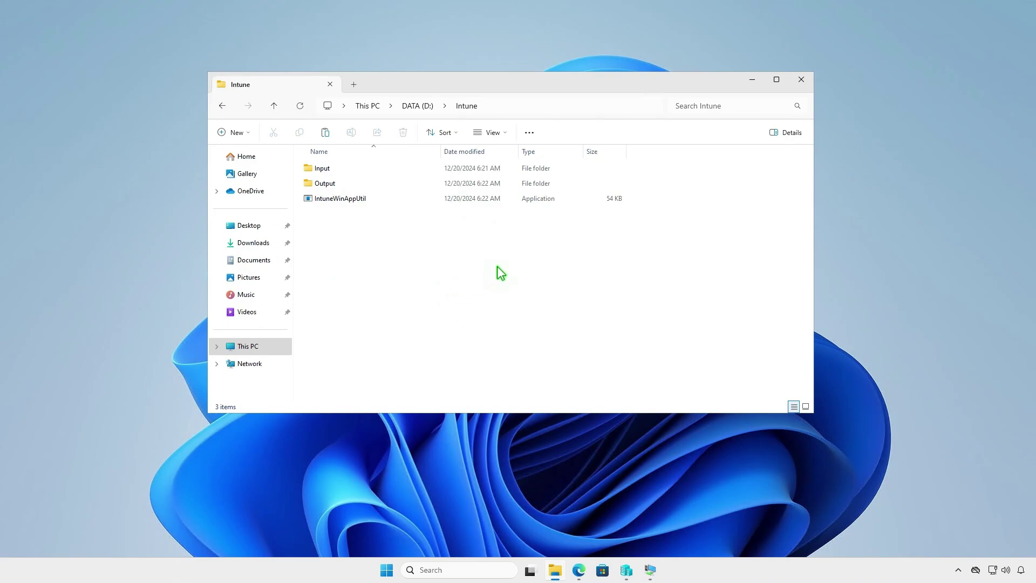
Rename the PBIDesktopSetup_x64 installer to setup
left_click(754, 84)
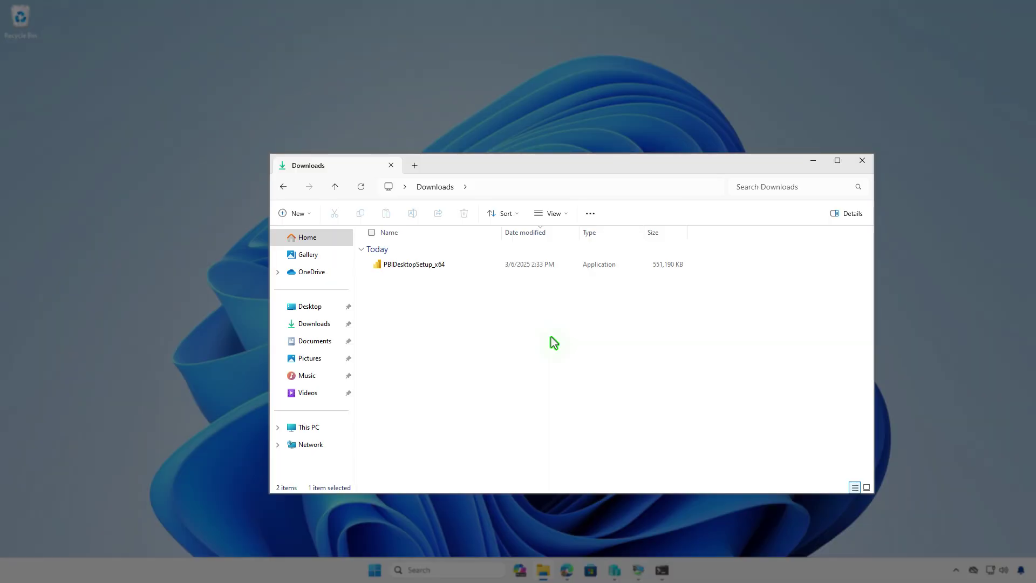
left_click(485, 267)
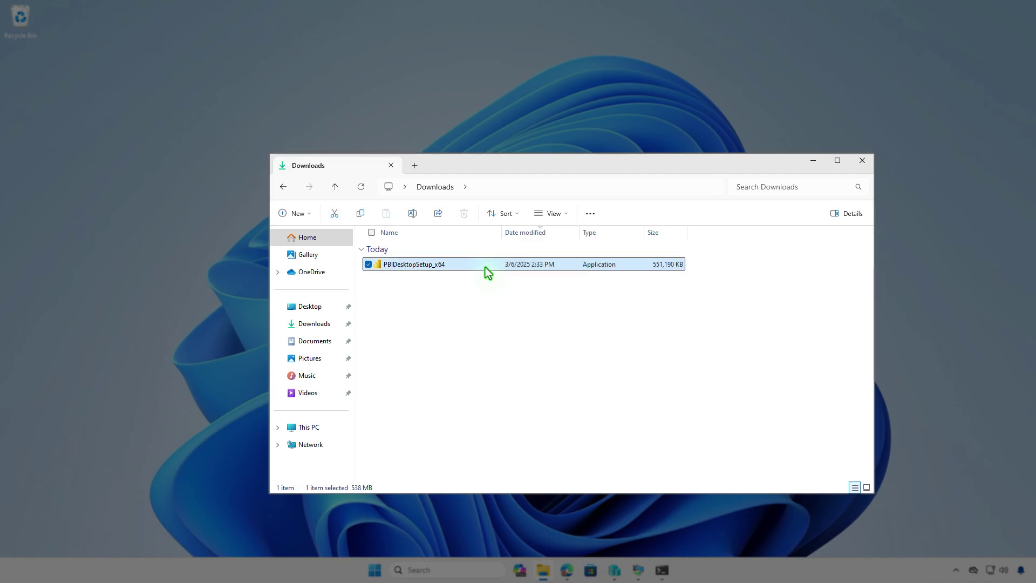
key("F2")
type("setup")
left_click(478, 292)
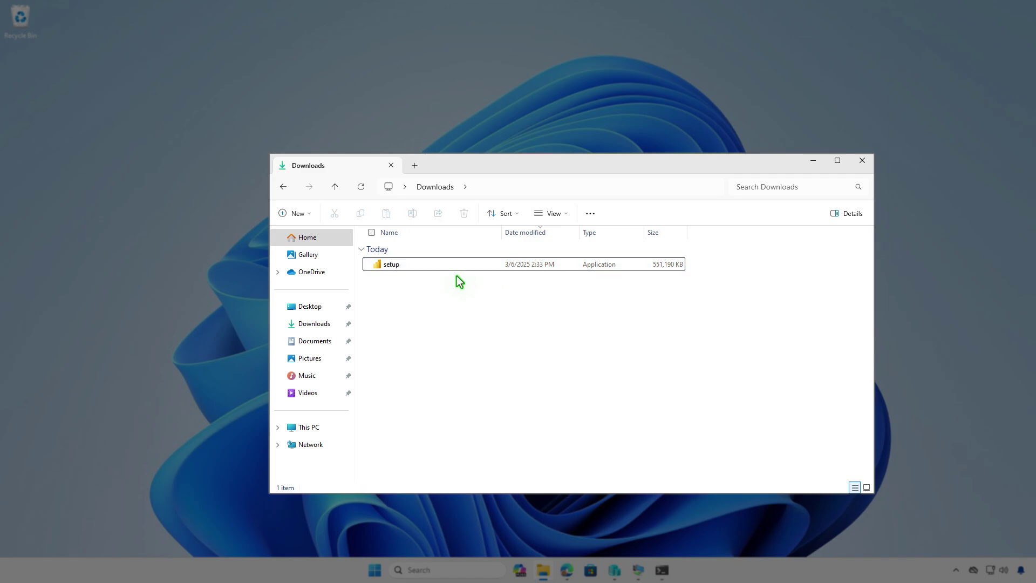
Paste a copy of the setup installer into D:\Intune\Input
right_click(442, 264)
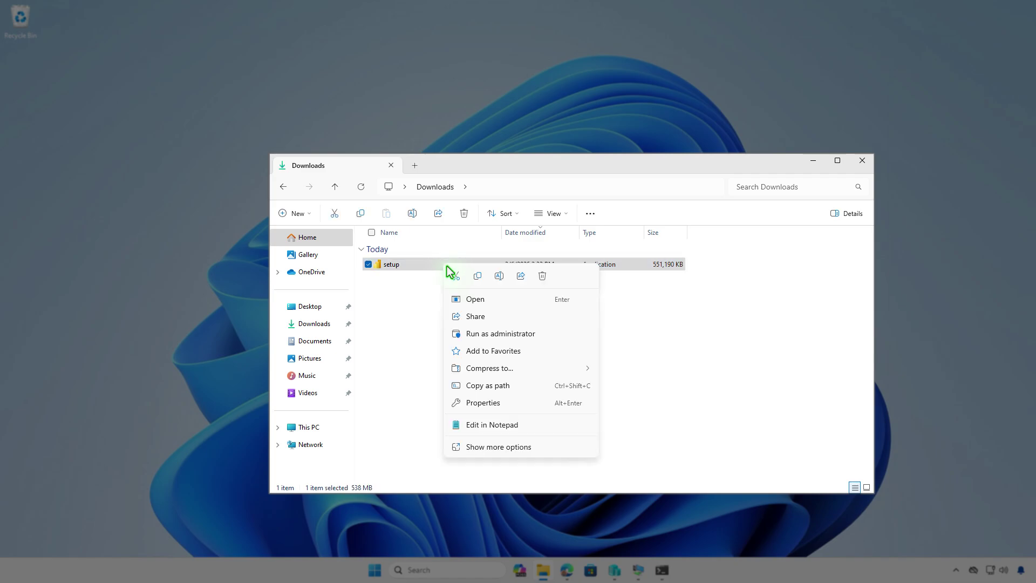
left_click(477, 277)
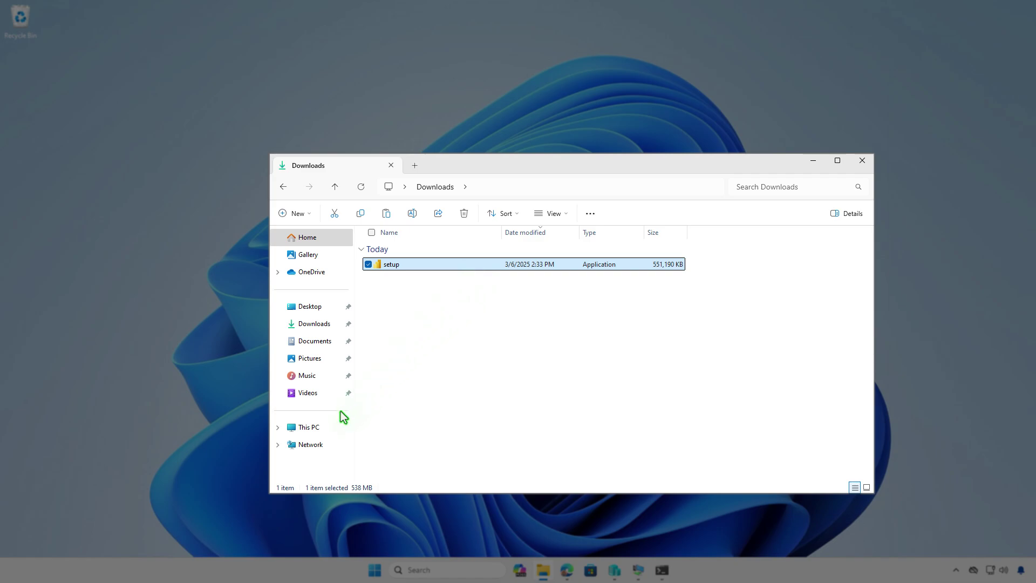
left_click(331, 427)
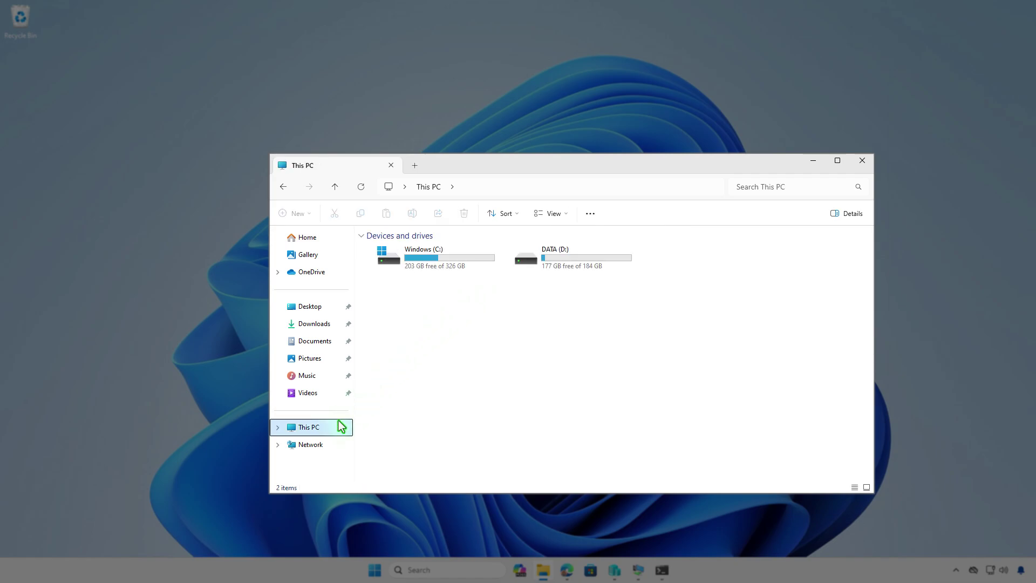
double_click(571, 265)
double_click(523, 252)
double_click(519, 252)
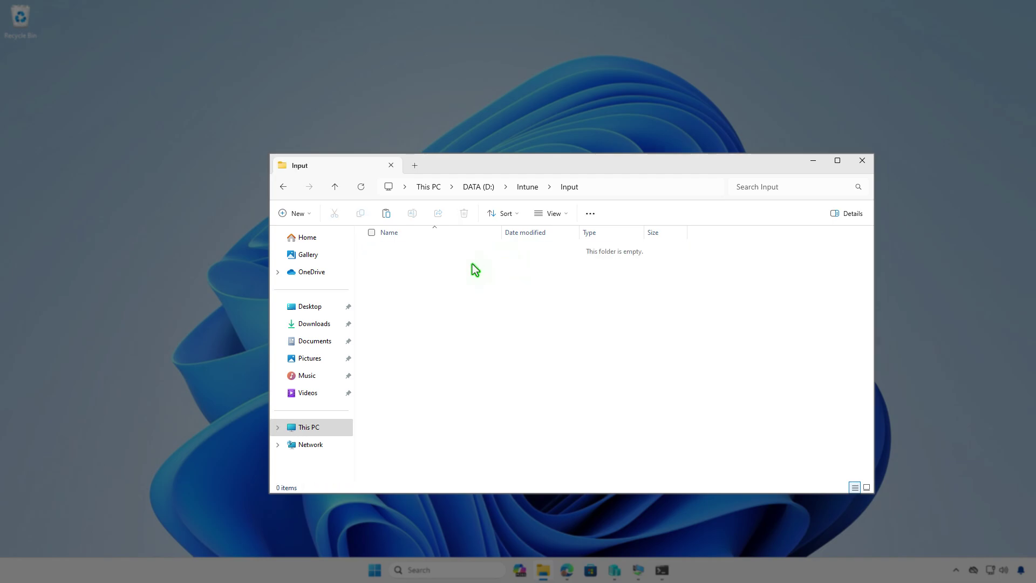
right_click(460, 268)
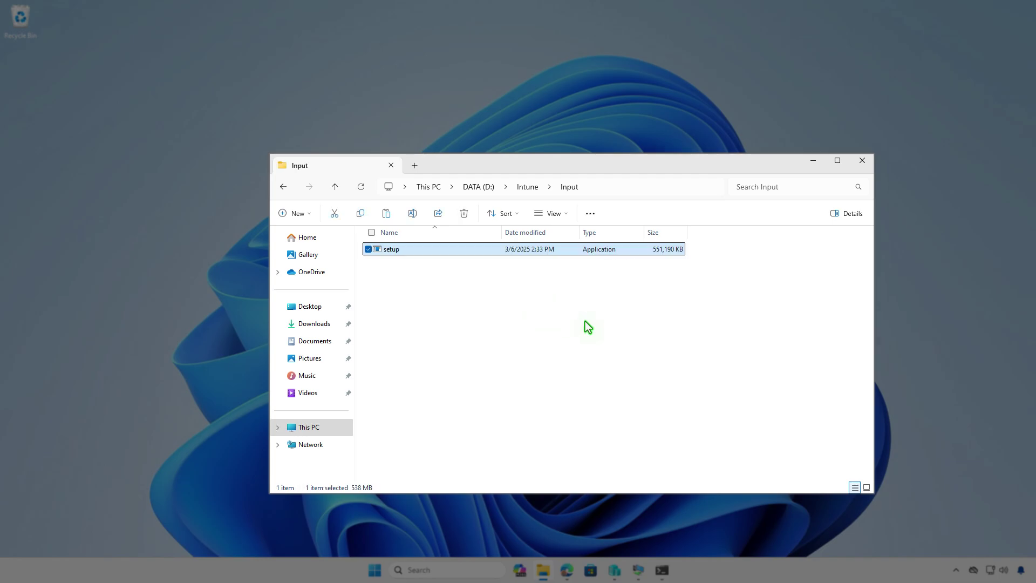
left_click(585, 321)
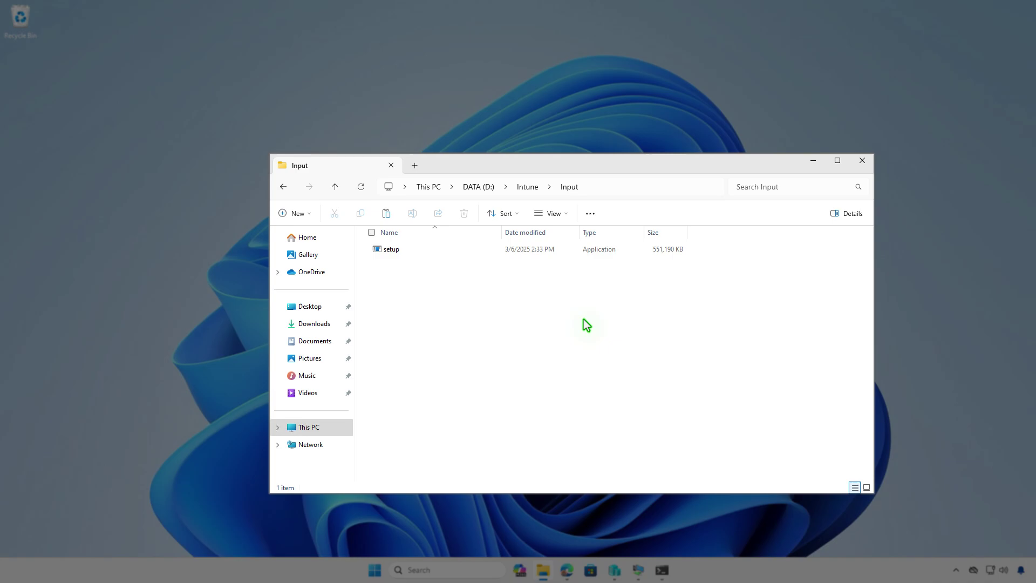
left_click(528, 188)
left_click(617, 367)
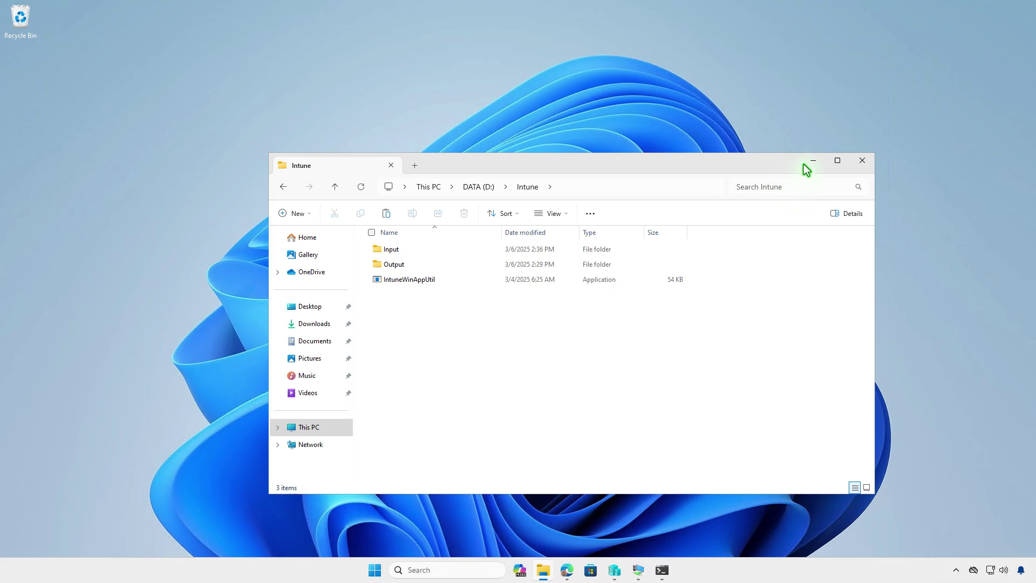
In an admin PowerShell, change to D:\Intune and launch IntuneWinAppUtil.exe
left_click(812, 161)
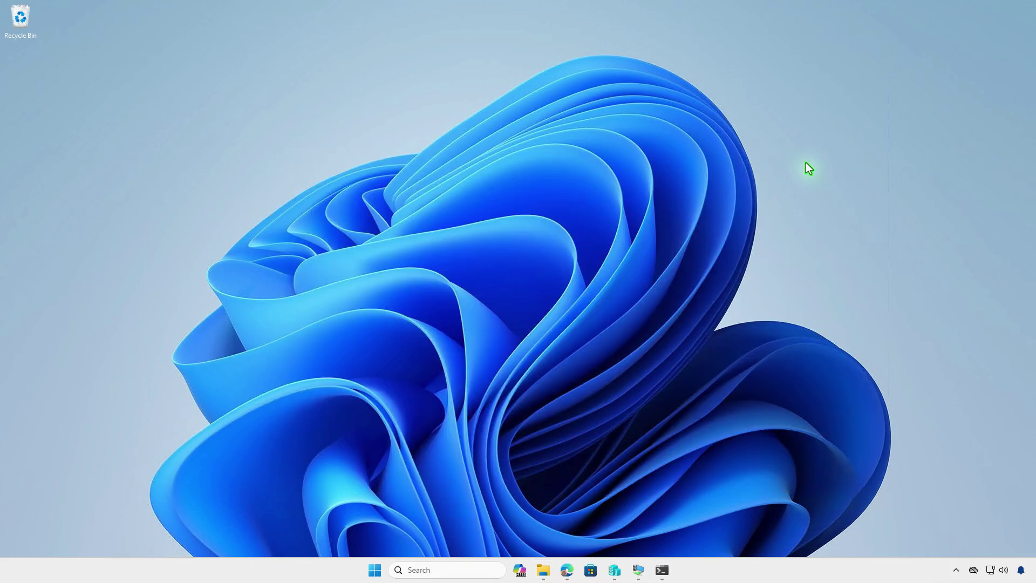
right_click(376, 570)
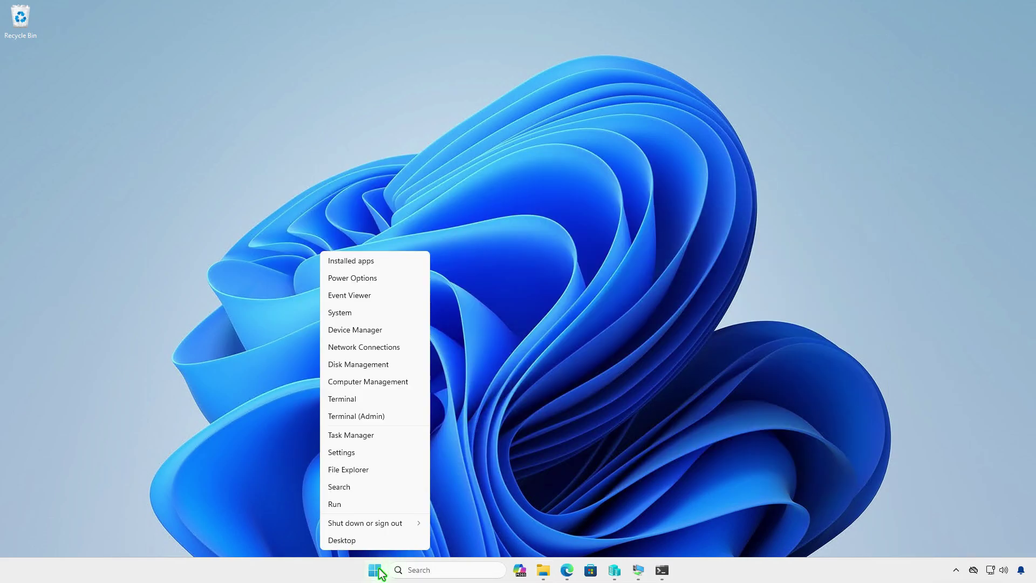
left_click(401, 420)
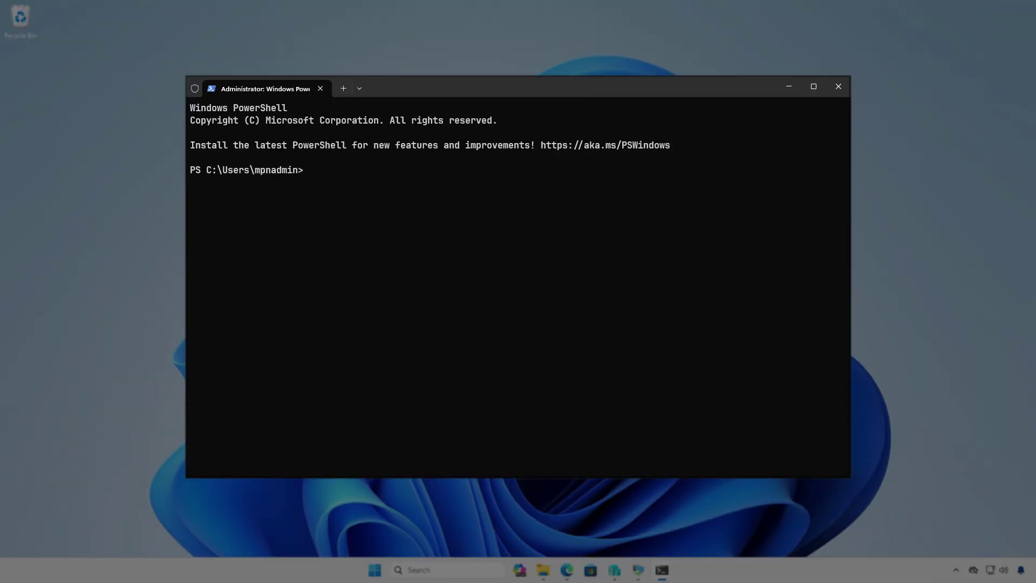
type("cd D:\\In")
key("Tab")
key("Return")
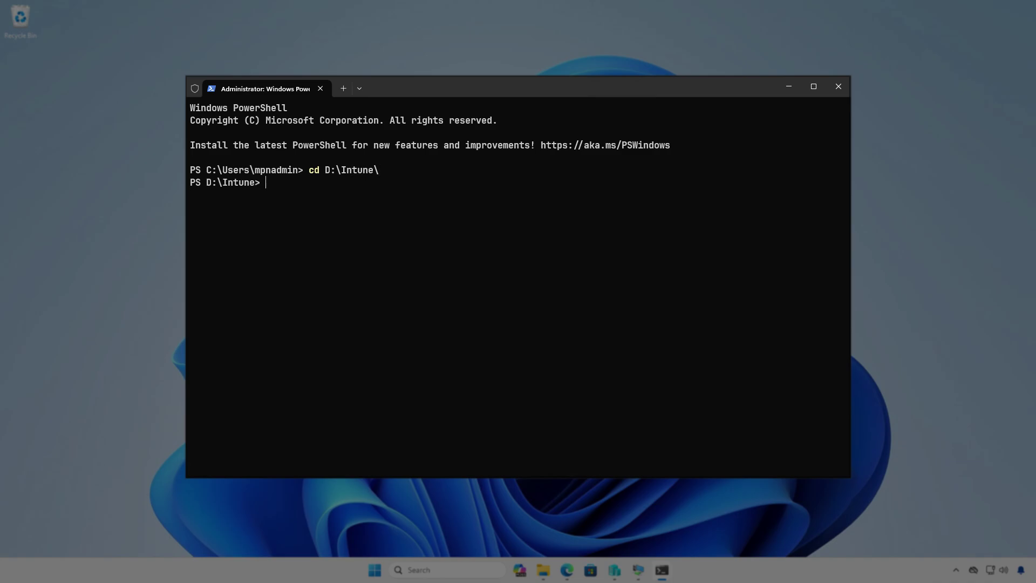
key("Return")
type(".\\In")
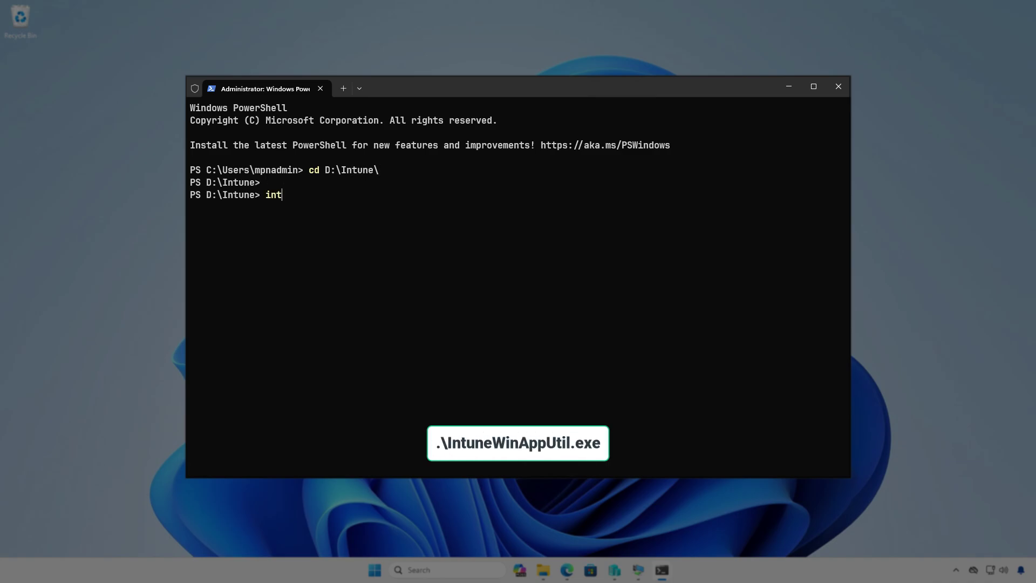
key("Tab")
key("Return")
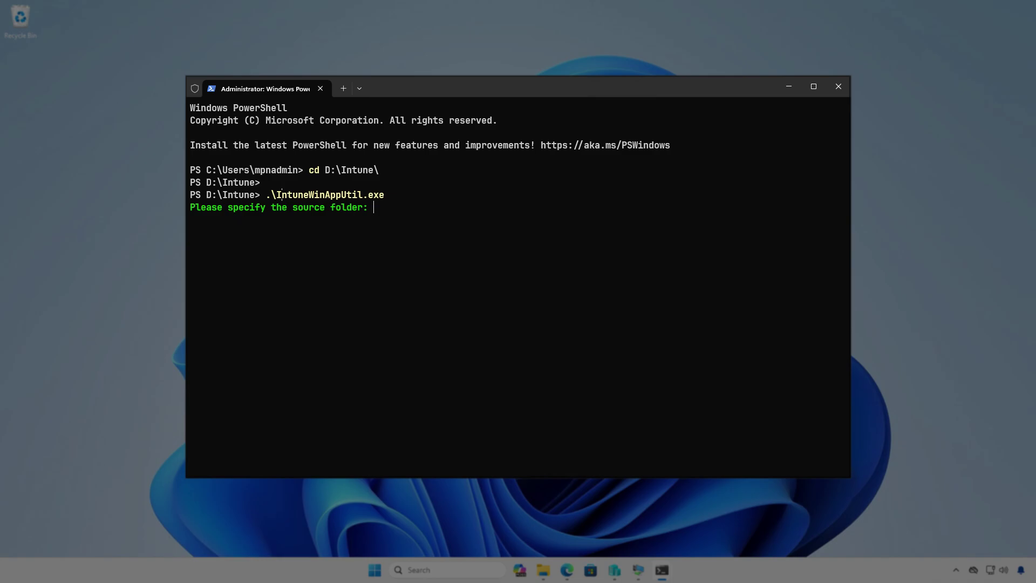
Give source D:\Intune\Input, setup file setup.msi, output D:\Intune\Output, and decline a catalog folder
type("\"D:\\Intune\\Input\"")
key("Return")
key("Up")
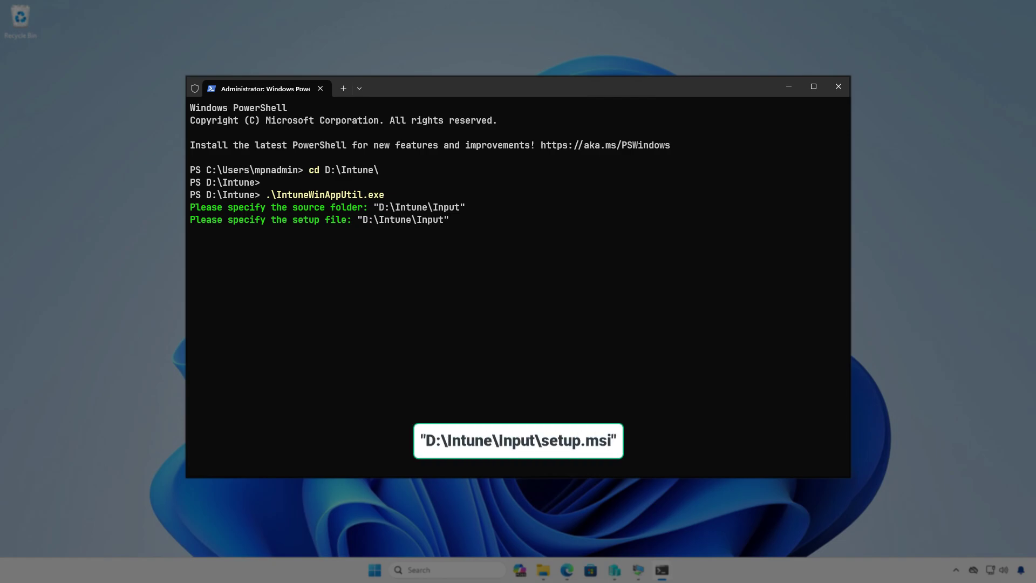
key("BackSpace")
type("\\setup.msi\"")
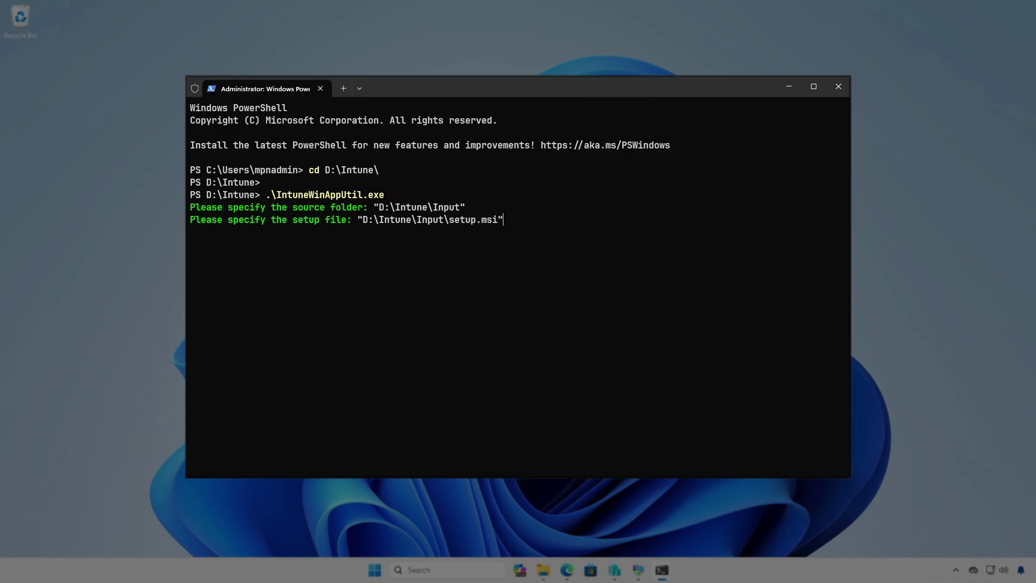
key("Return")
type("\"D:\\")
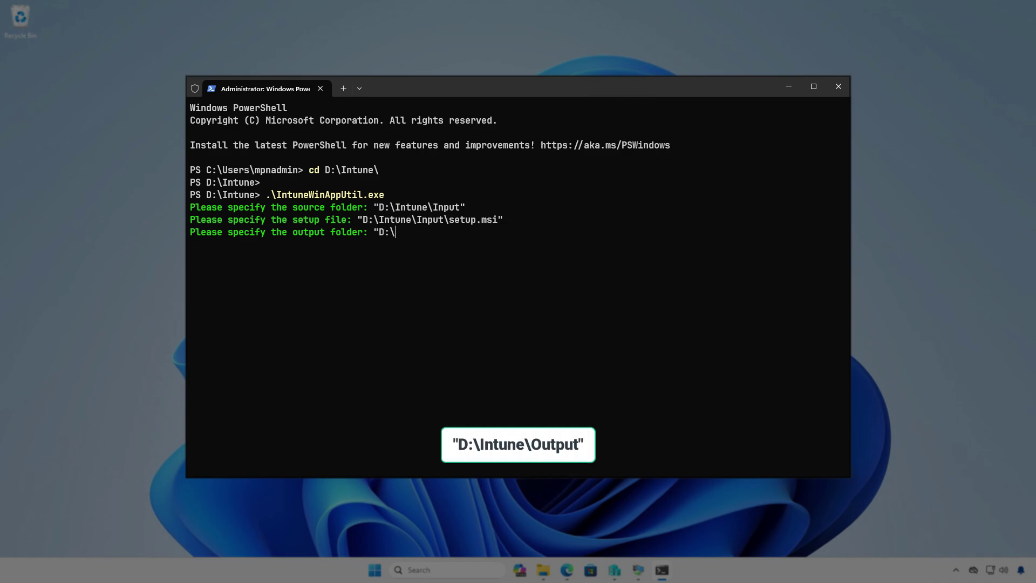
type("Intune\\Output\"")
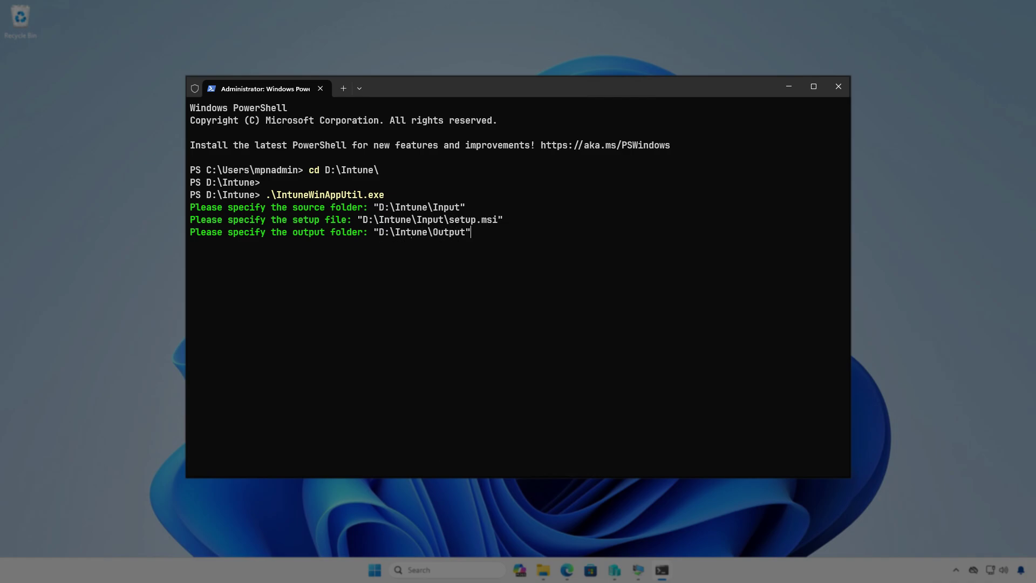
key("Return")
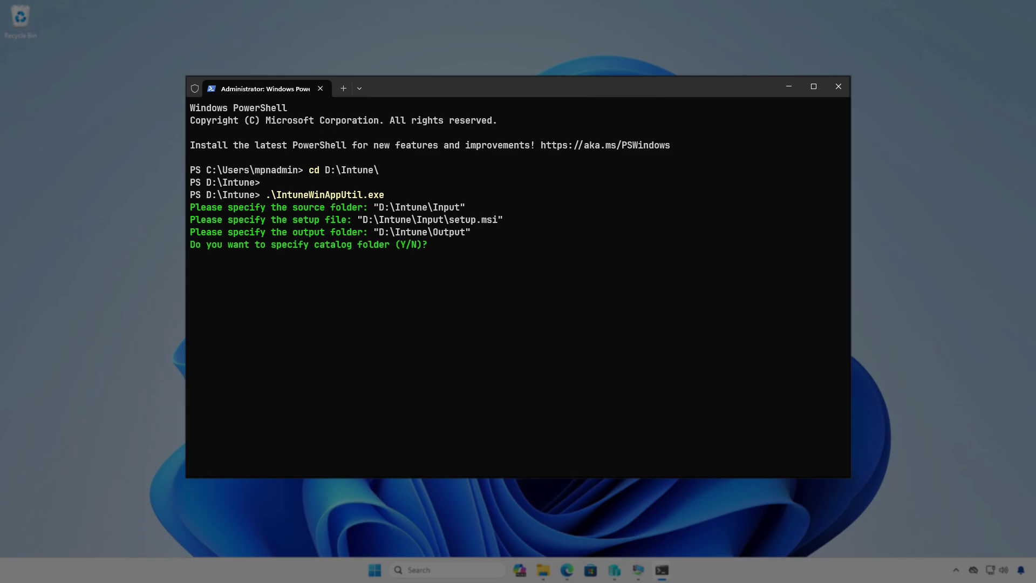
key("n")
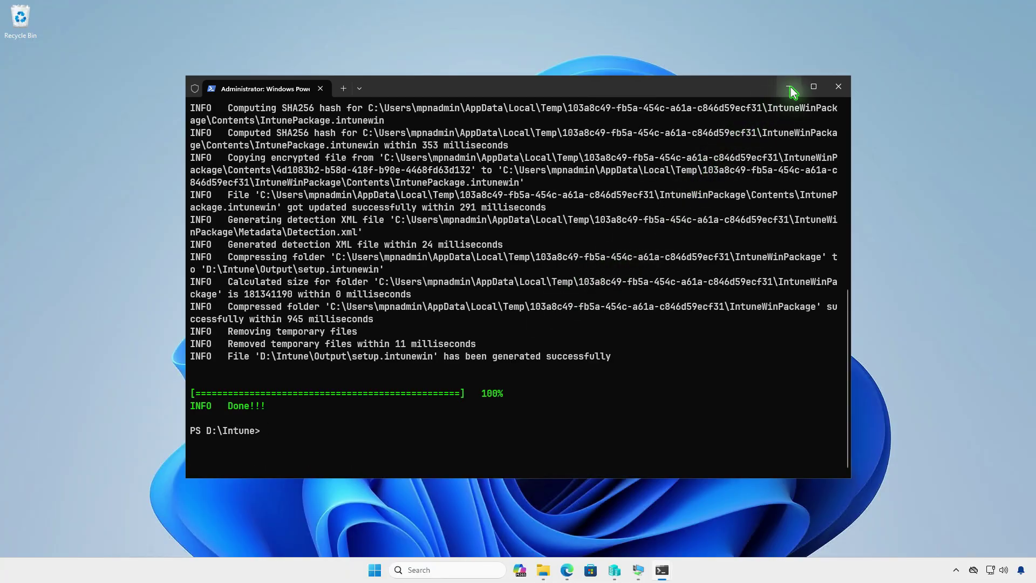
Open D:\Intune\Output in File Explorer and select the generated setup.intunewin (550,745 KB)
left_click(791, 88)
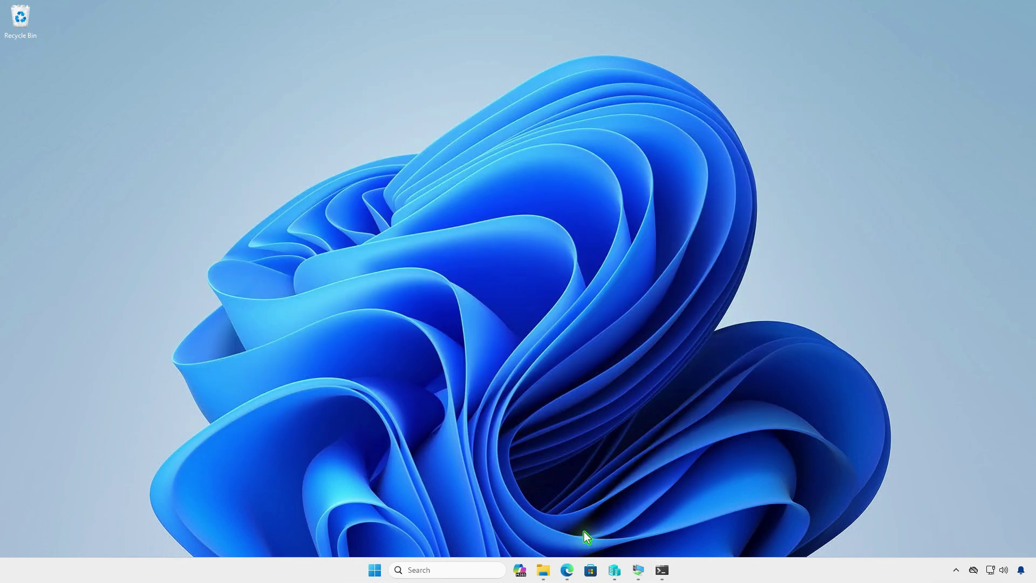
left_click(544, 571)
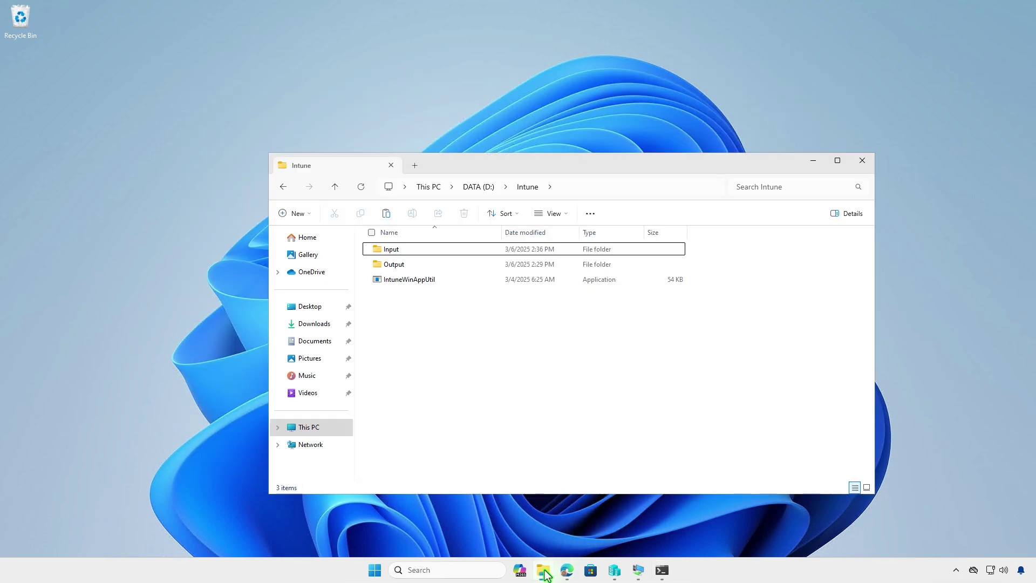
double_click(452, 263)
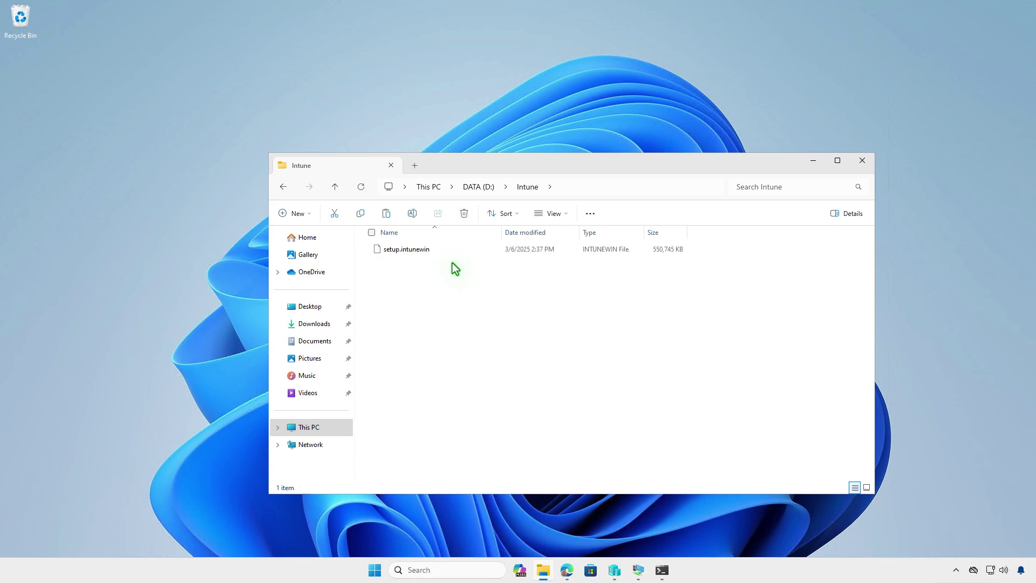
left_click(452, 249)
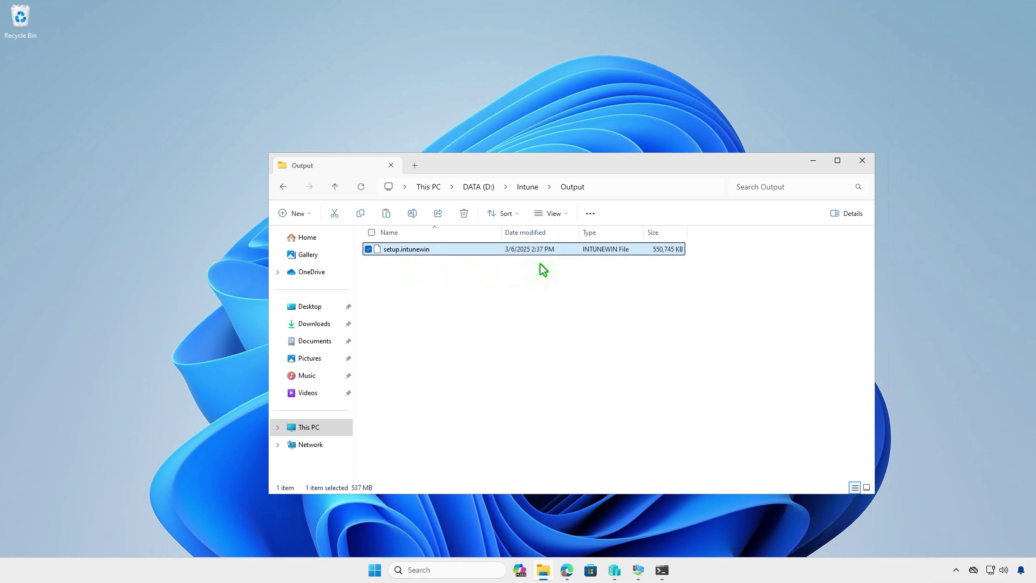
In the Intune tab, create a new Windows app (Win32) under Apps > Windows
left_click(812, 163)
left_click(566, 571)
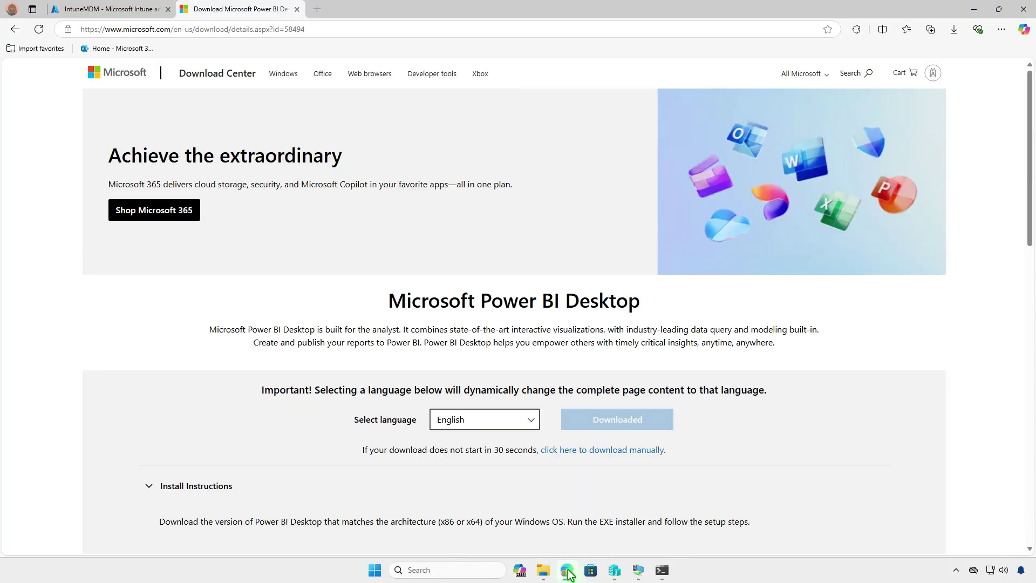
left_click(133, 12)
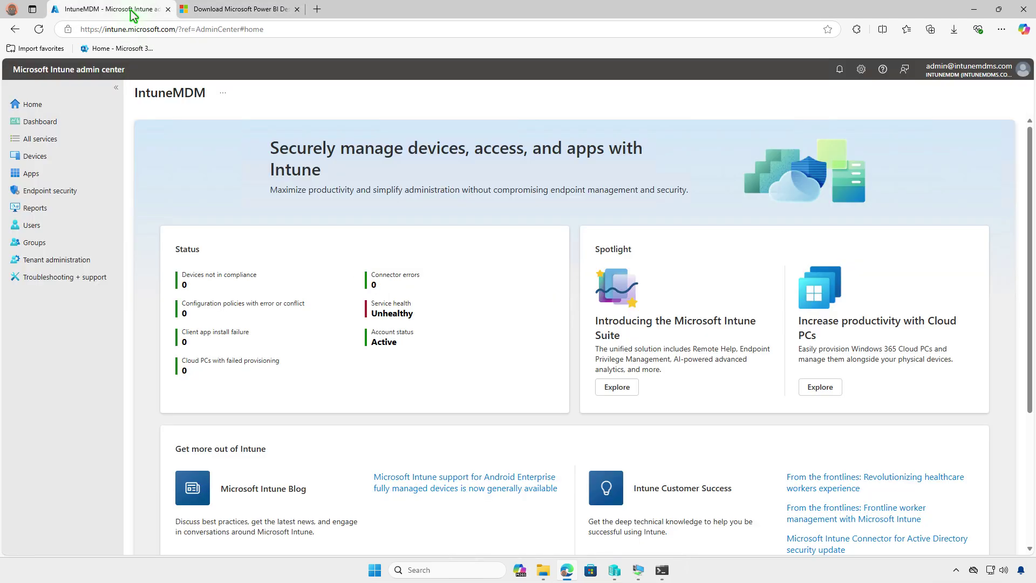
left_click(80, 174)
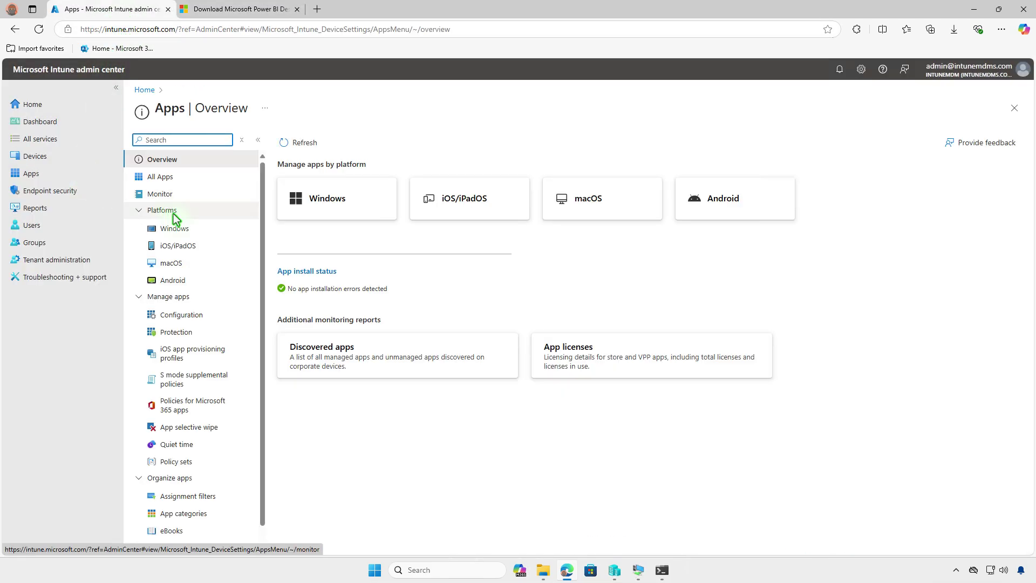
left_click(201, 232)
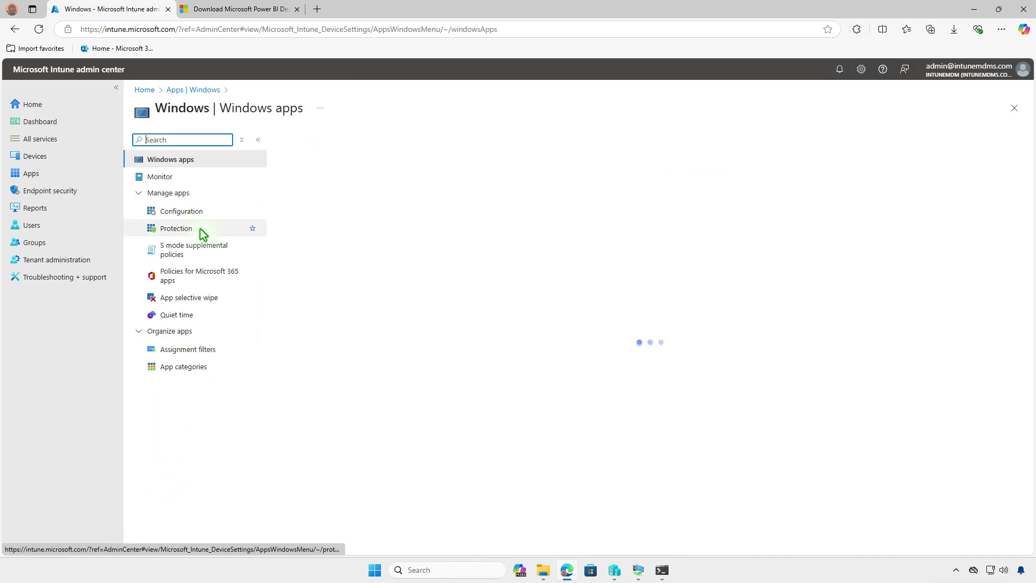
left_click(303, 149)
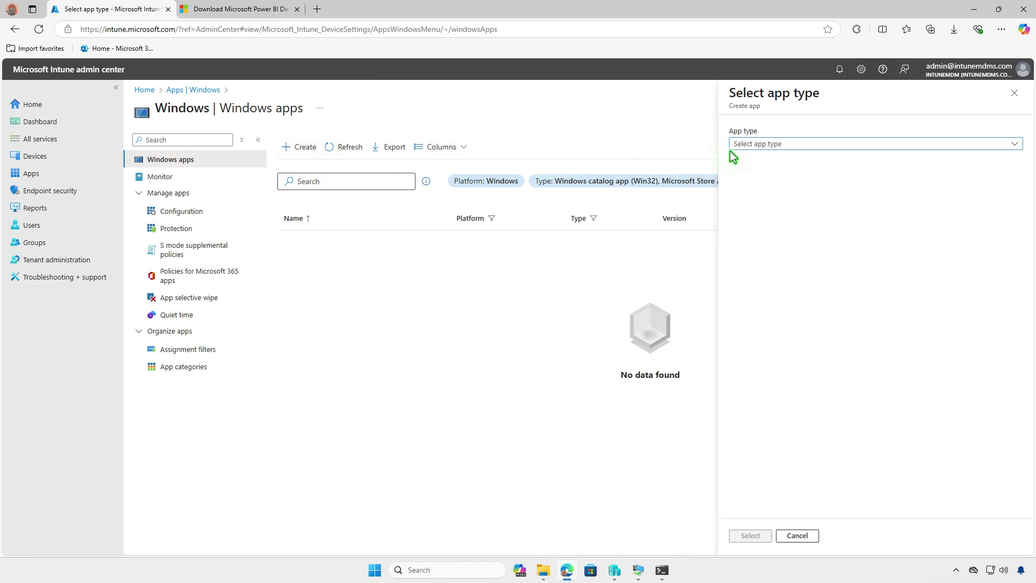
left_click(827, 144)
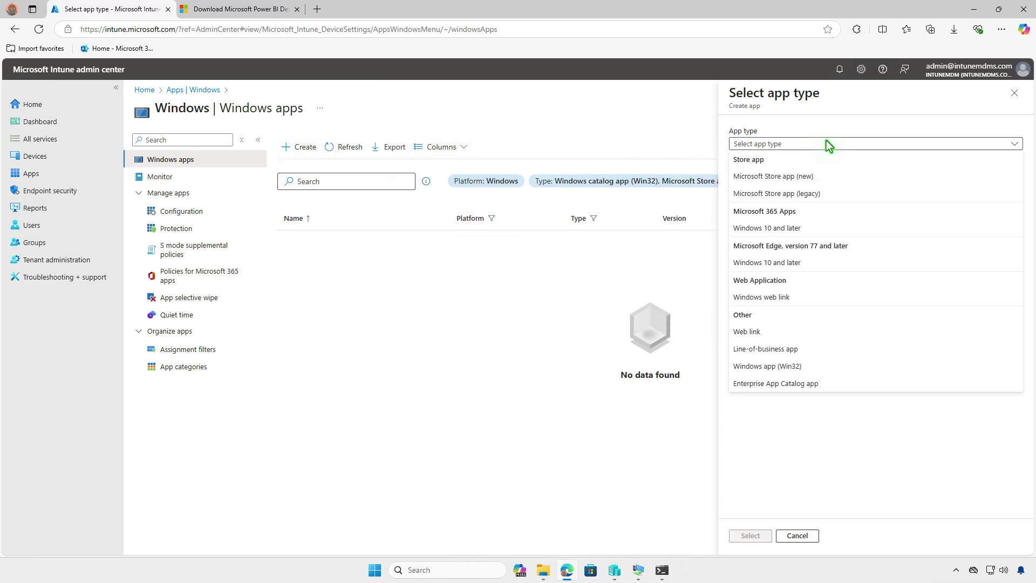
left_click(830, 368)
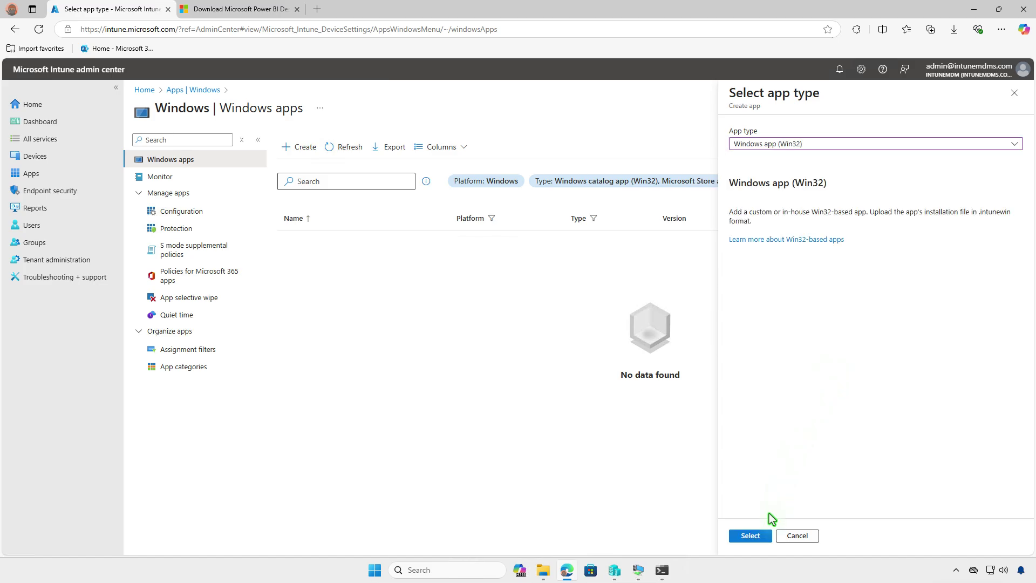
left_click(763, 538)
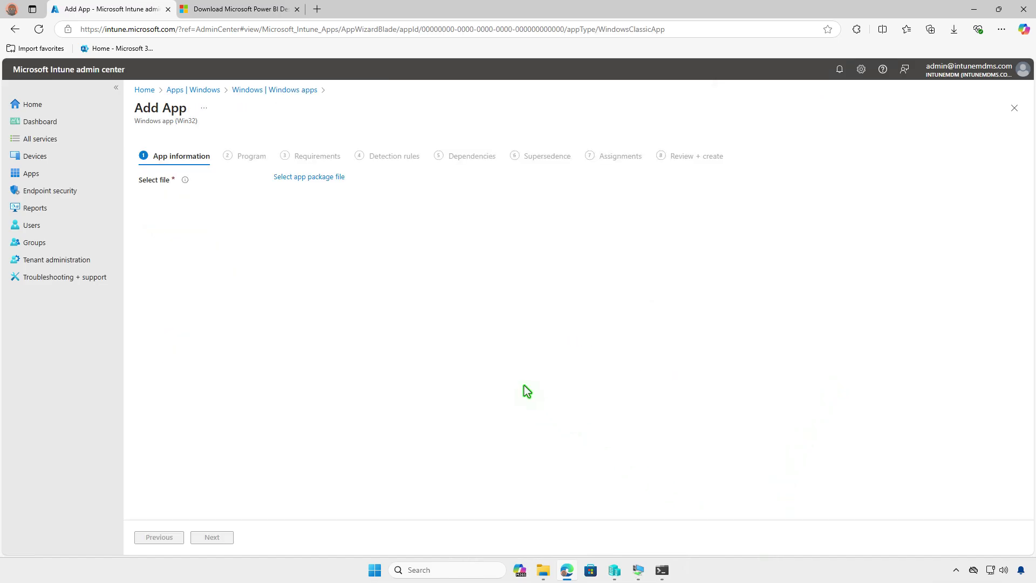
Select D:\Intune\Output\setup.intunewin as the app package file
left_click(339, 178)
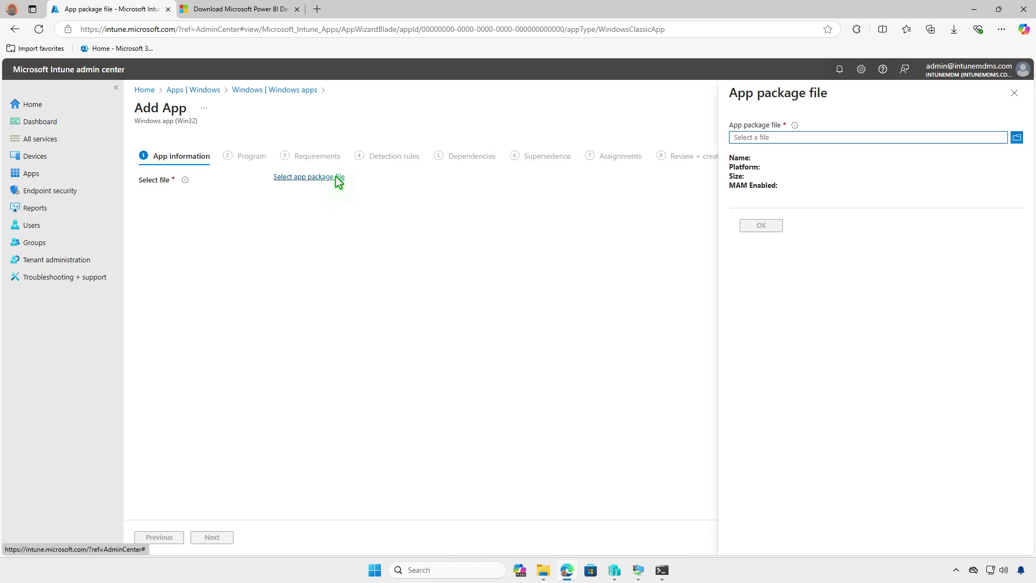
left_click(786, 138)
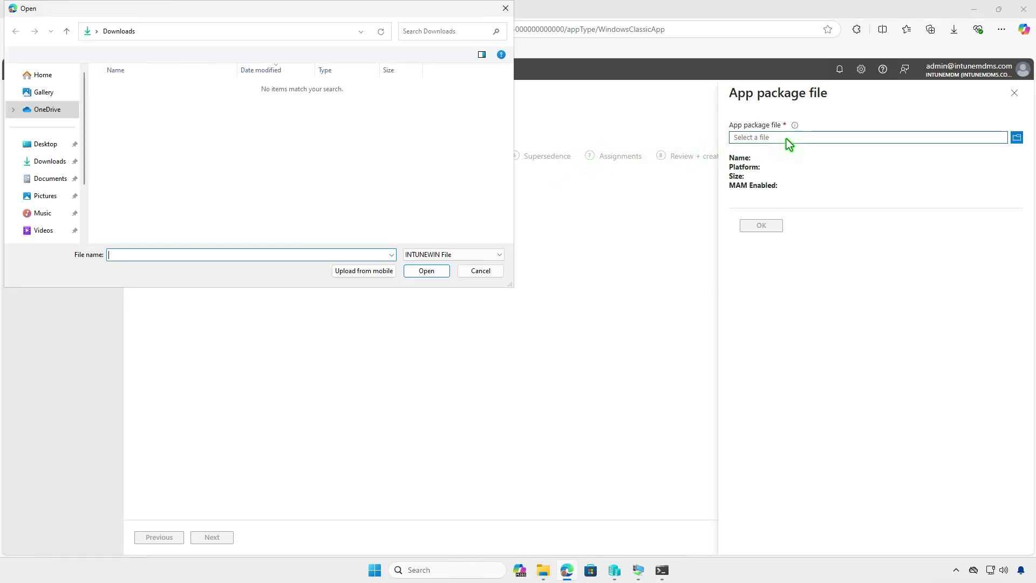
scroll(54, 161, "down", 3)
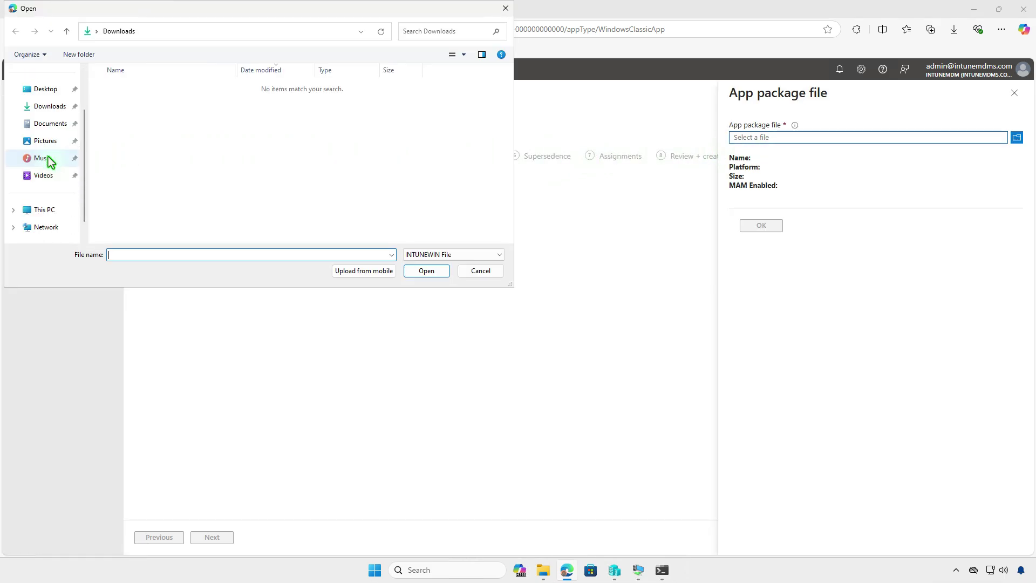
left_click(60, 177)
double_click(312, 98)
double_click(203, 88)
double_click(201, 102)
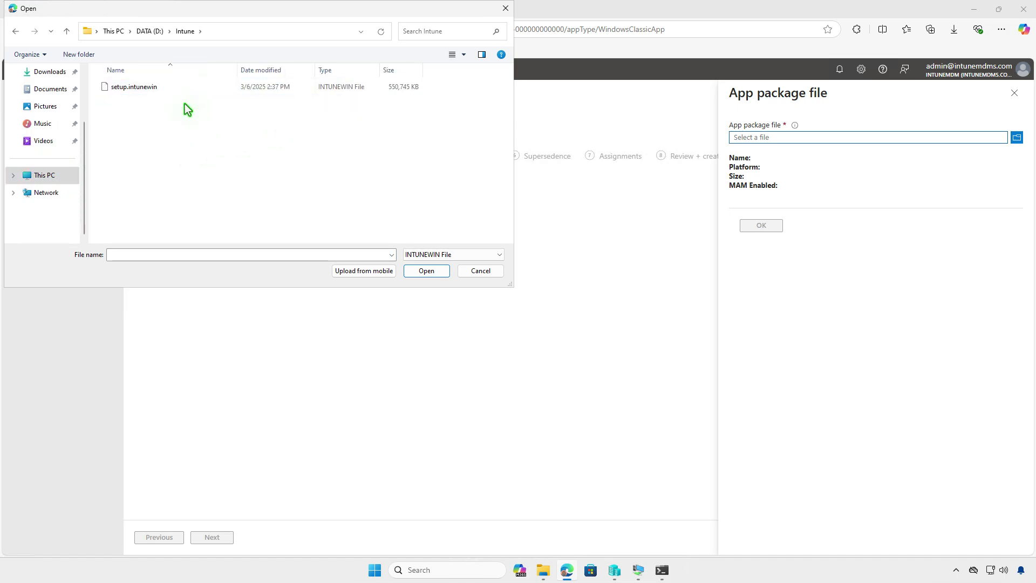
double_click(201, 90)
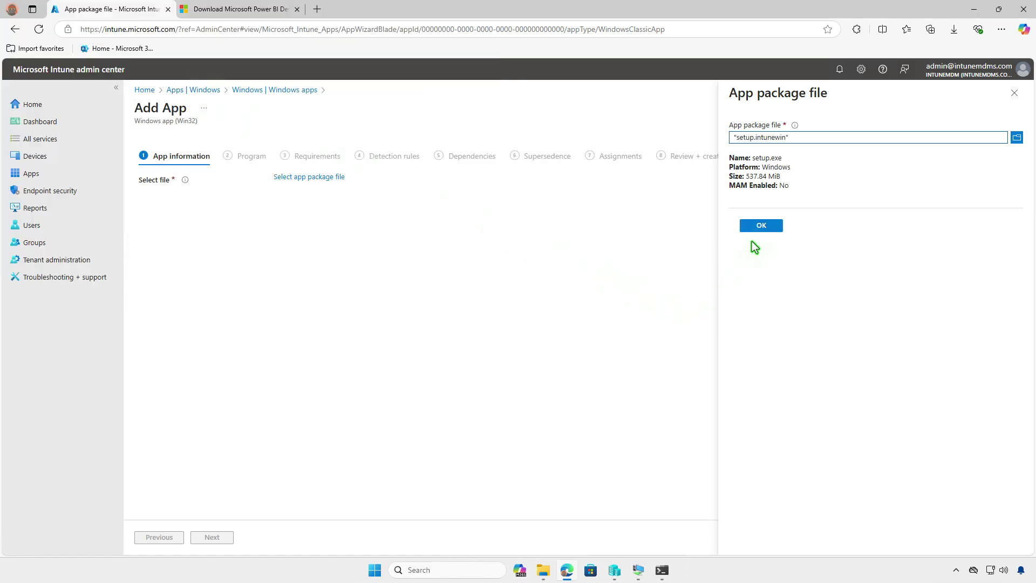
left_click(759, 226)
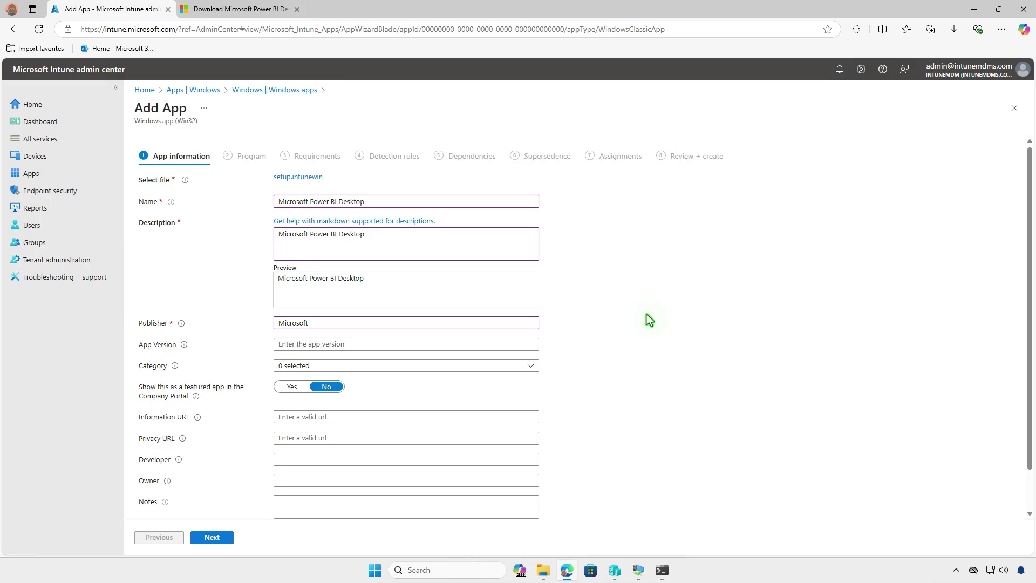
Upload Microsoft-Power-BI-Symbol.png from Downloads as the app logo and continue
scroll(645, 316, "down", 2)
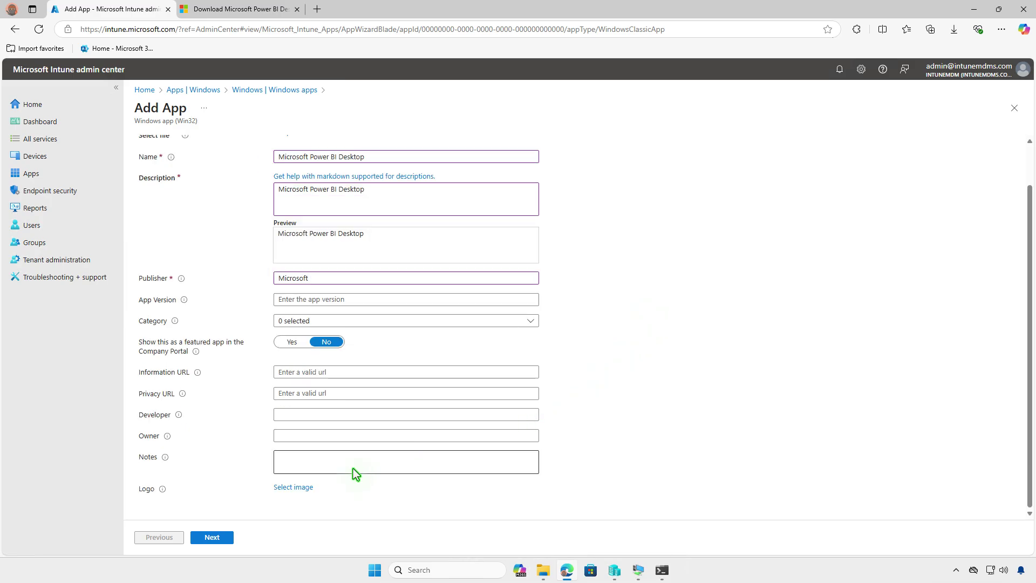
left_click(292, 487)
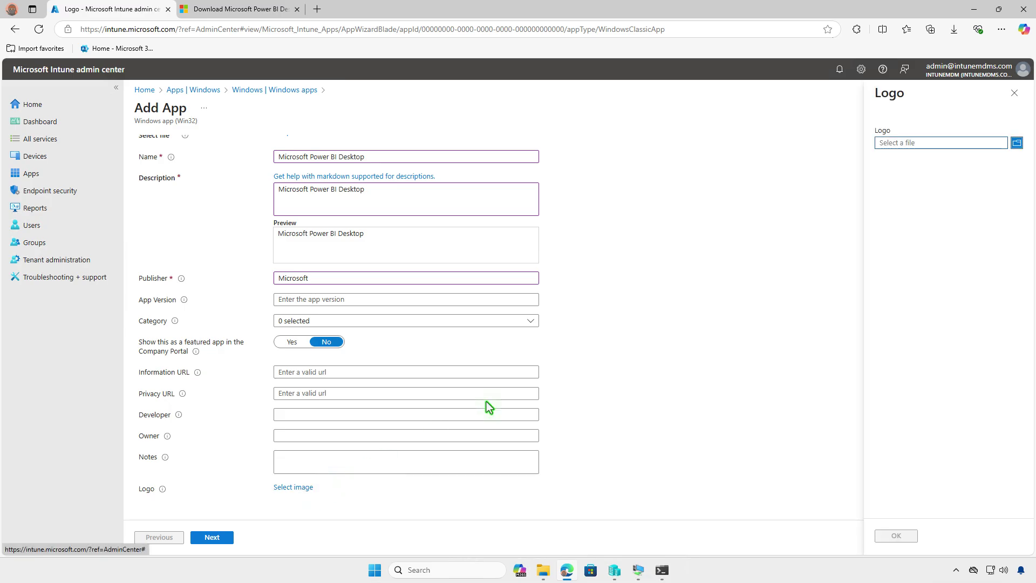
left_click(950, 144)
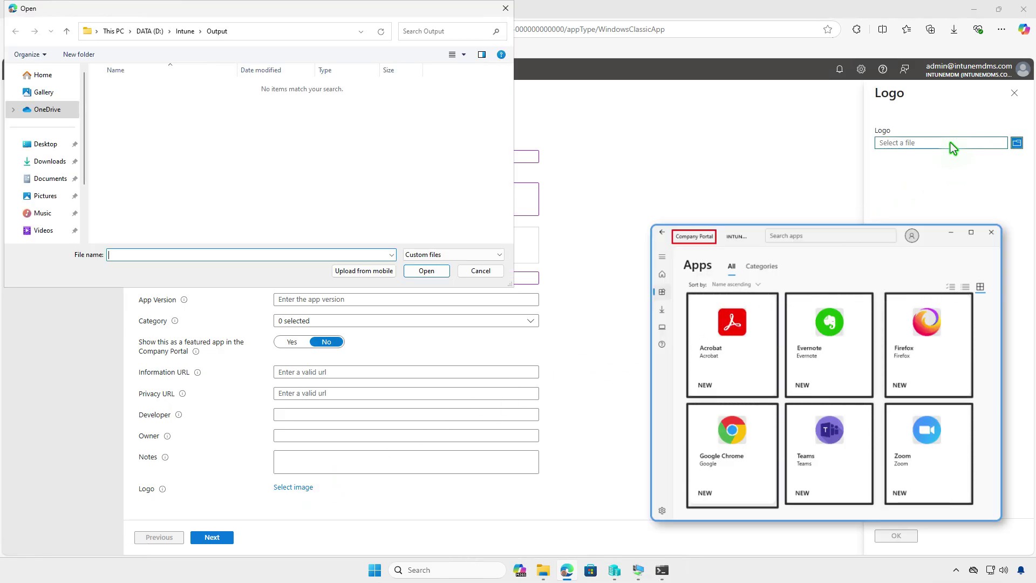
left_click(65, 163)
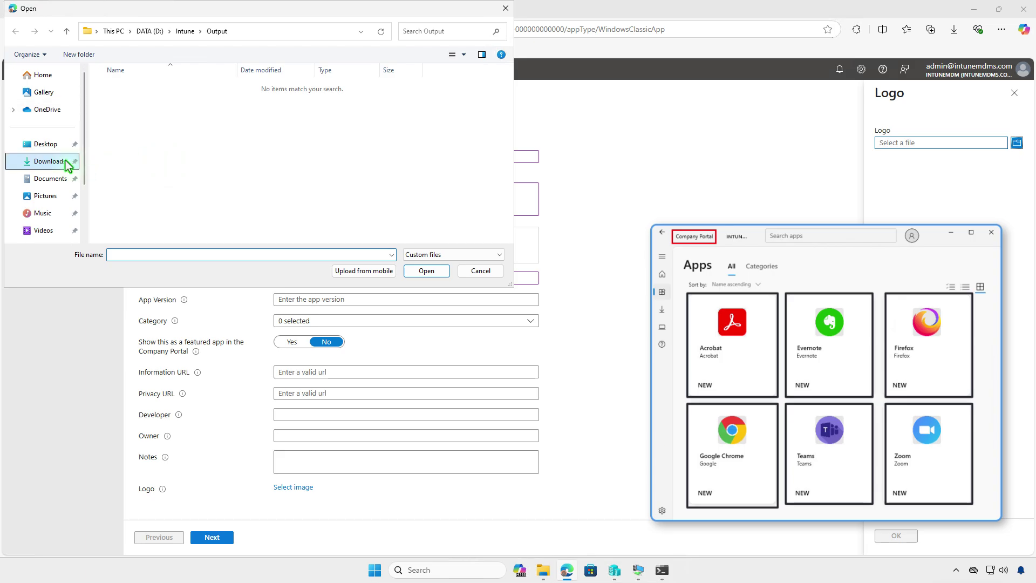
left_click(195, 107)
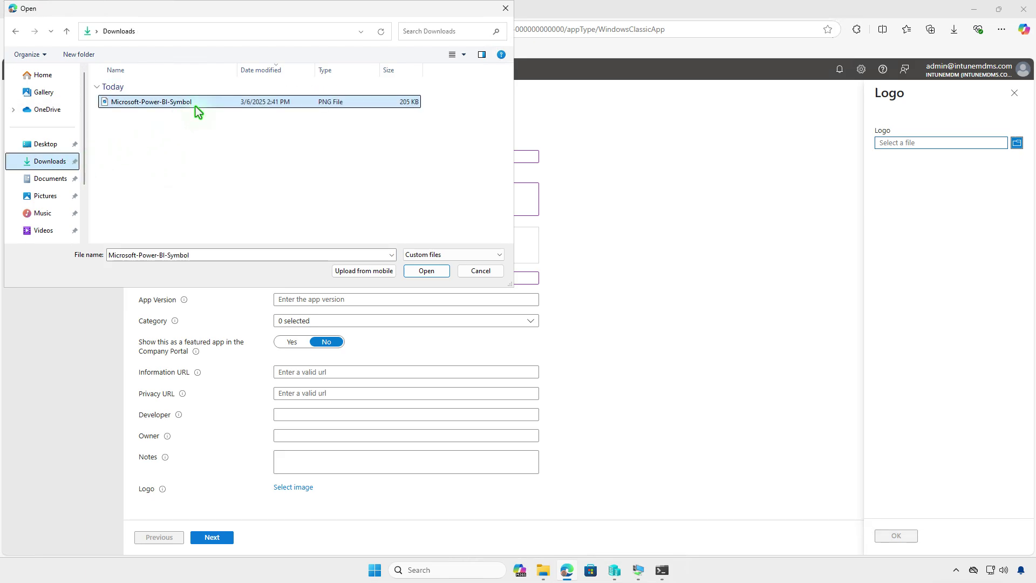
double_click(198, 110)
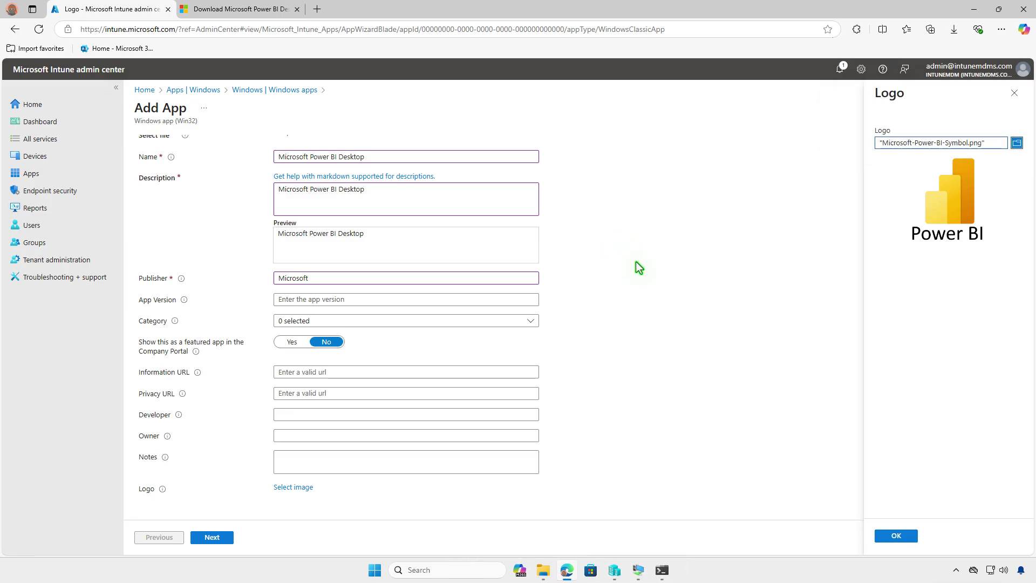
left_click(897, 535)
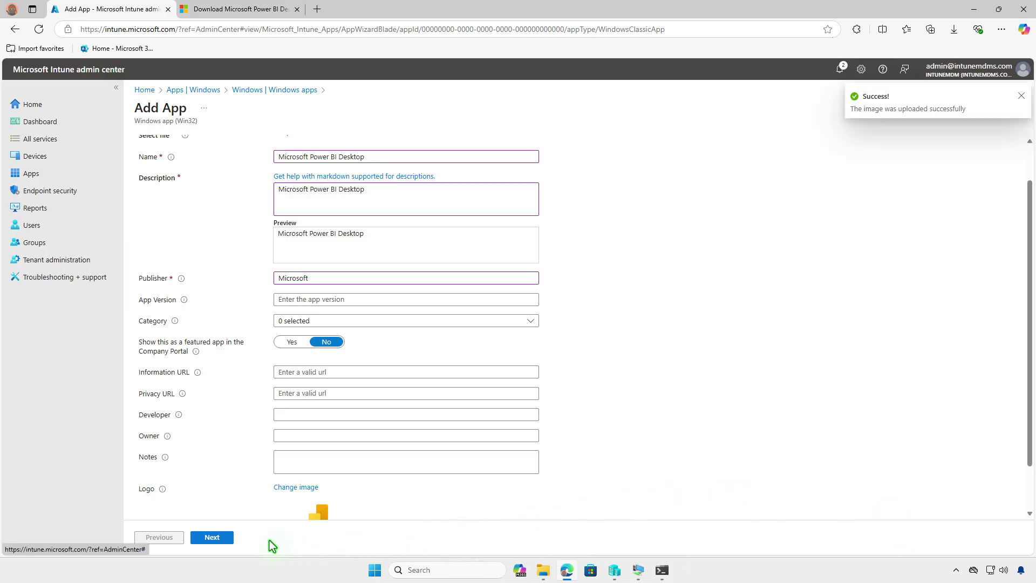
left_click(230, 538)
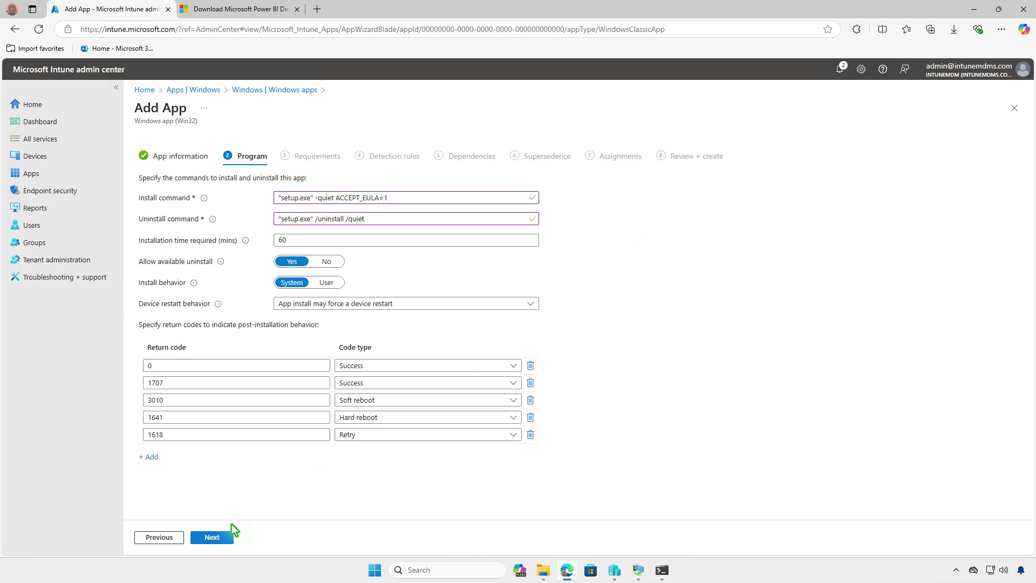
Set requirements to 64-bit architecture and minimum OS Windows 10 1607
left_click(226, 538)
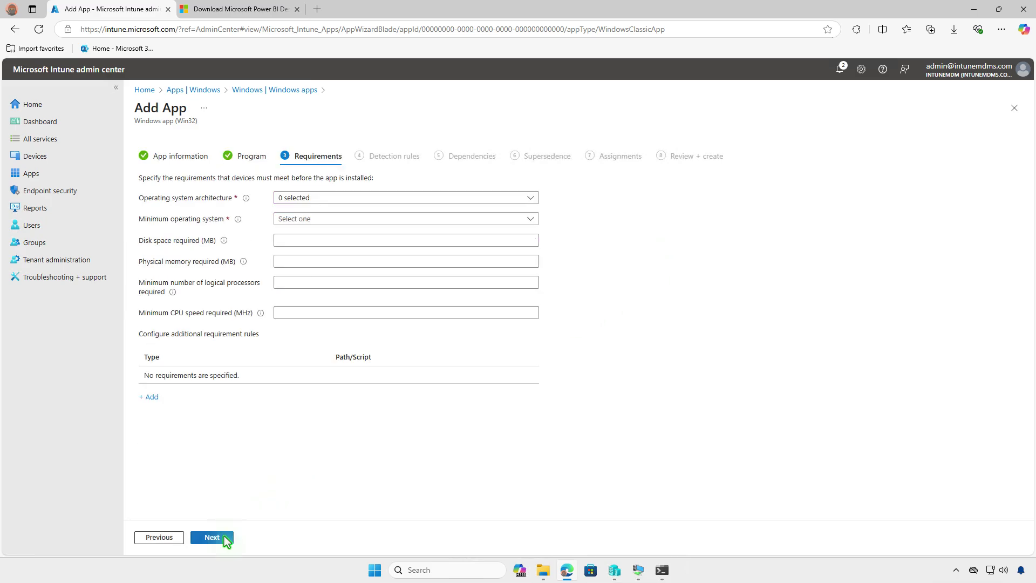
left_click(381, 198)
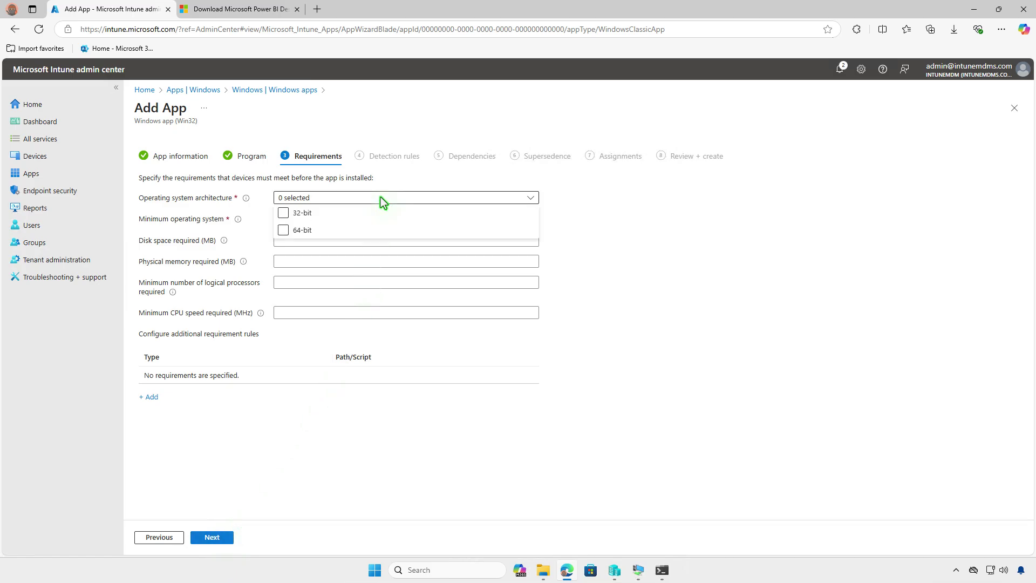
left_click(330, 231)
left_click(257, 219)
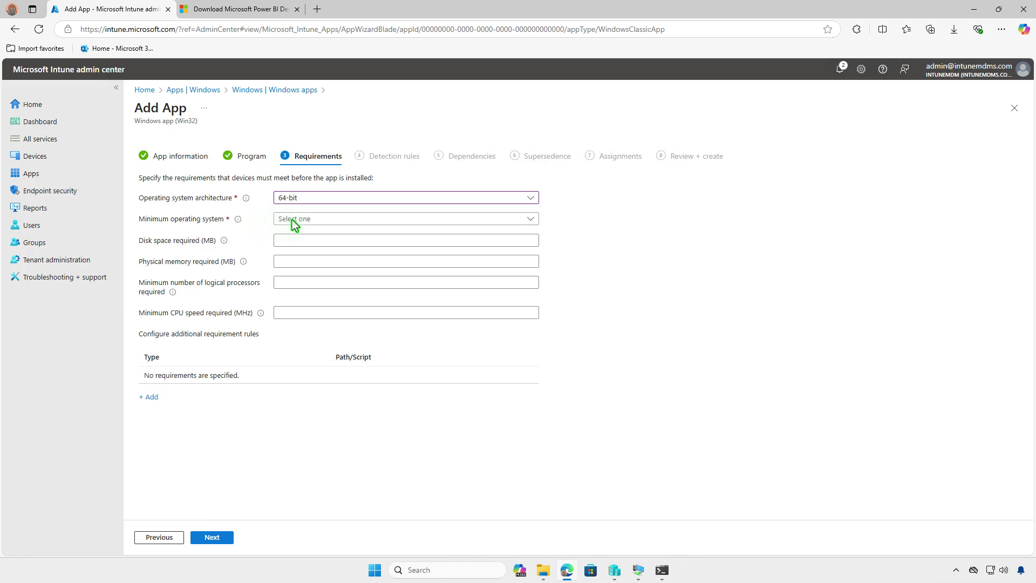
left_click(335, 221)
left_click(332, 234)
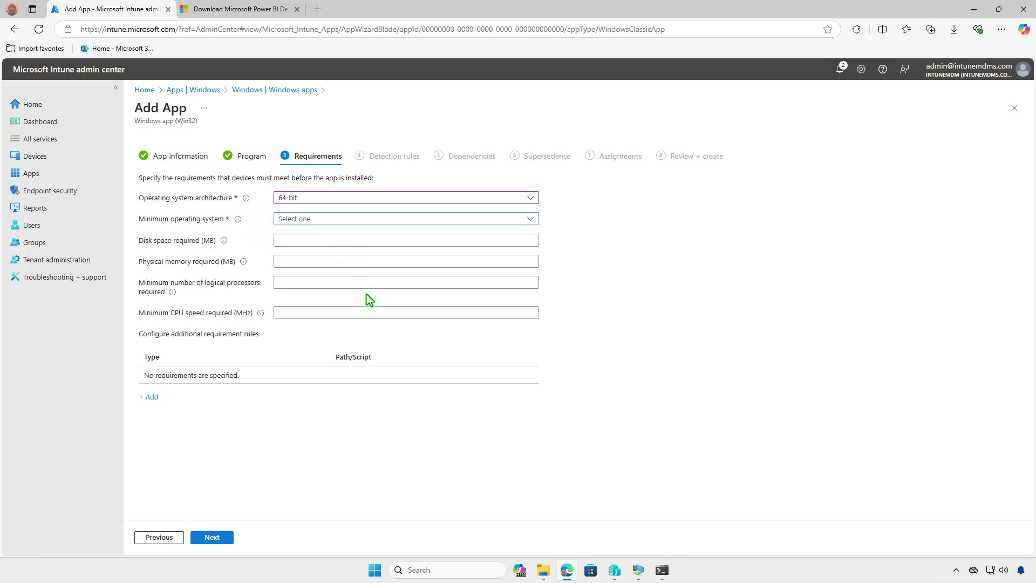
left_click(229, 537)
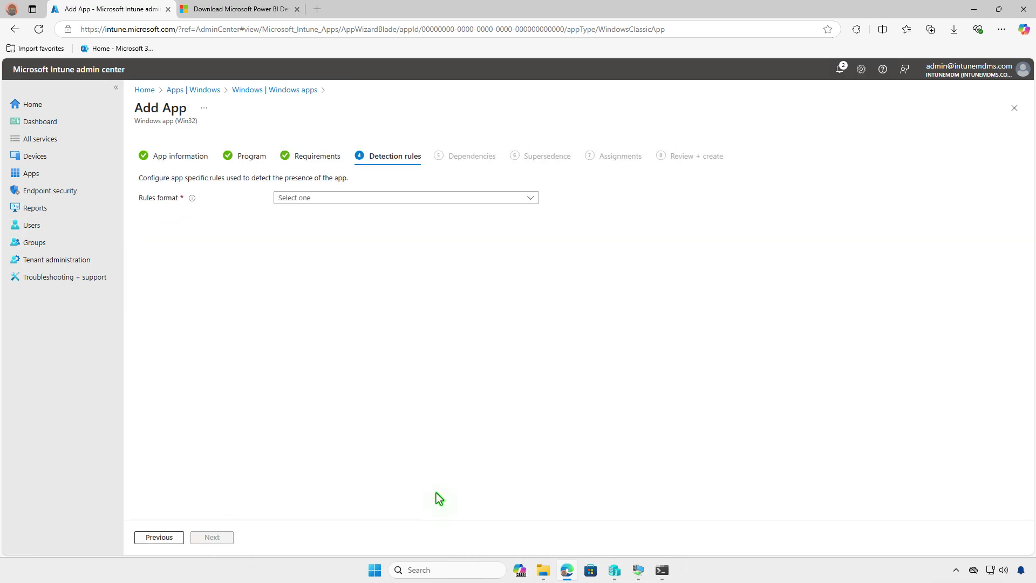
Add a manual File detection rule: PBIDesktop.exe exists in Power BI Desktop's bin folder
left_click(418, 198)
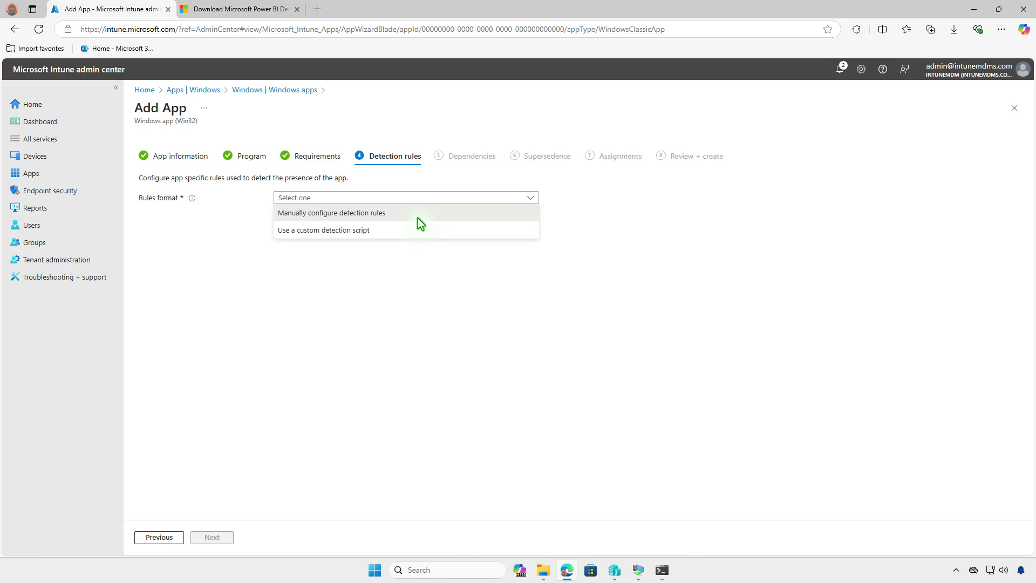
left_click(419, 218)
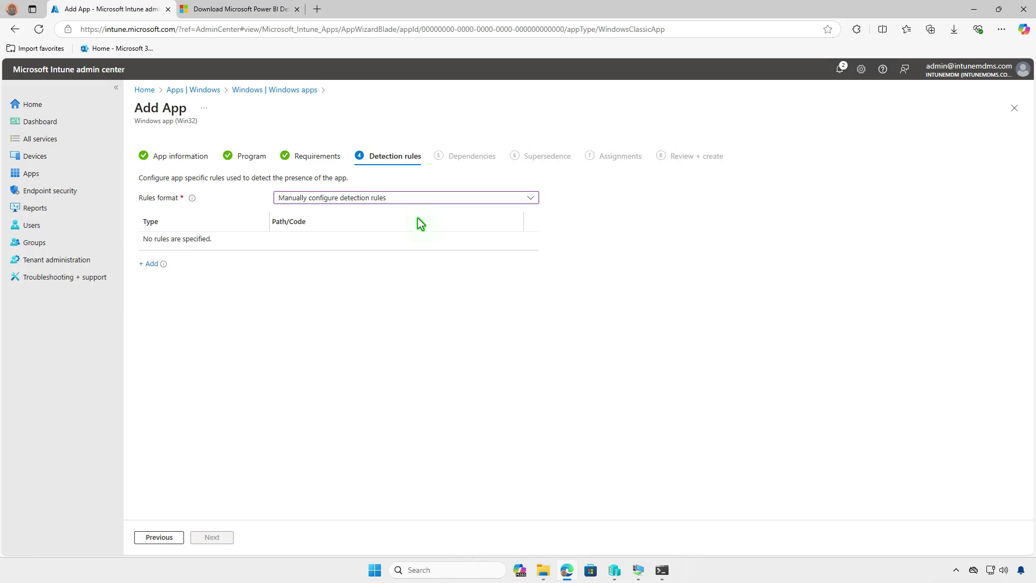
left_click(149, 264)
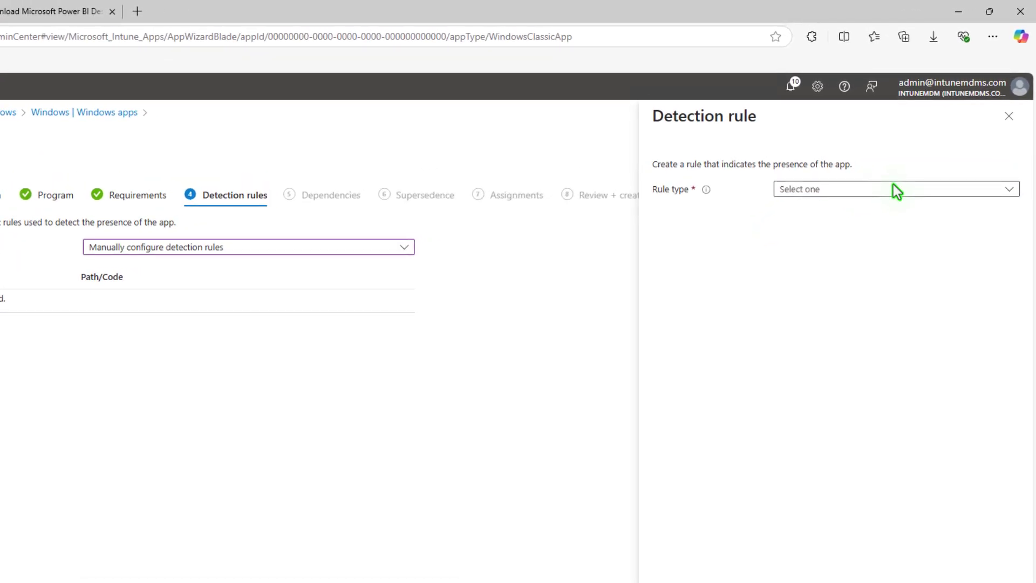
left_click(892, 184)
left_click(892, 229)
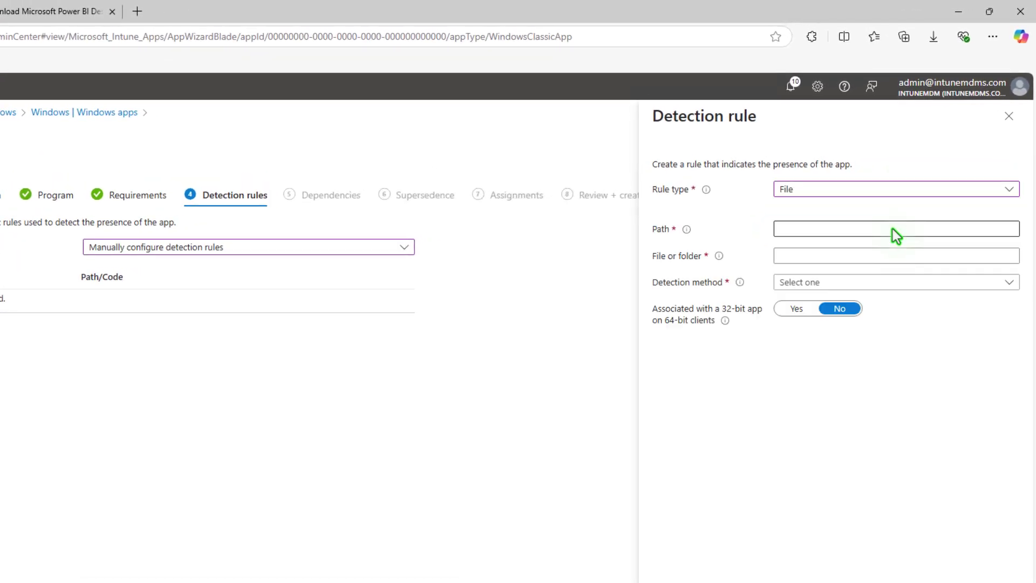
left_click(989, 230)
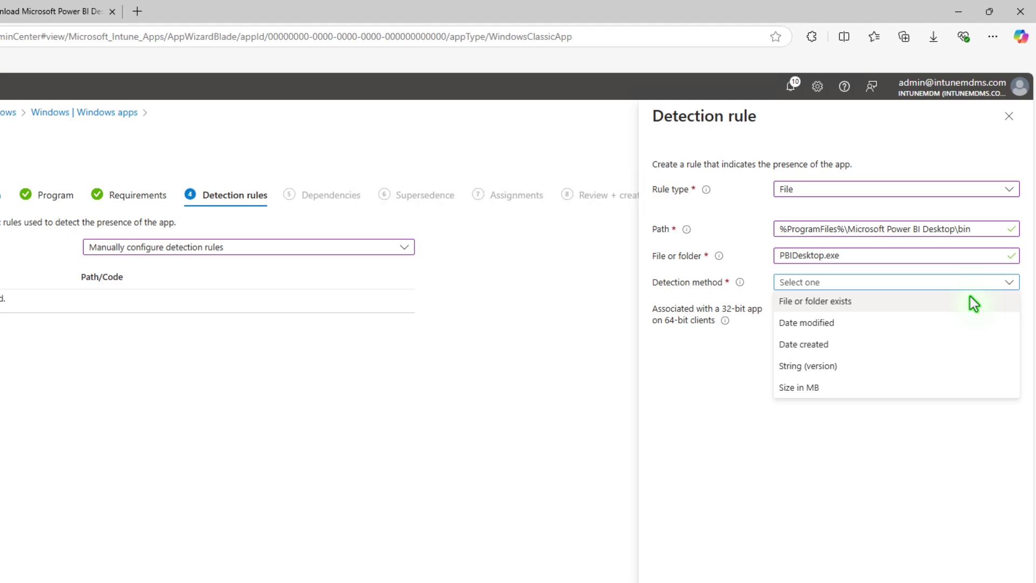
left_click(970, 300)
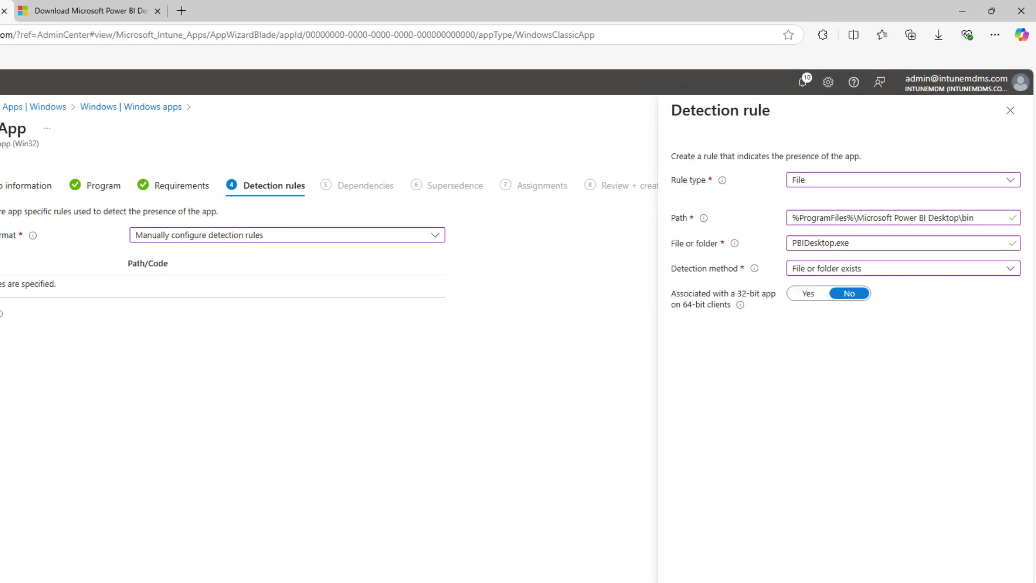
left_click(760, 541)
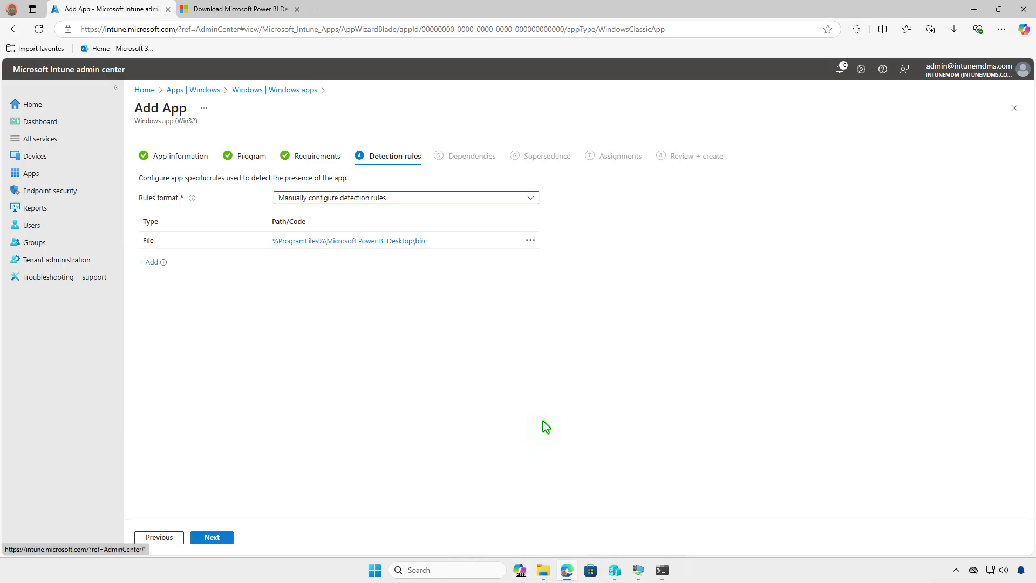
left_click(227, 536)
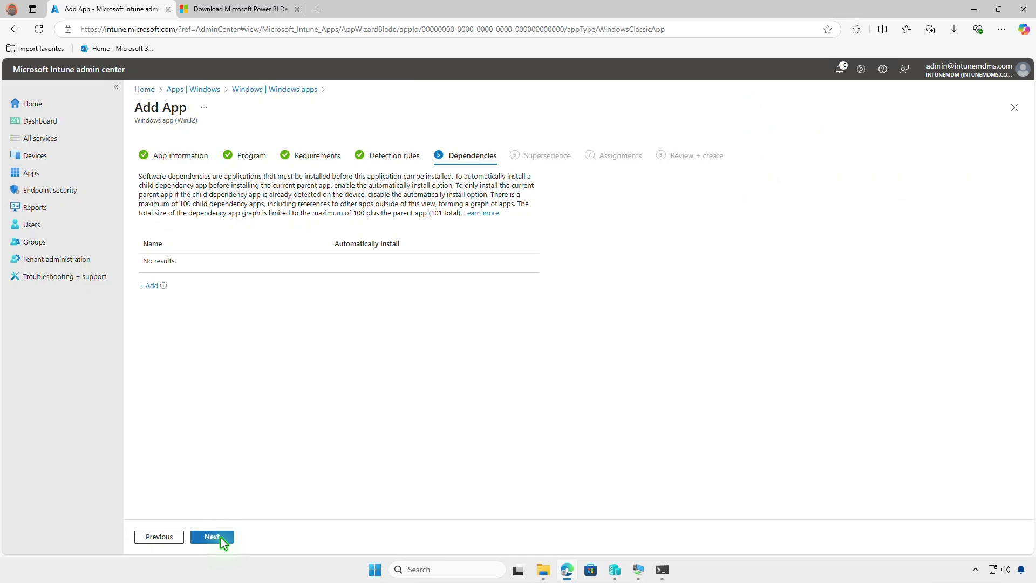
Skip the Dependencies and Supersedence pages without adding anything
left_click(223, 542)
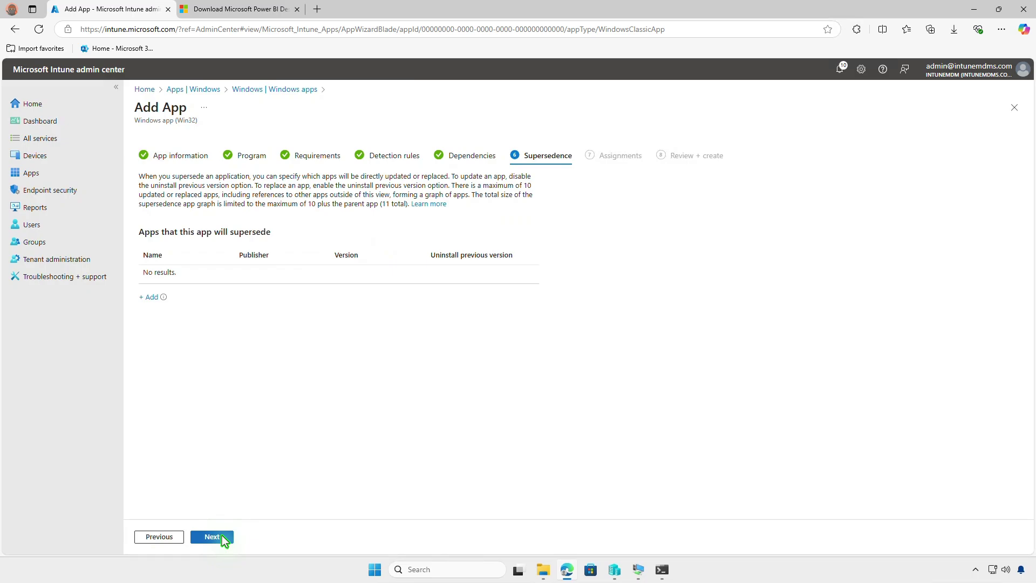
left_click(221, 535)
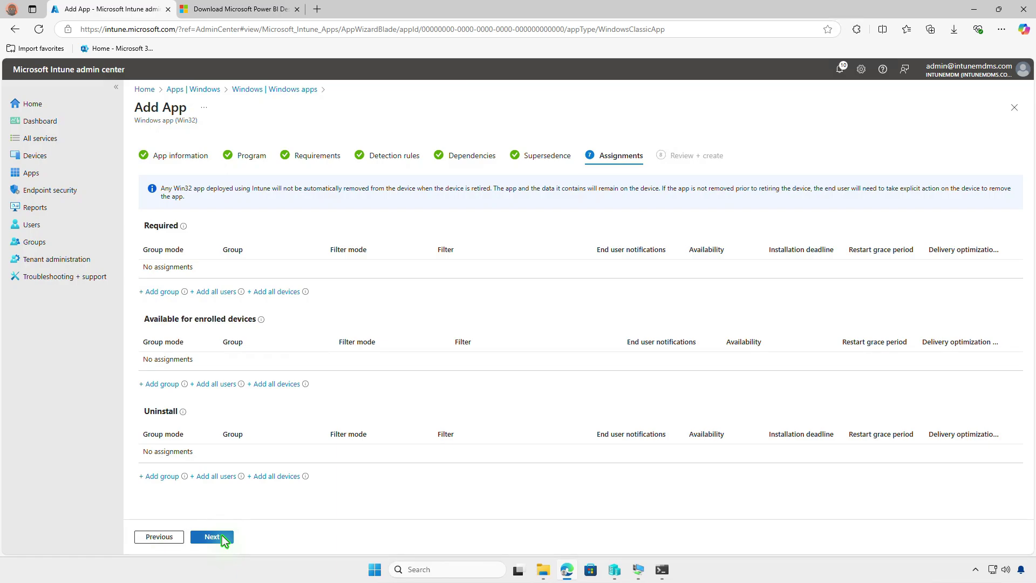
Add Test_Devices as a Required group, leaving its assignment settings unchanged
left_click(171, 293)
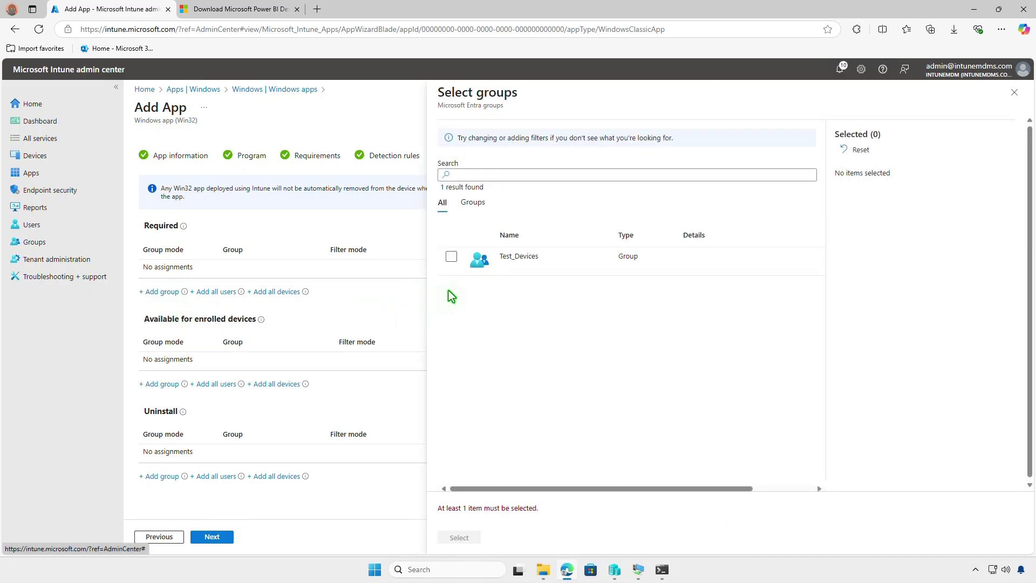
left_click(451, 257)
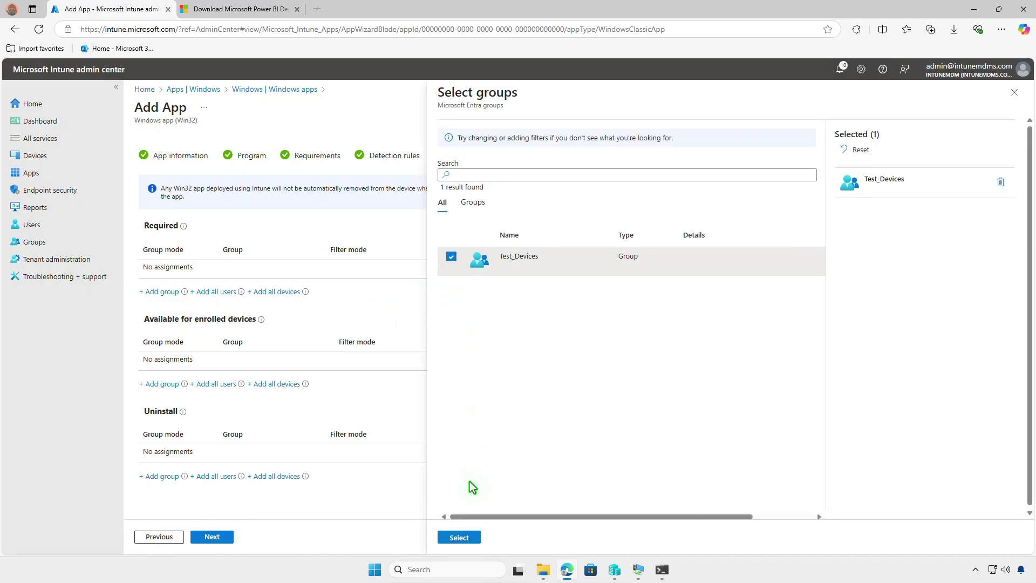
left_click(460, 538)
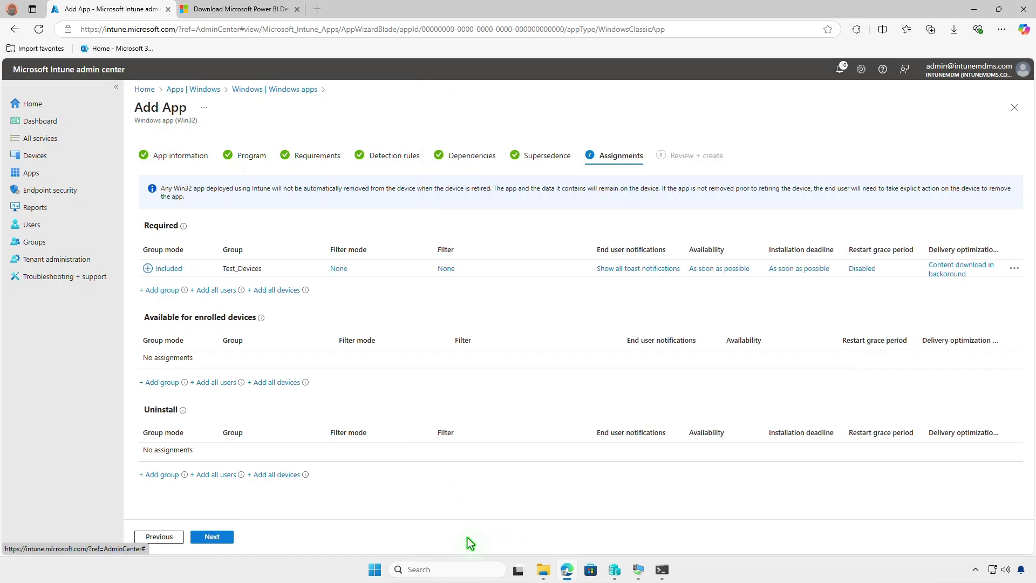
left_click(628, 269)
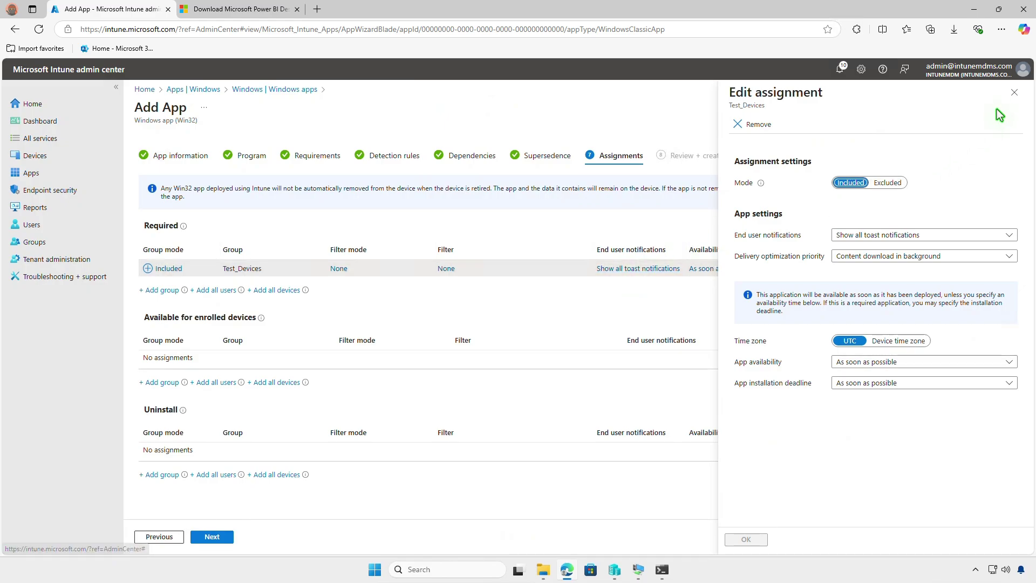
left_click(1014, 93)
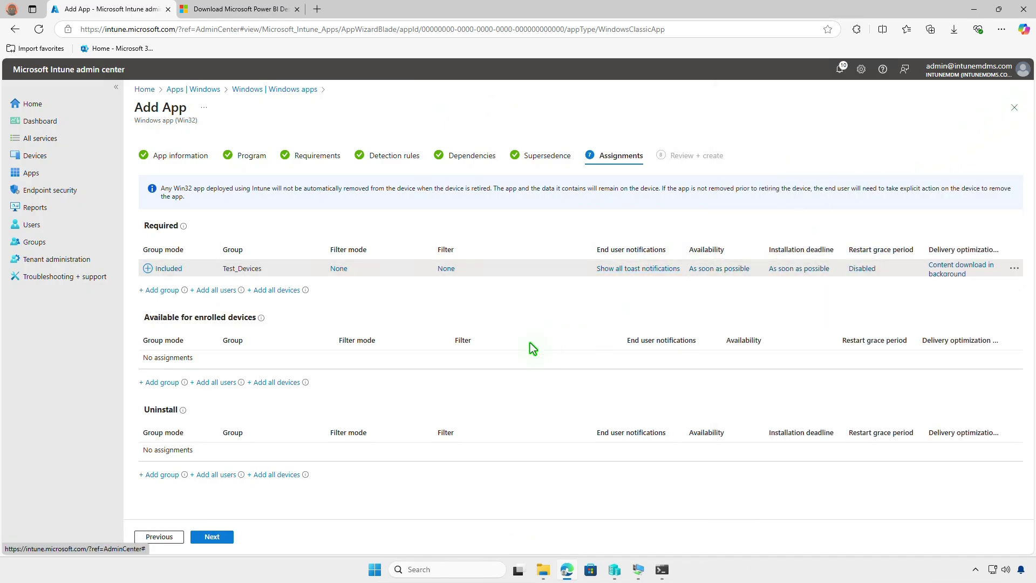
left_click(222, 537)
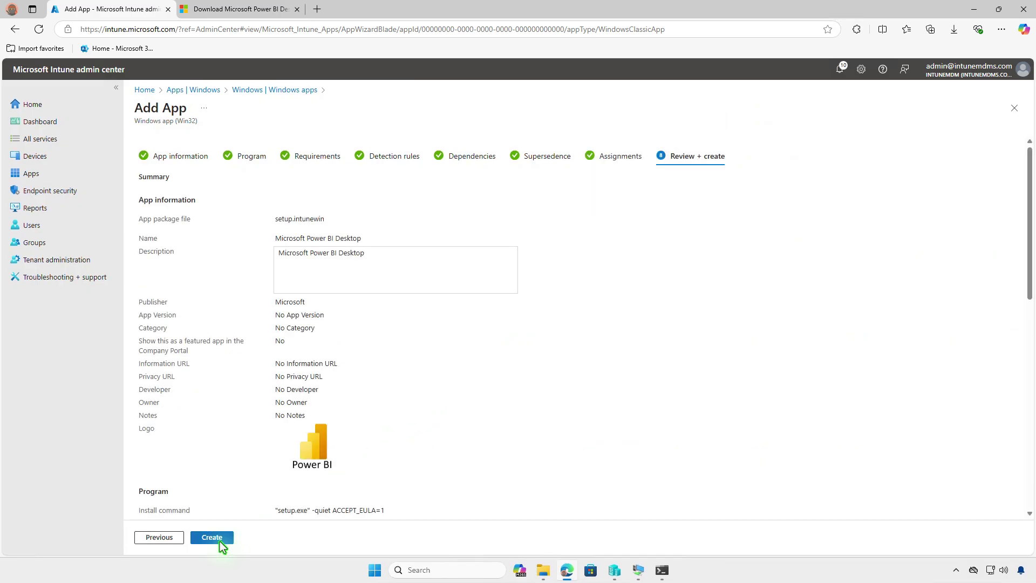
Create the Microsoft Power BI Desktop app and minimize the Edge window
left_click(219, 541)
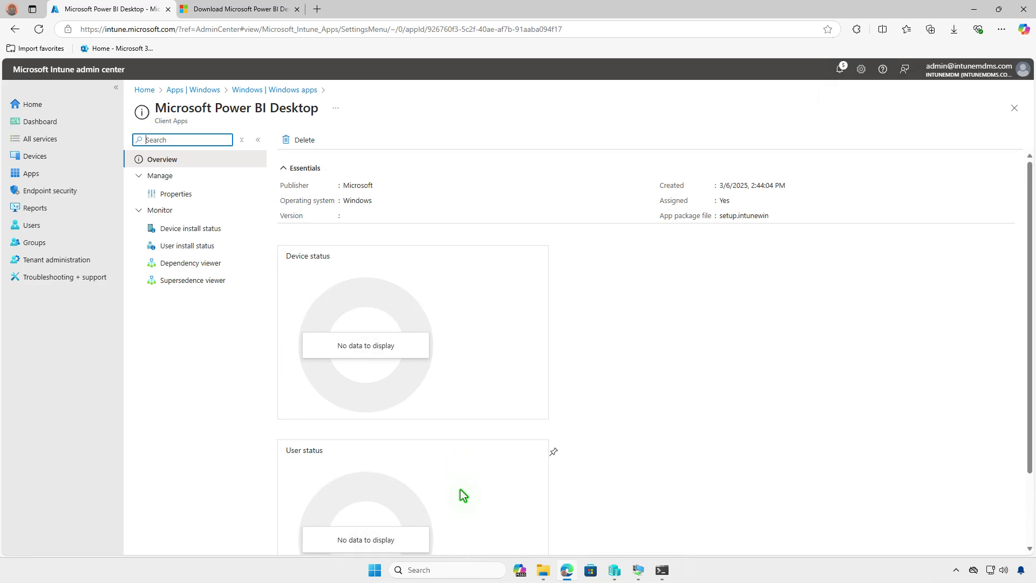
left_click(974, 10)
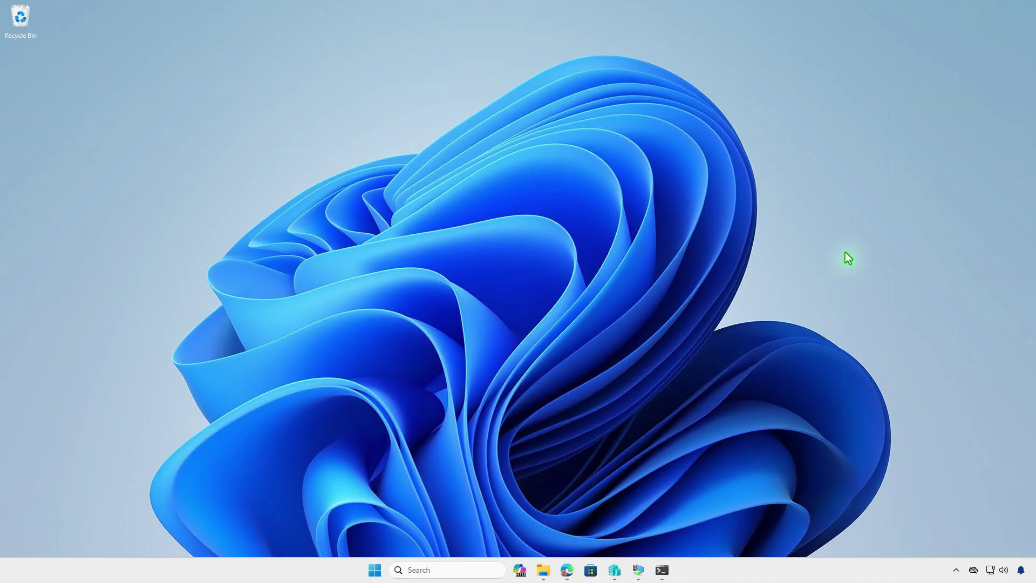
On the WIN10 VM, open the work account's Info under Access work or school
key("alt+Tab")
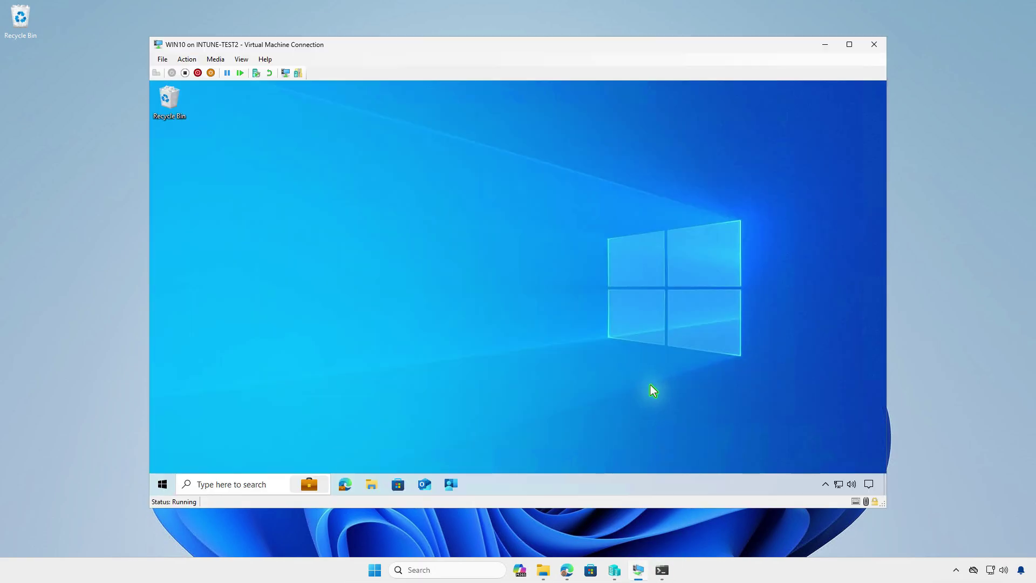
left_click(162, 484)
left_click(162, 357)
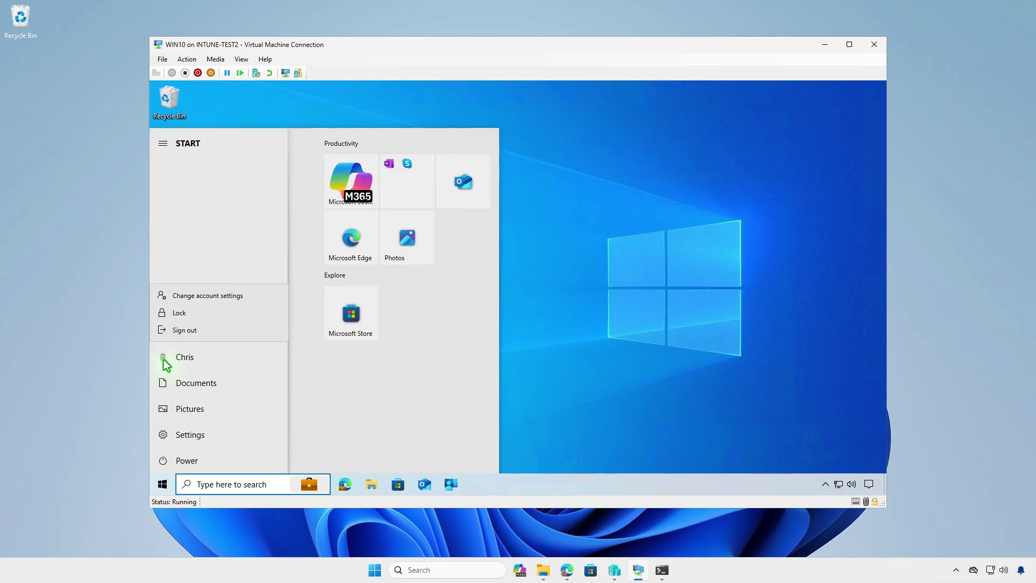
left_click(264, 295)
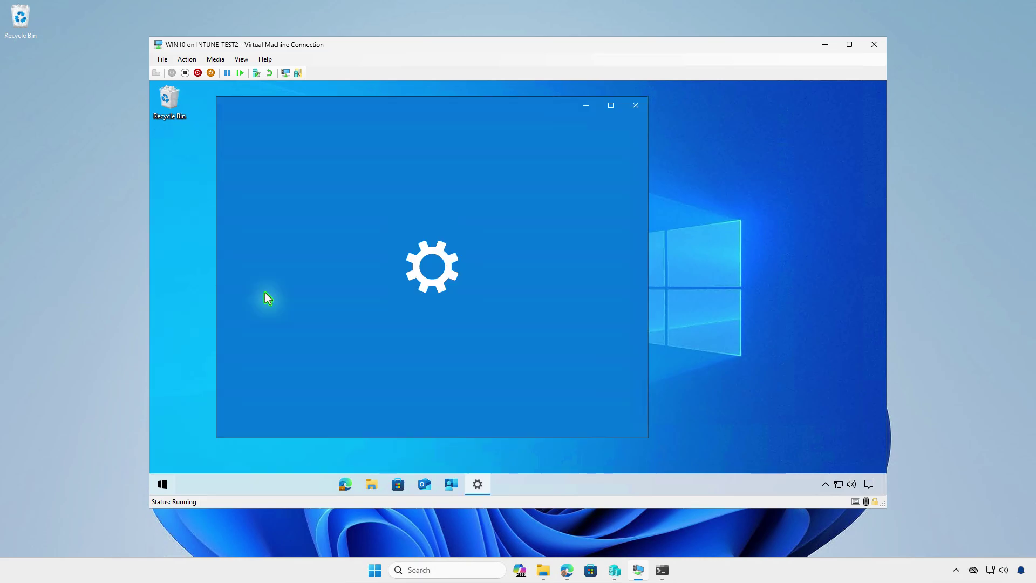
left_click(348, 299)
left_click(540, 260)
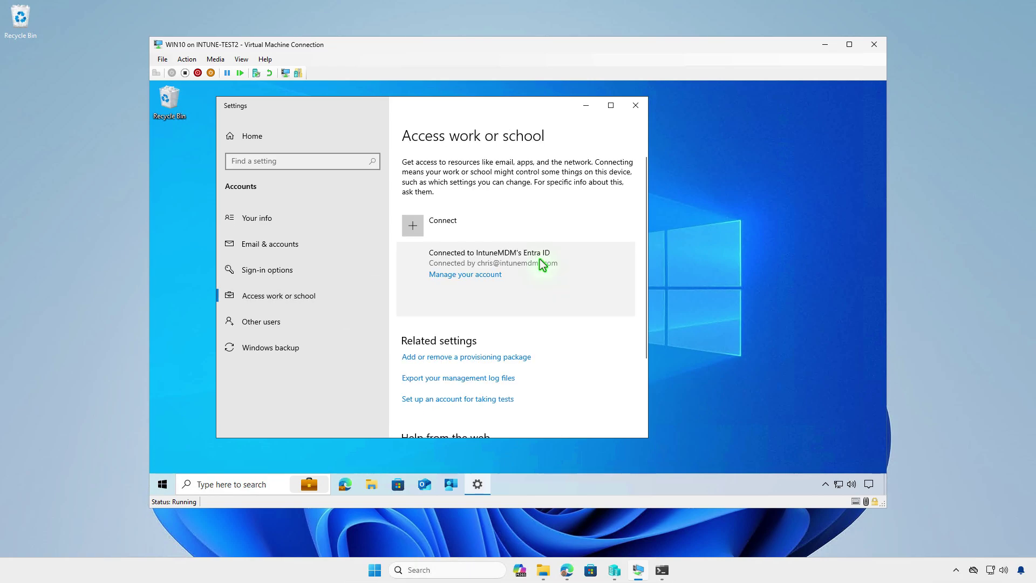
left_click(560, 300)
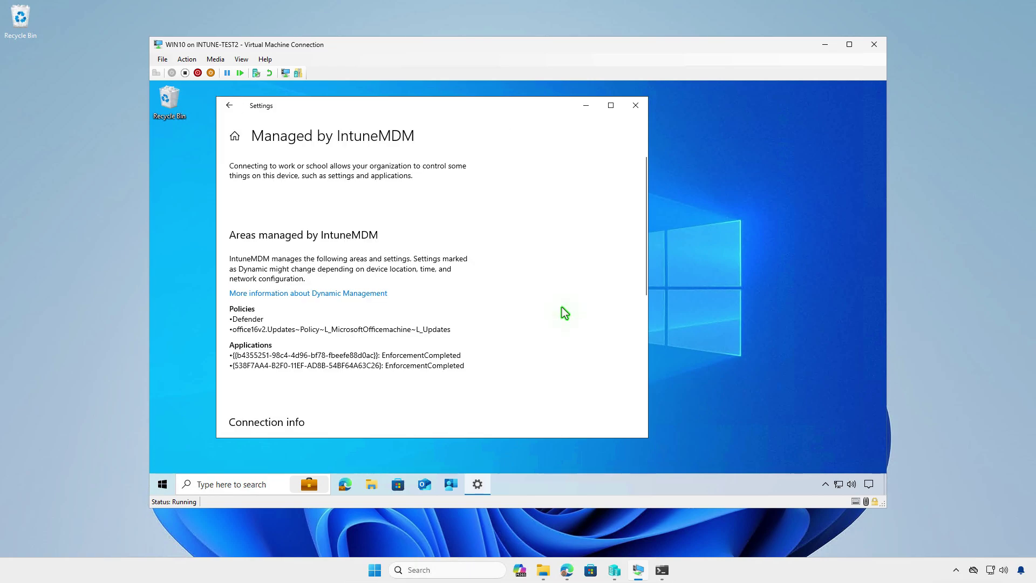
scroll(564, 313, "down", 5)
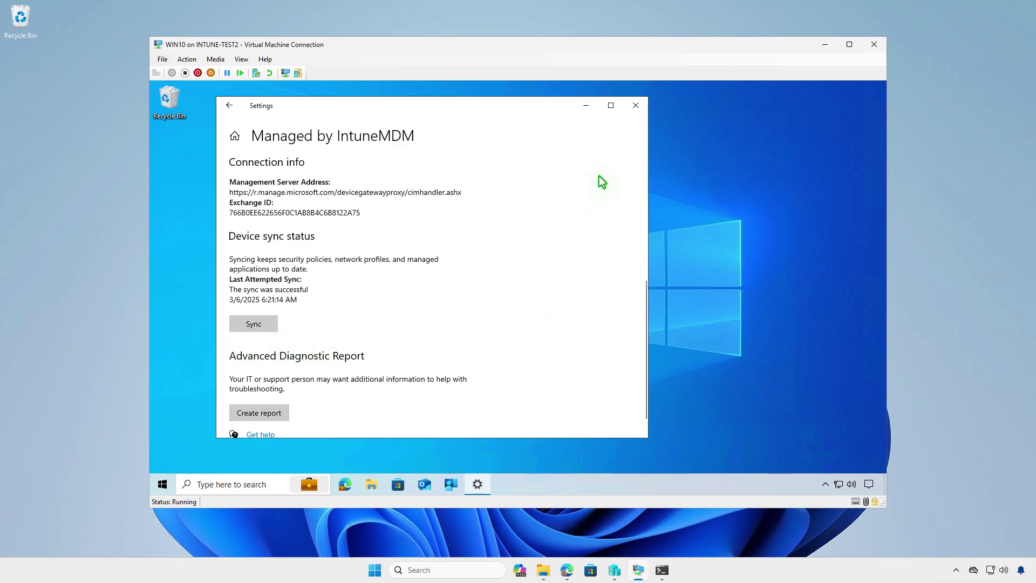
Run a Sync from Company Portal's Settings page on the VM
left_click(587, 106)
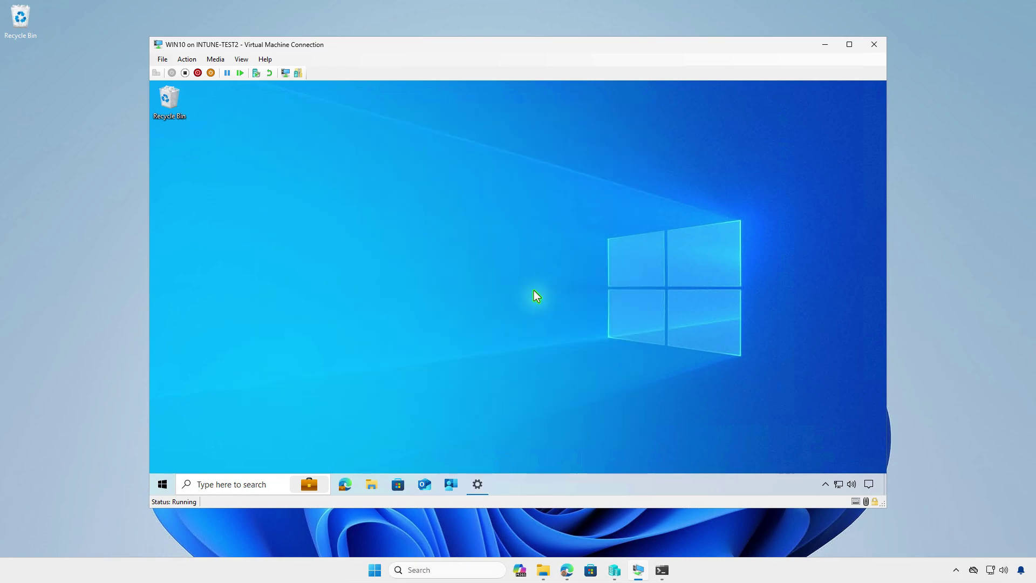
left_click(450, 484)
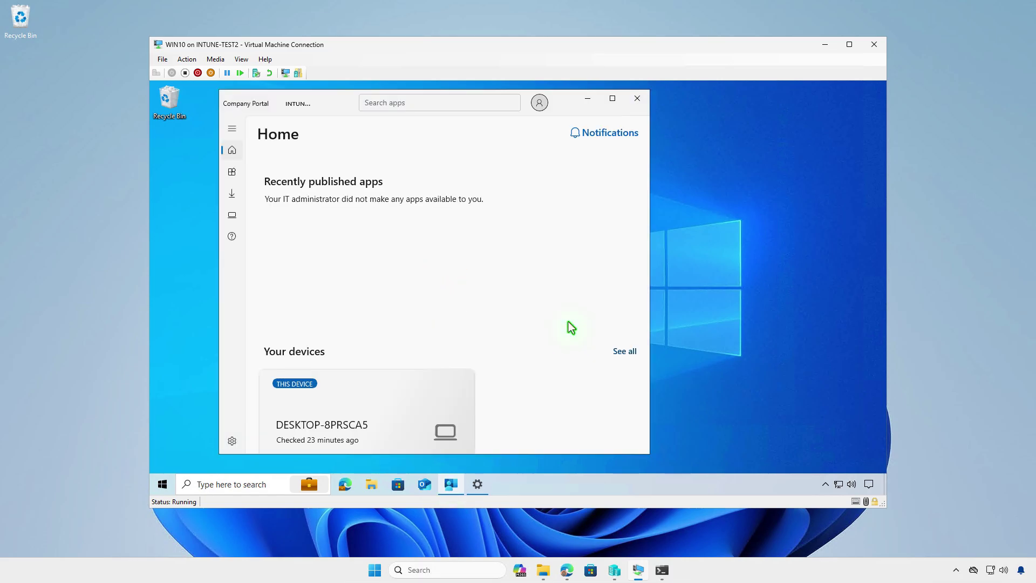
left_click(236, 440)
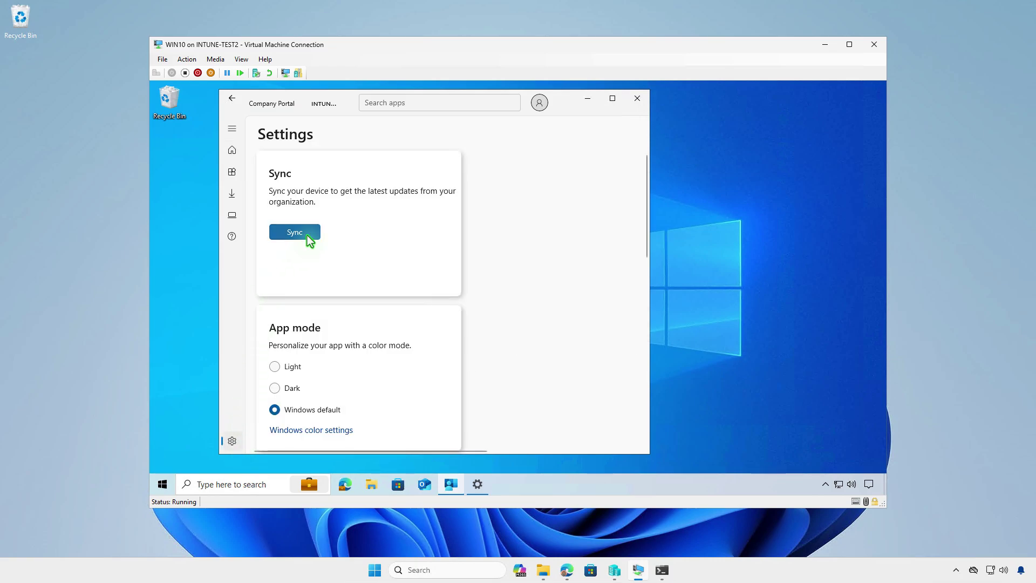
left_click(307, 235)
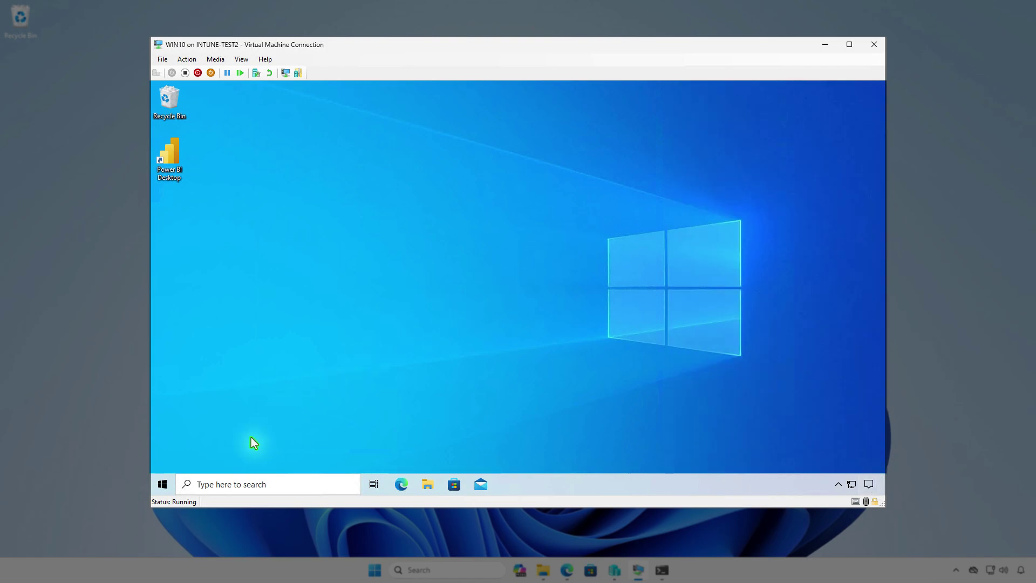
Filter the VM's Apps & features list by 'powe' to confirm Microsoft PowerBI Desktop (x64) is installed
right_click(163, 484)
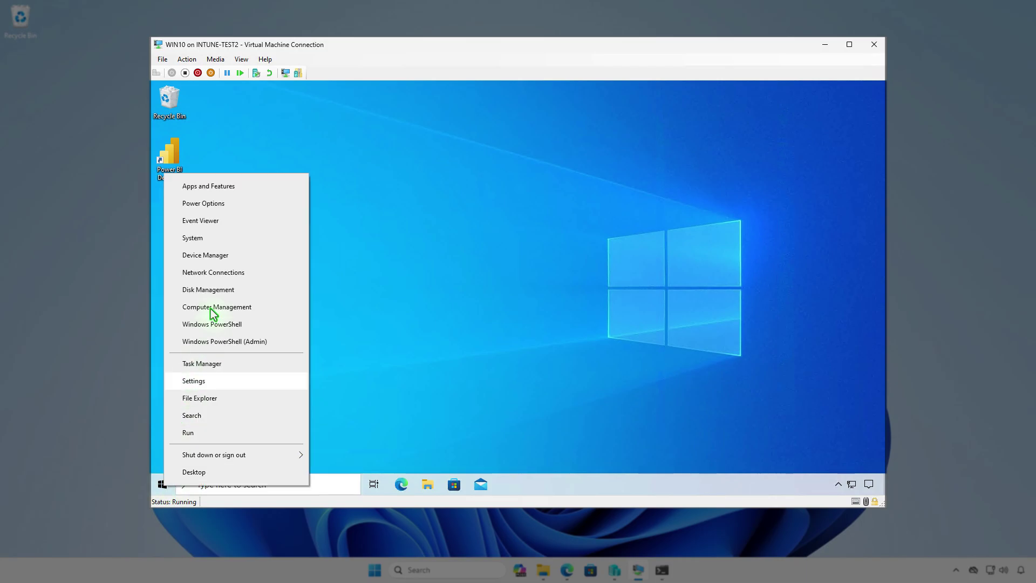
left_click(231, 192)
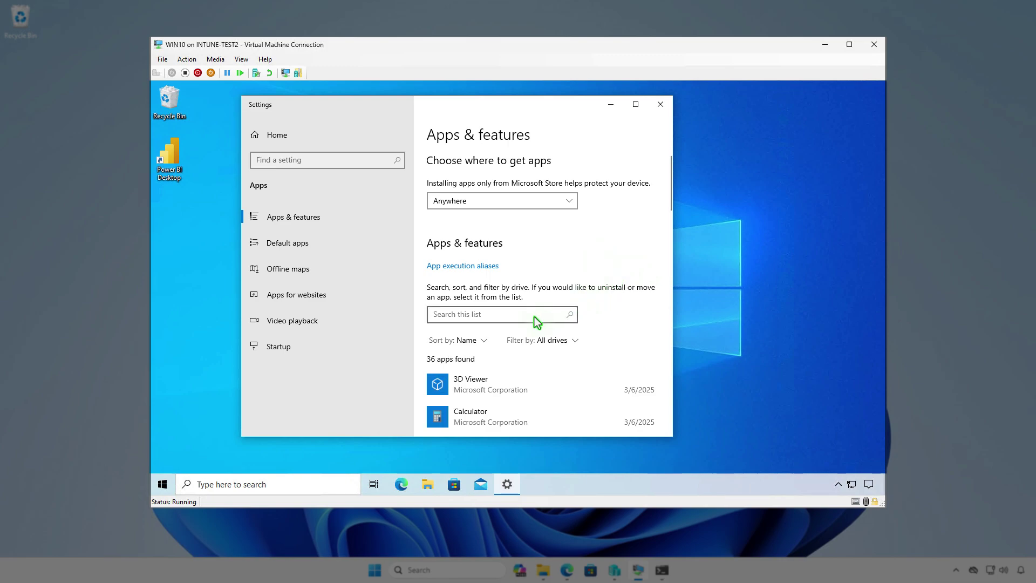
left_click(534, 315)
type("powe")
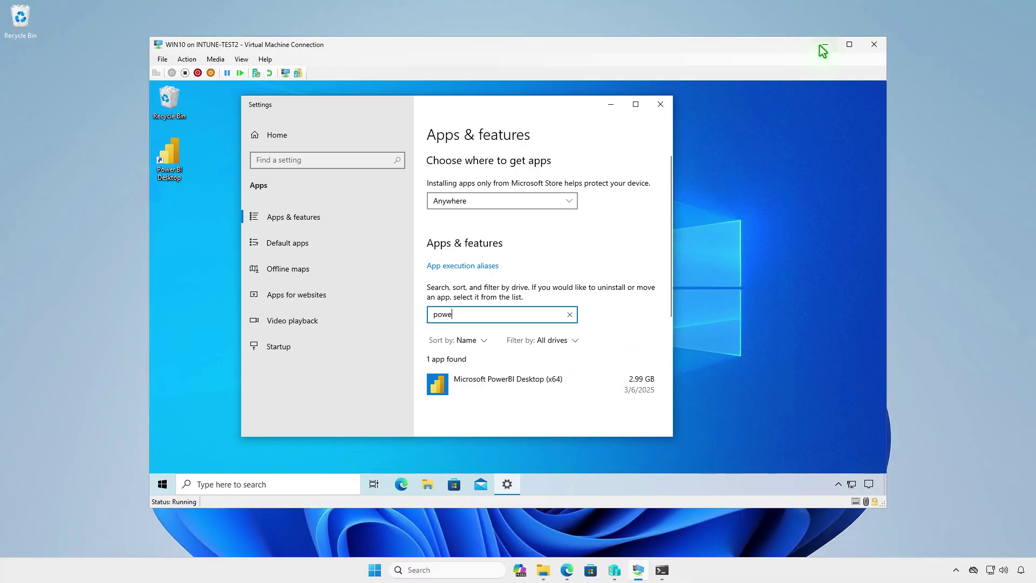
Minimize the VM window, bring Edge back and reload the Intune portal
left_click(820, 46)
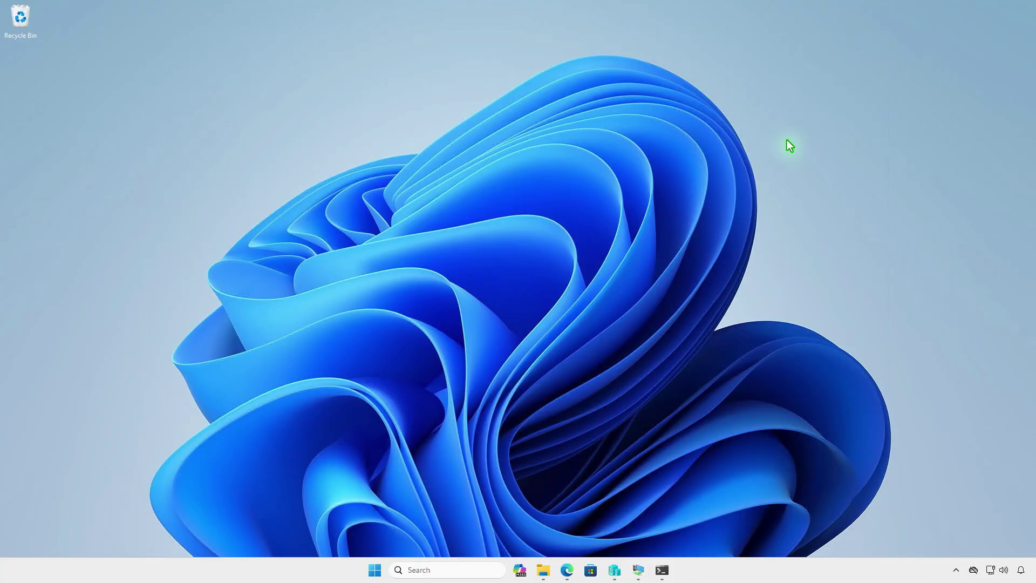
left_click(567, 569)
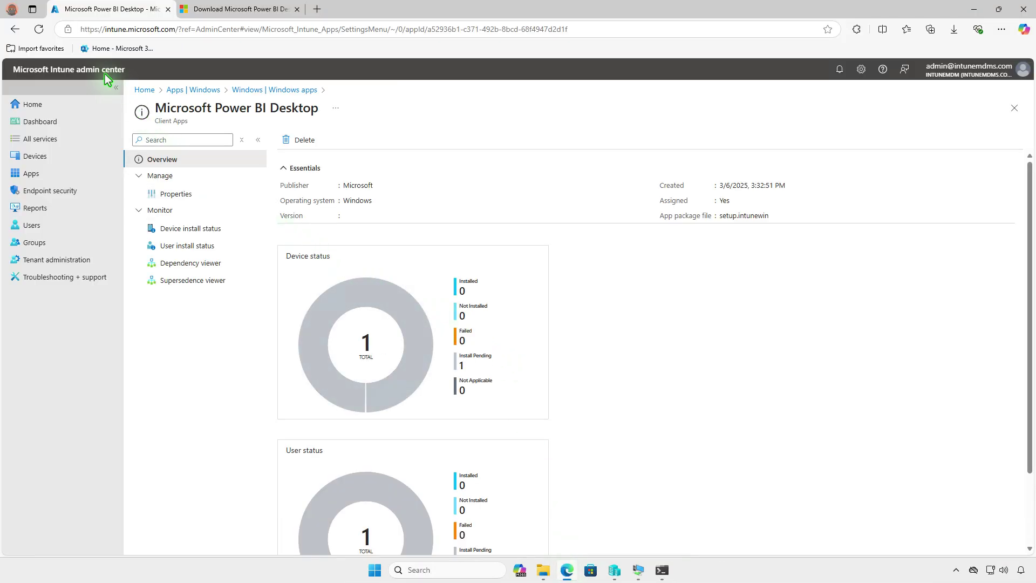
left_click(39, 29)
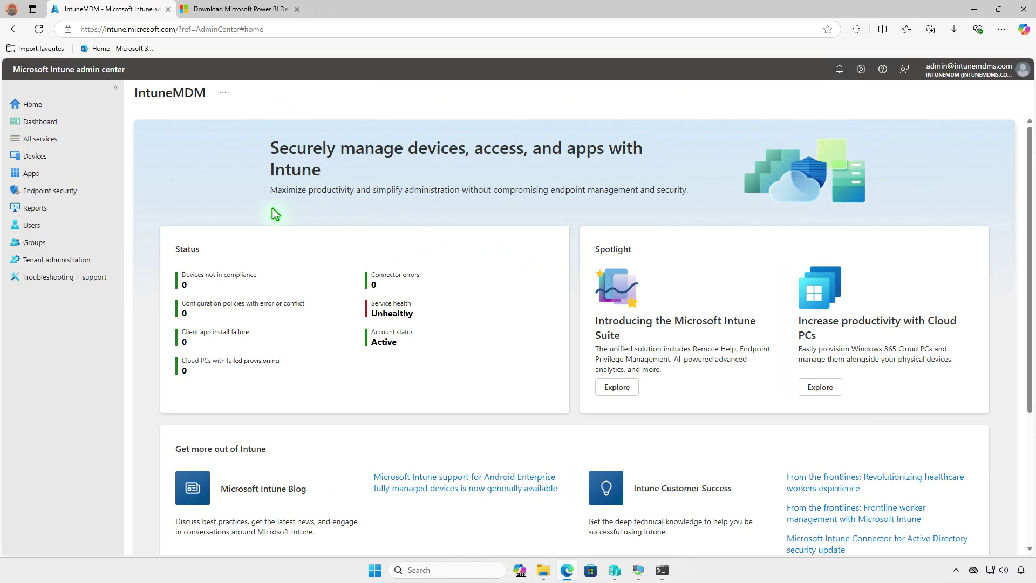
Edit the assignments in Microsoft Power BI Desktop's Properties under Apps > Windows
left_click(97, 174)
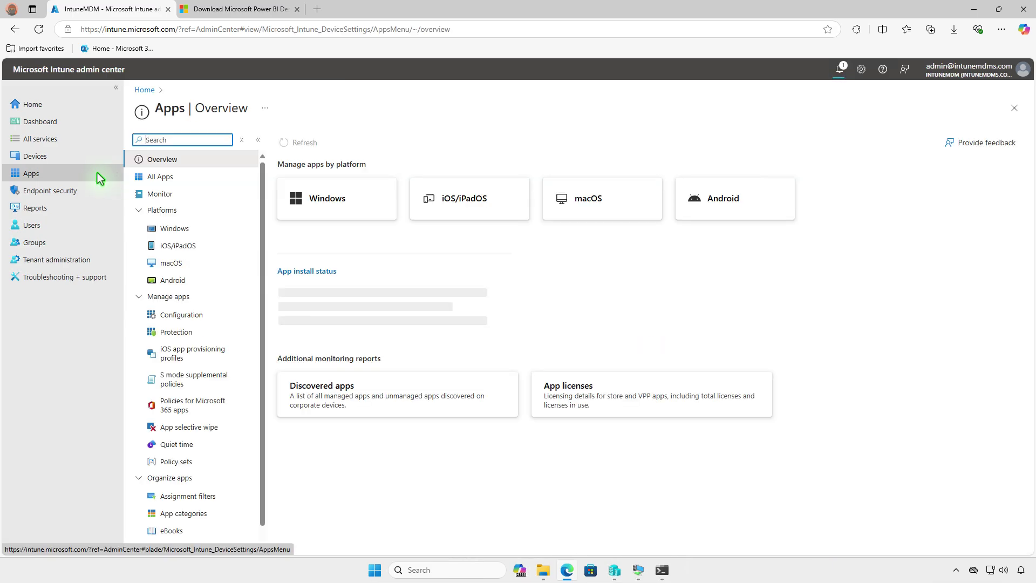
left_click(216, 229)
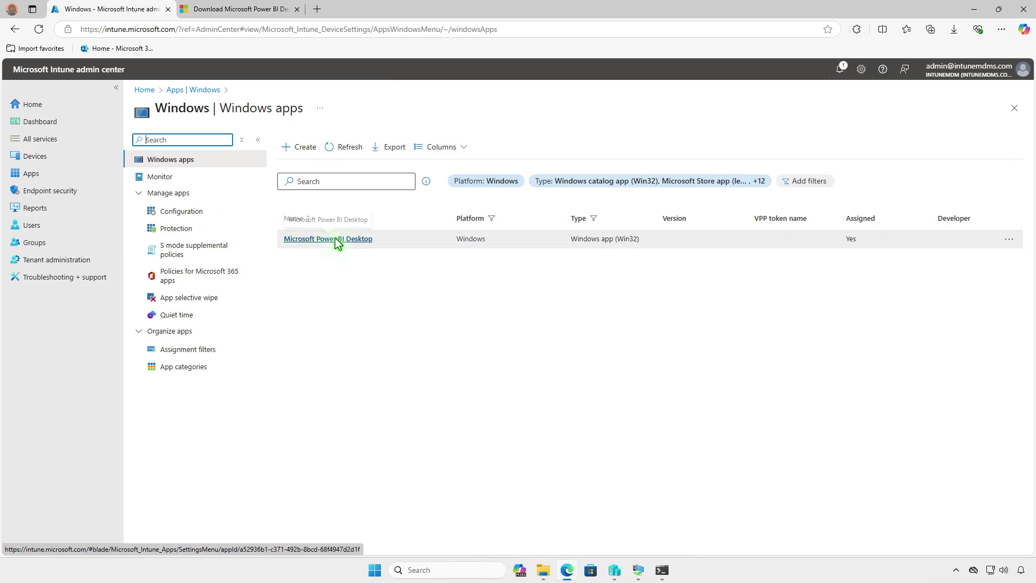
left_click(336, 239)
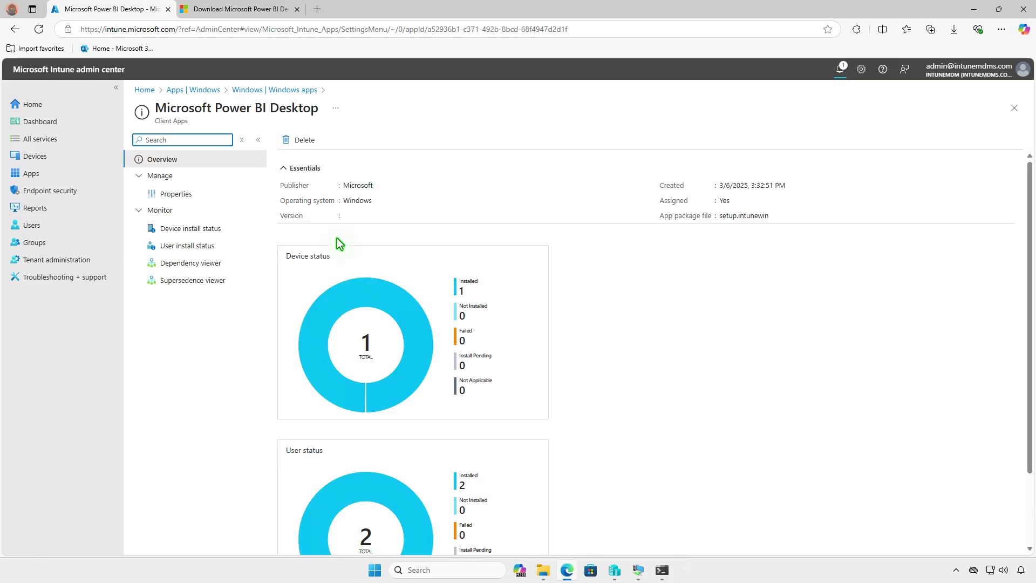
left_click(233, 200)
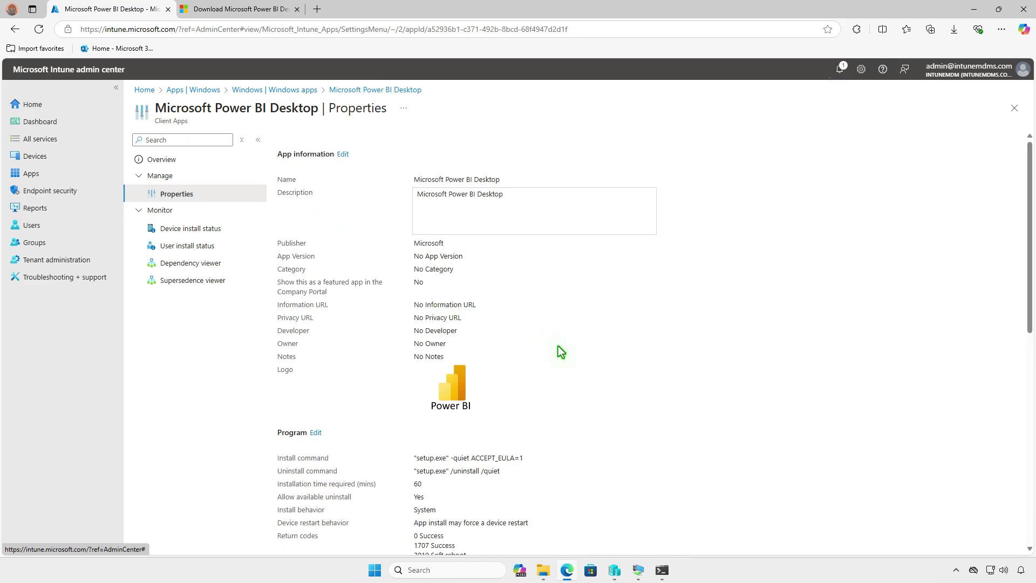
scroll(561, 352, "down", 5)
scroll(561, 352, "down", 4)
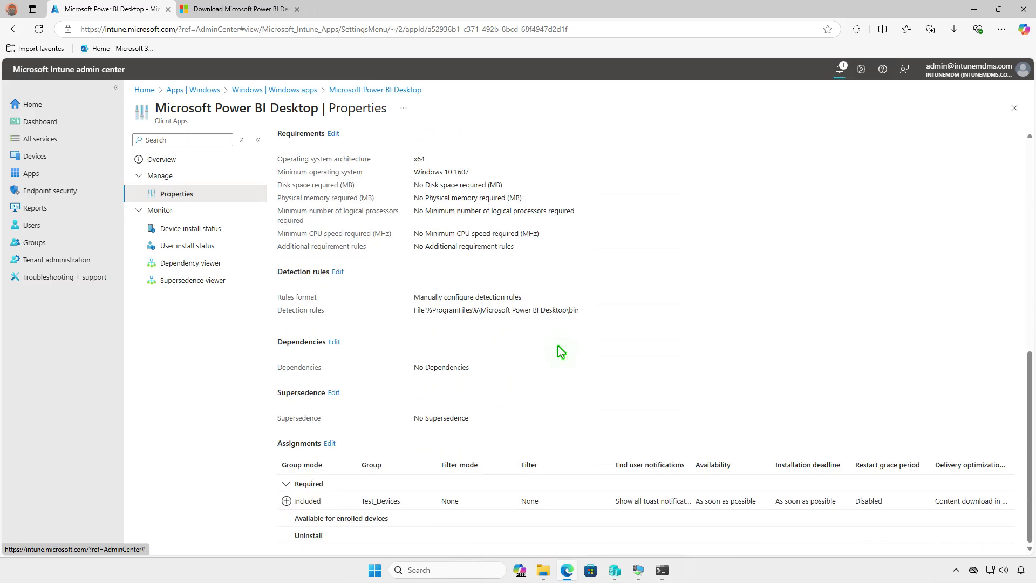
left_click(329, 444)
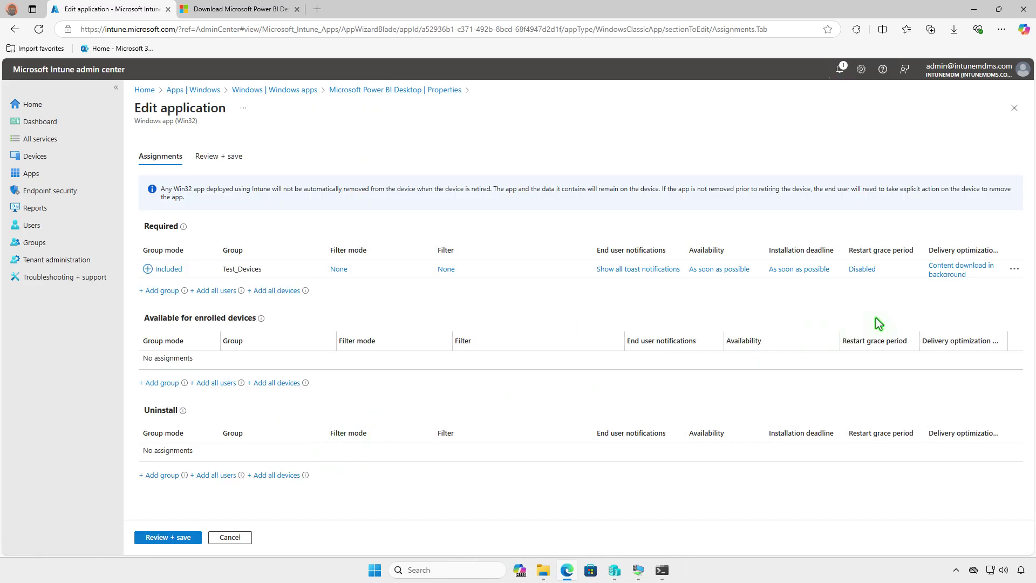
Replace the Required Test_Devices assignment with an Uninstall assignment for Test_Devices and save
left_click(1012, 269)
left_click(996, 277)
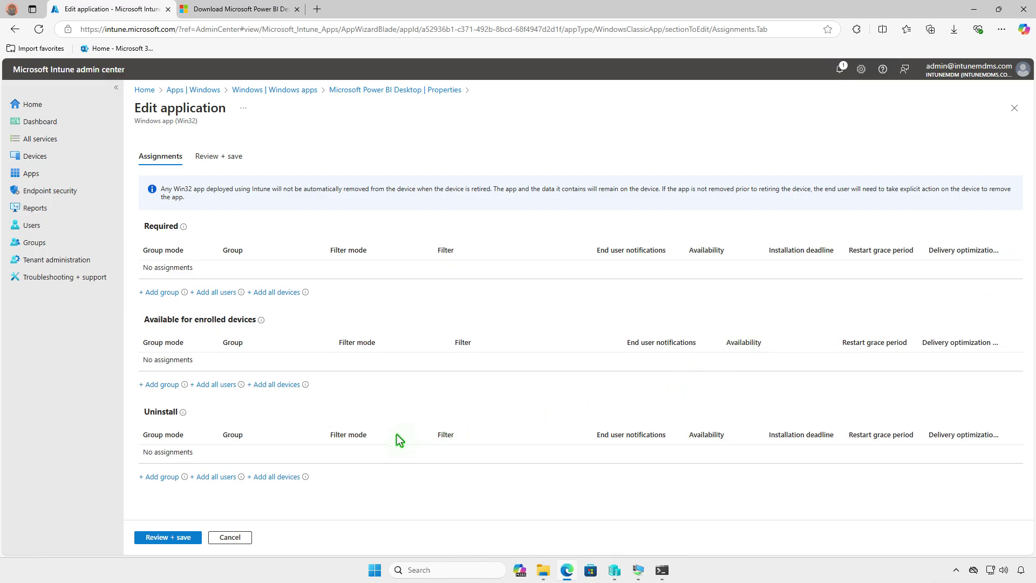
left_click(166, 477)
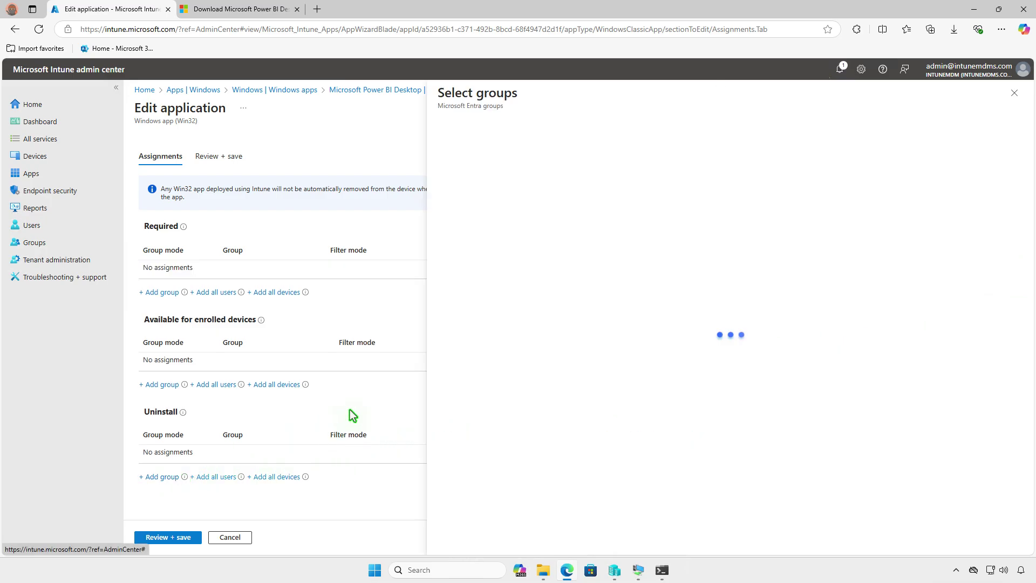
left_click(451, 314)
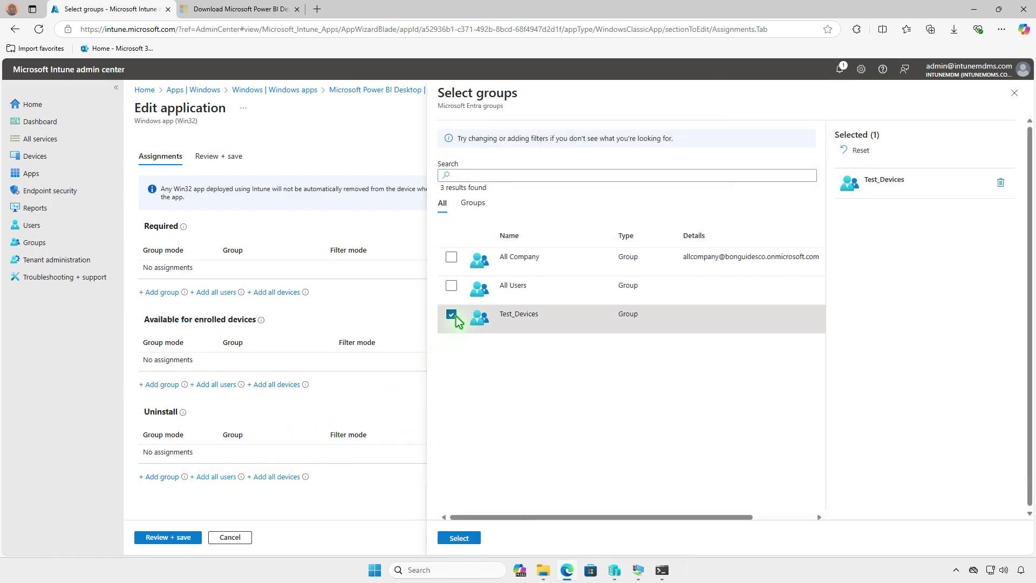
left_click(458, 538)
left_click(178, 538)
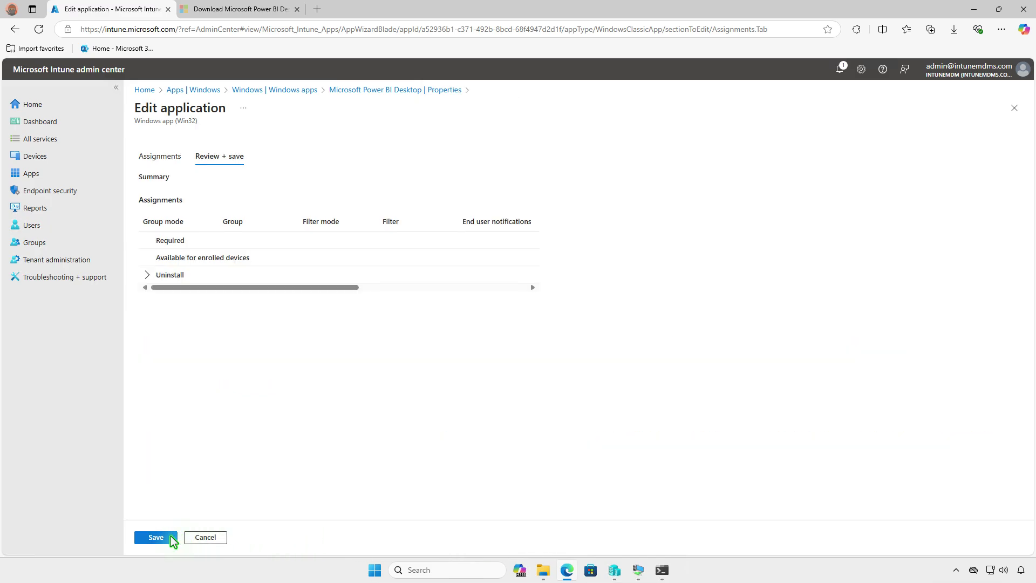
left_click(167, 537)
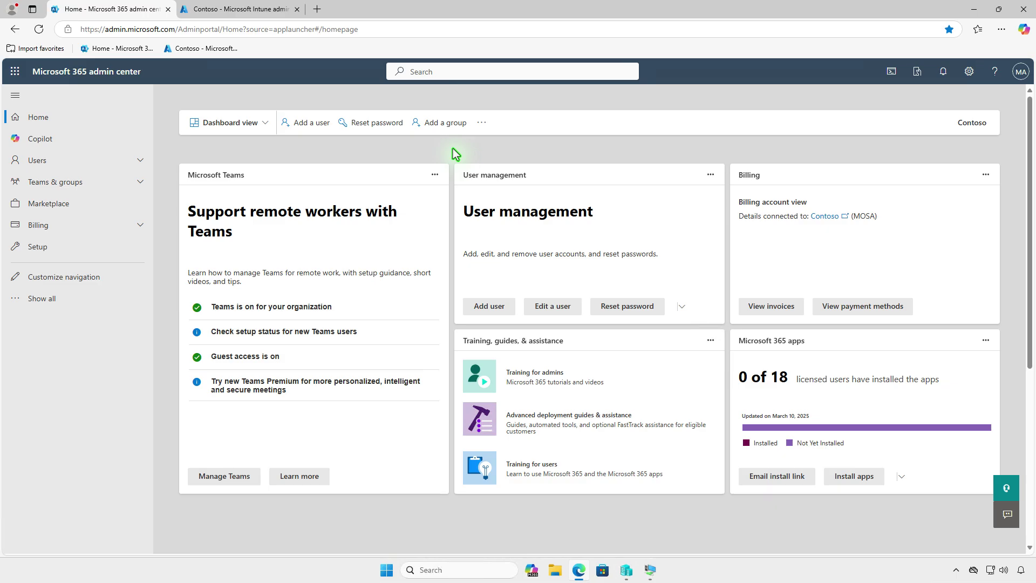
View the Microsoft Intune Suite license details under Billing > Licenses, with 2 of 250 assigned
left_click(119, 228)
left_click(102, 263)
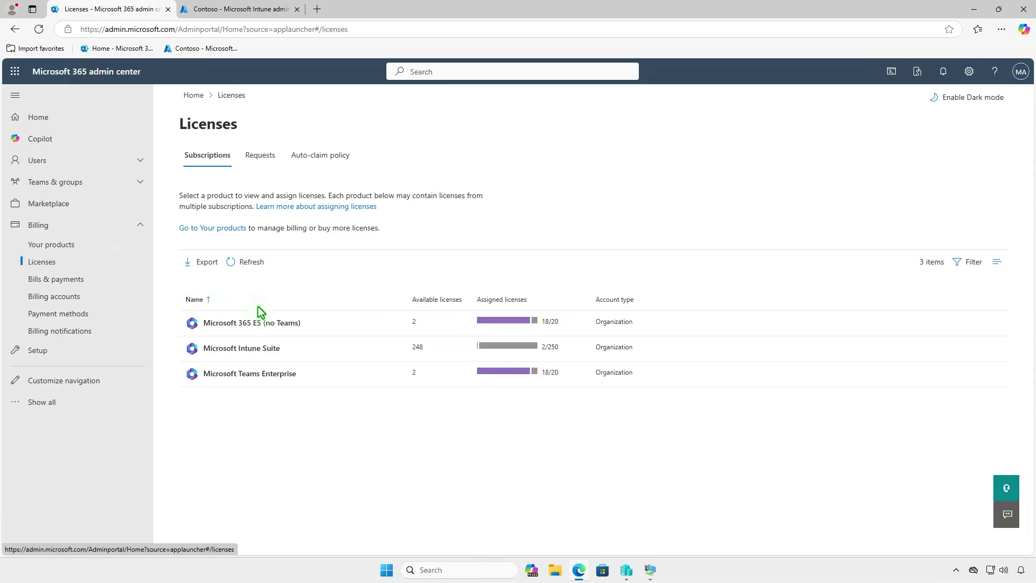
left_click(347, 347)
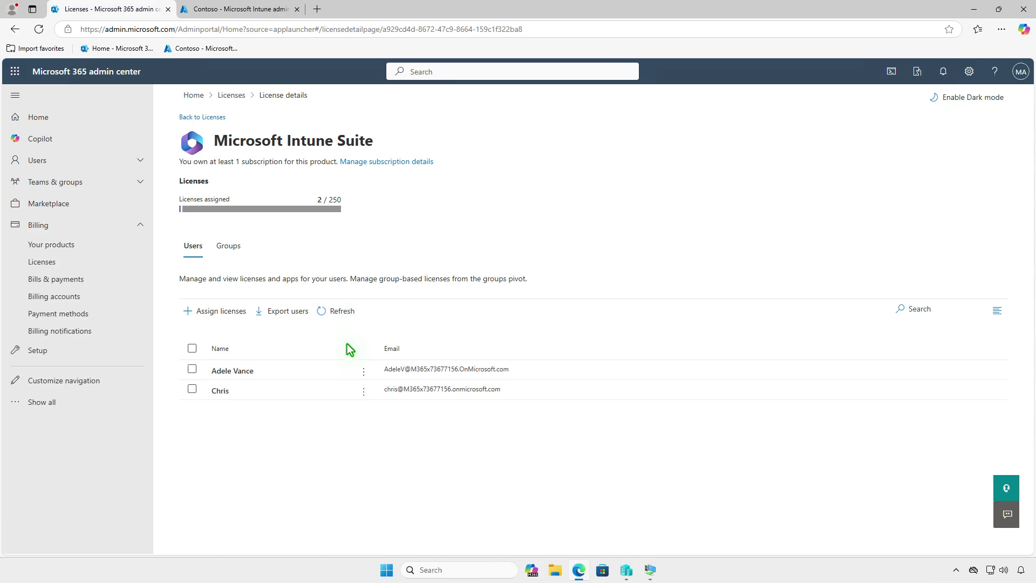
Add a new Windows app of type Enterprise App Catalog app
left_click(241, 8)
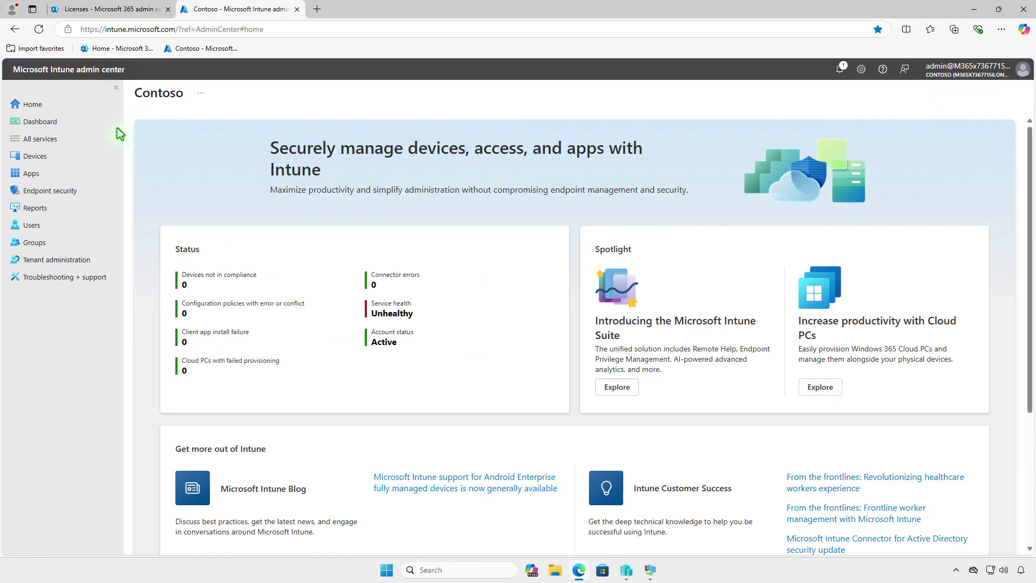
left_click(56, 172)
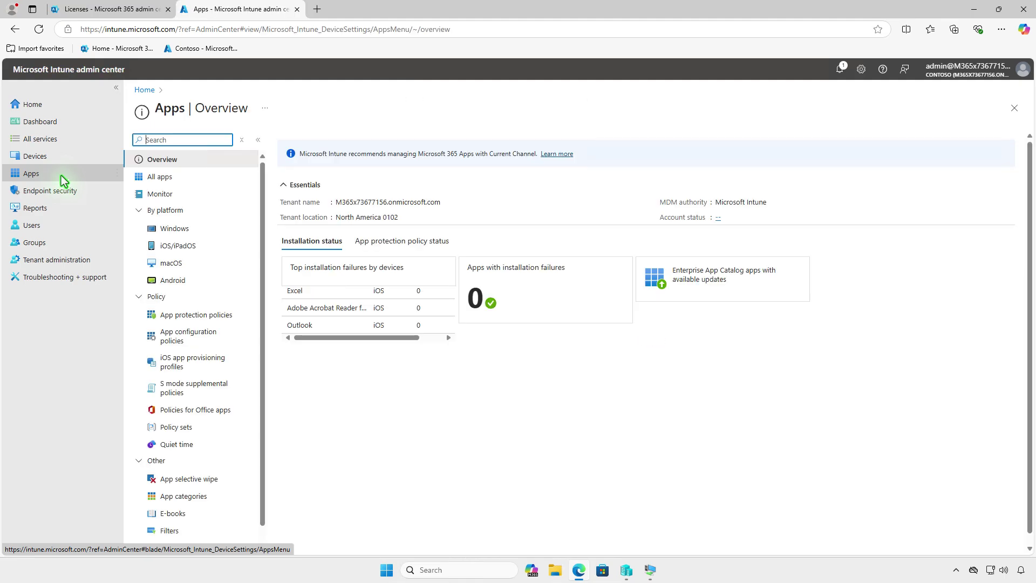
left_click(199, 231)
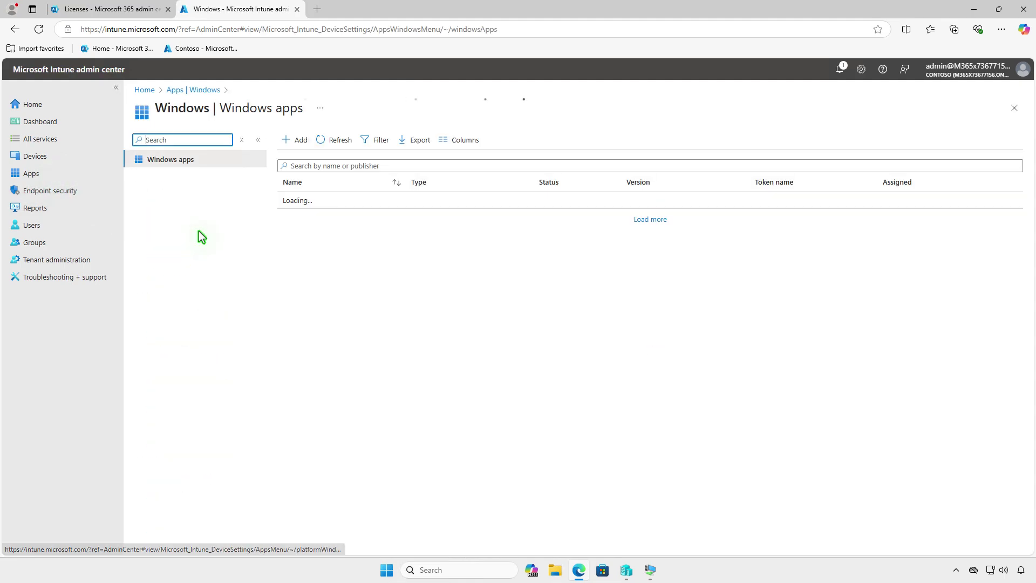
left_click(292, 145)
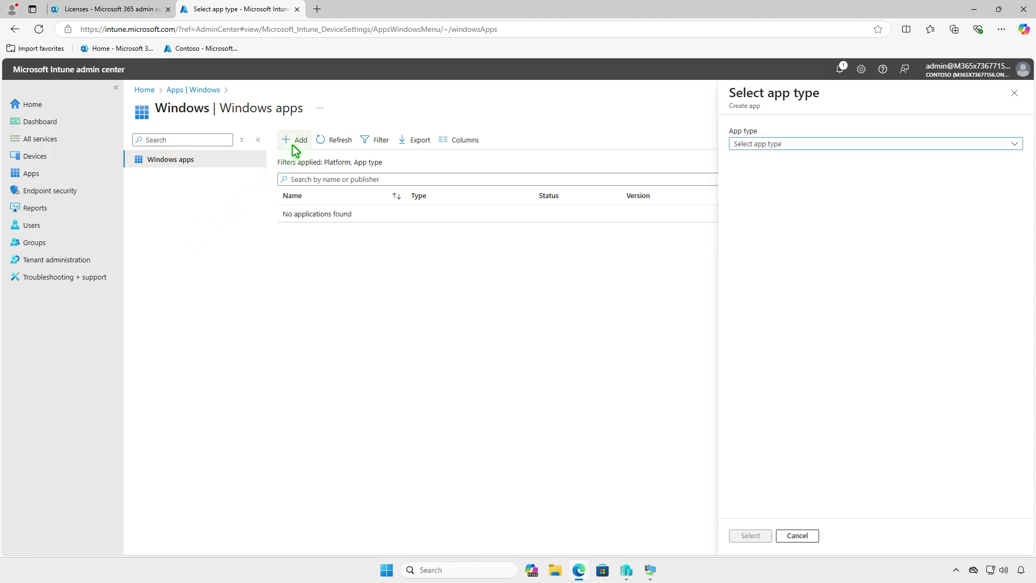
left_click(833, 145)
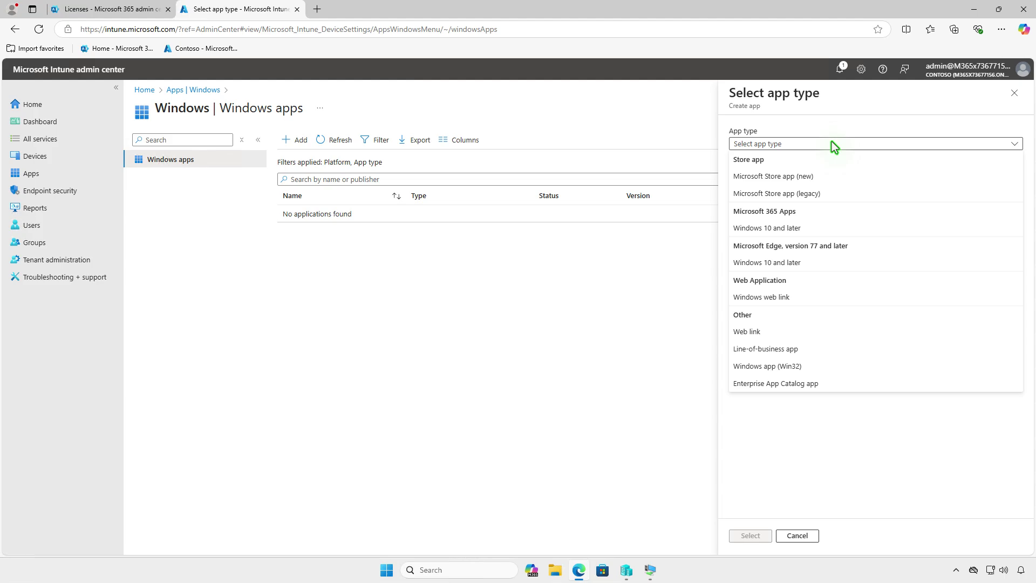
left_click(834, 384)
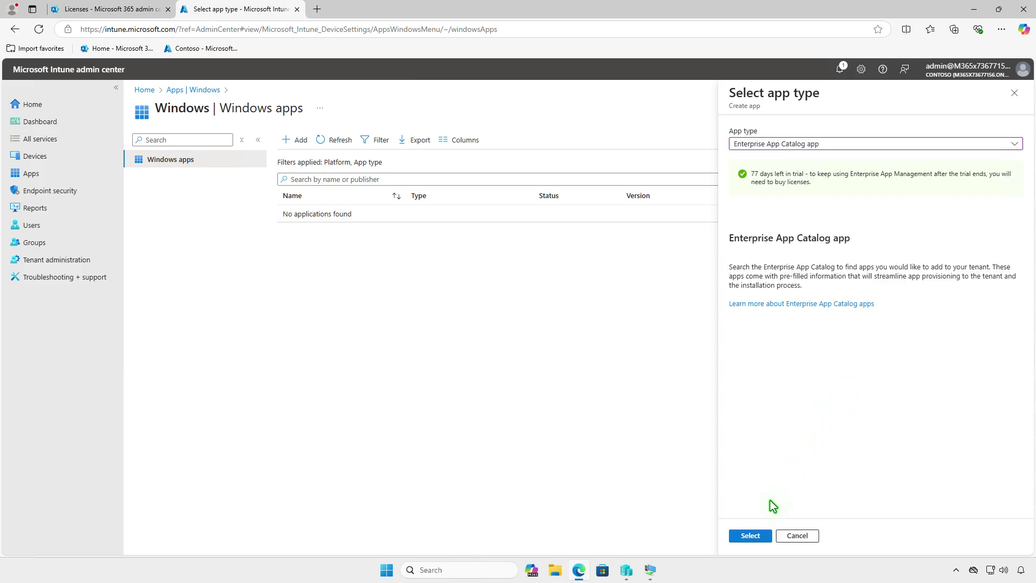
left_click(758, 536)
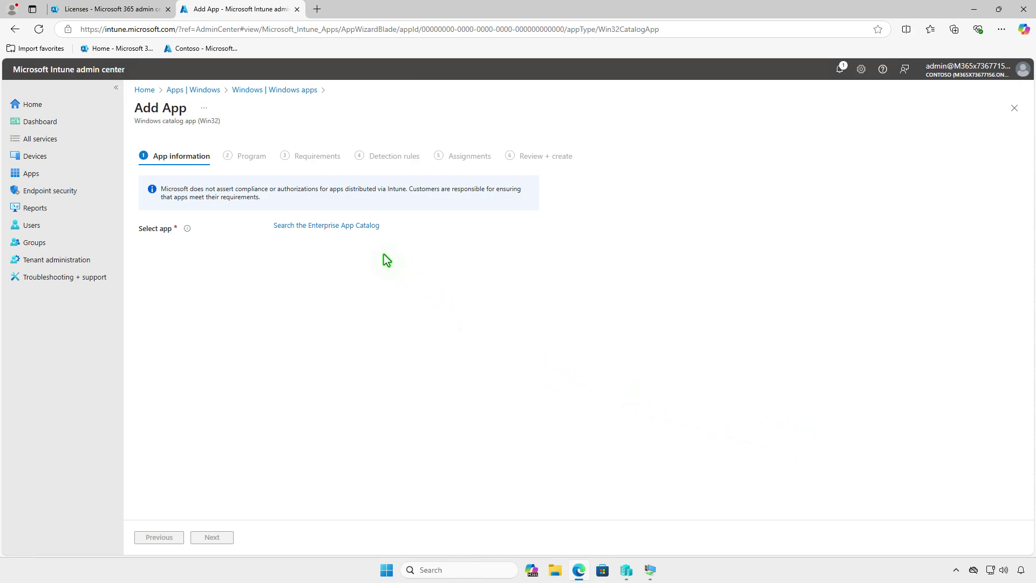
Search the catalog for 'power' and choose the x64 Microsoft Power BI Desktop package
left_click(371, 230)
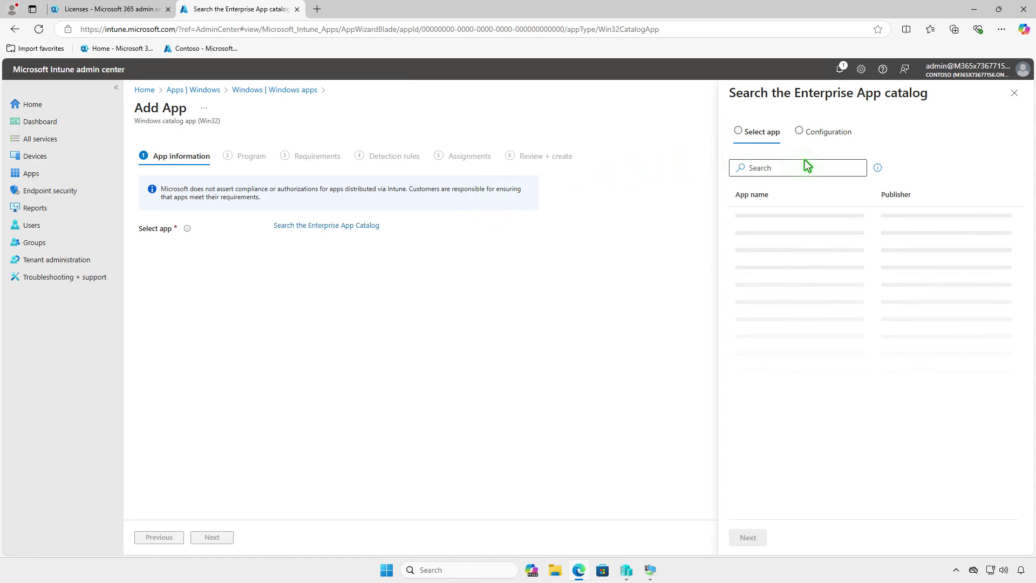
left_click(817, 169)
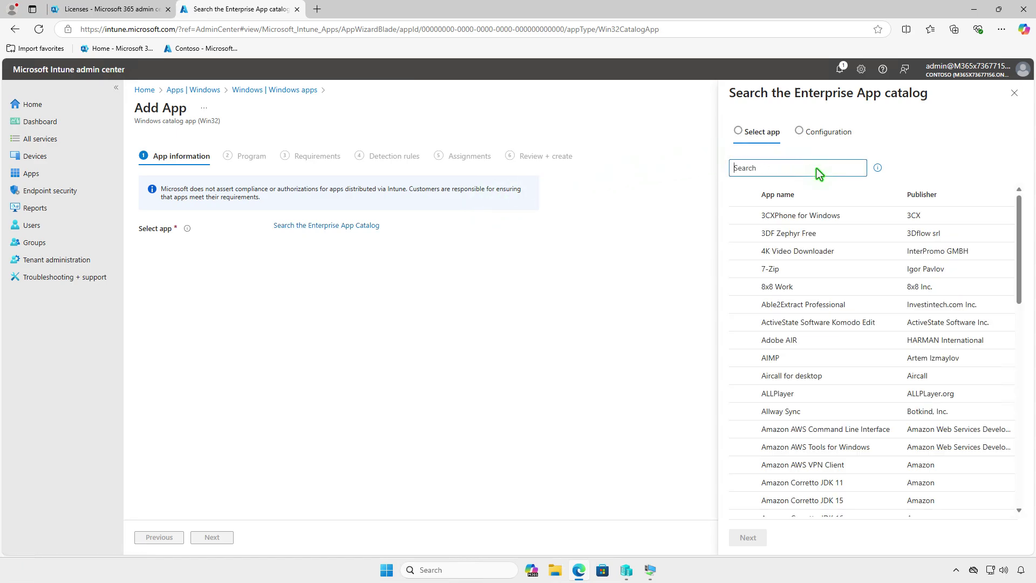
type("power")
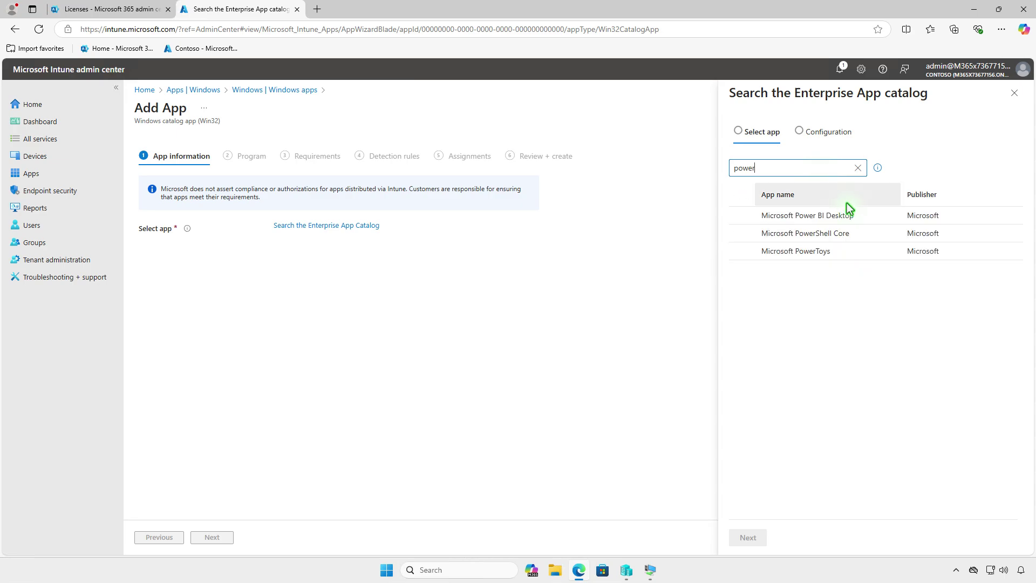
left_click(866, 217)
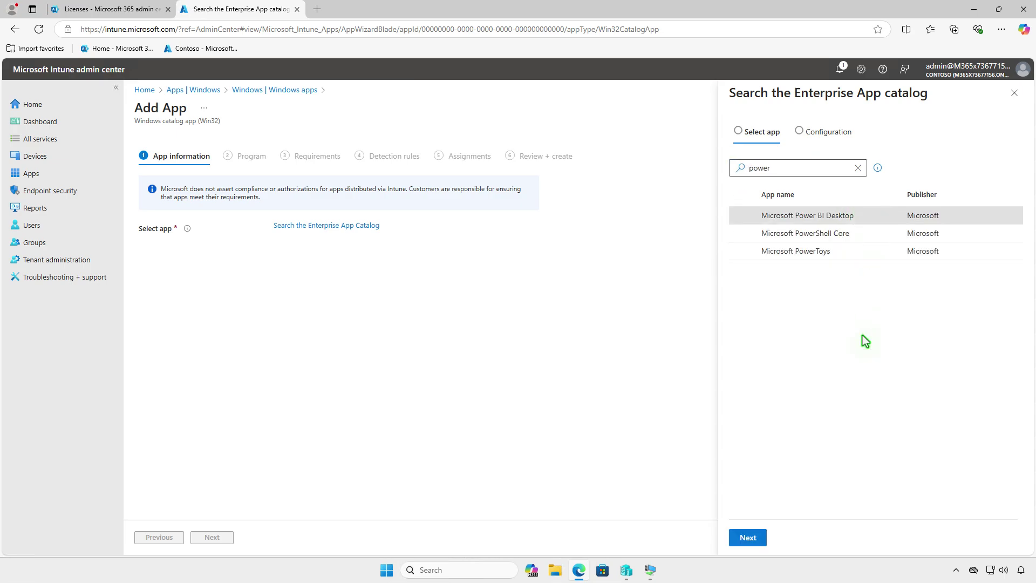
left_click(763, 537)
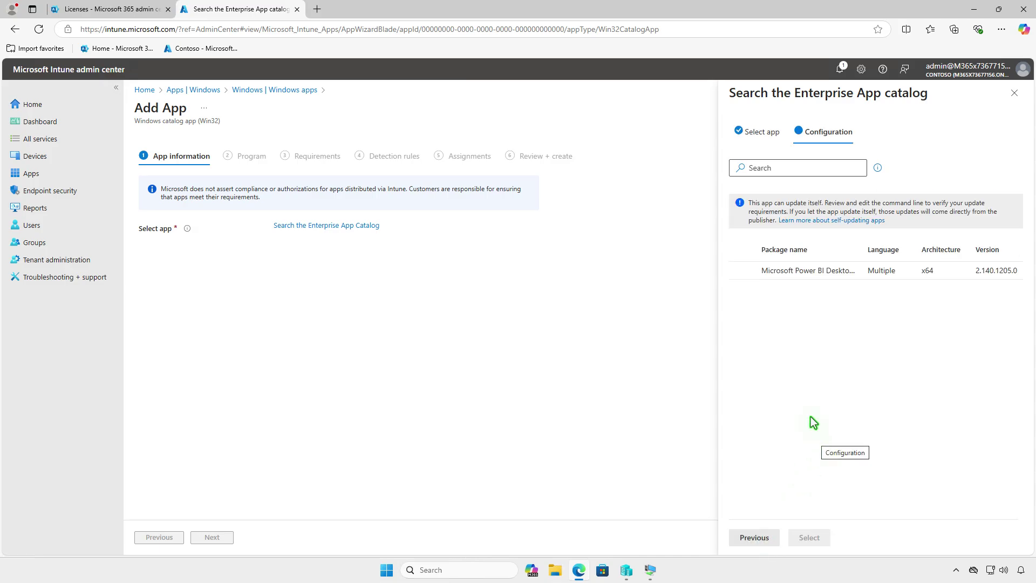
left_click(807, 276)
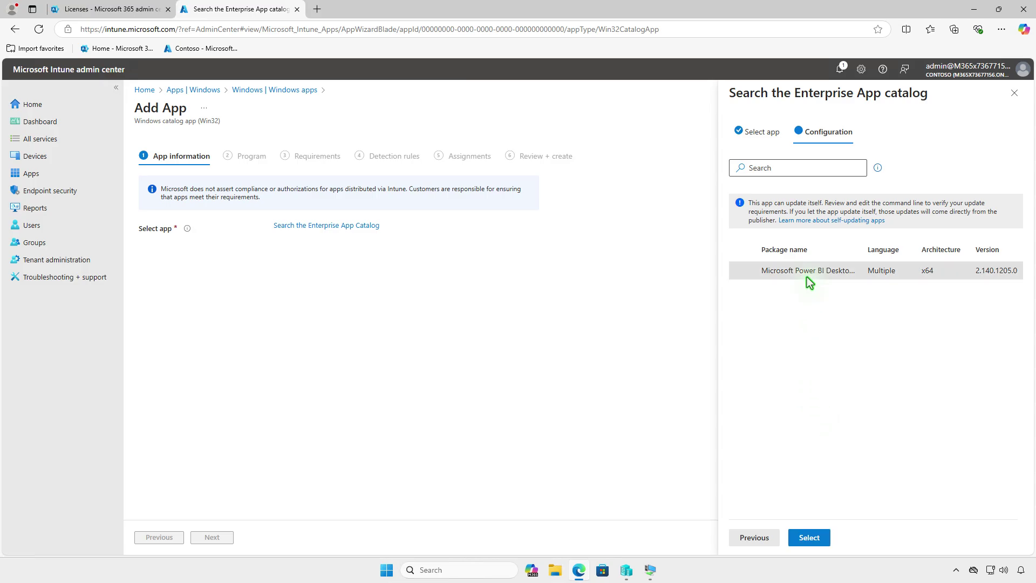
left_click(819, 531)
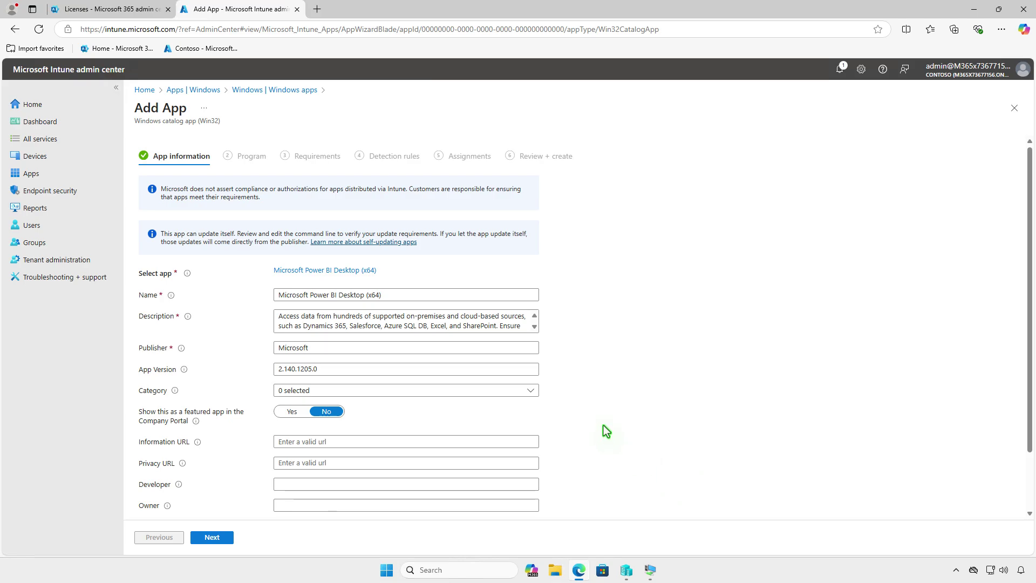
Review the prefilled Power BI Desktop app information and continue to the Program settings
scroll(604, 425, "down", 3)
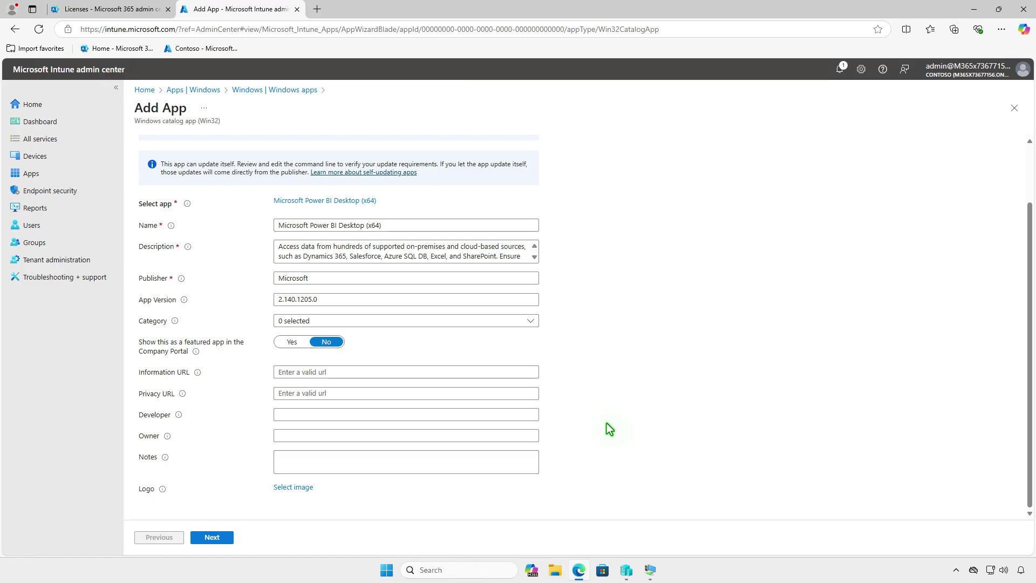
left_click(226, 537)
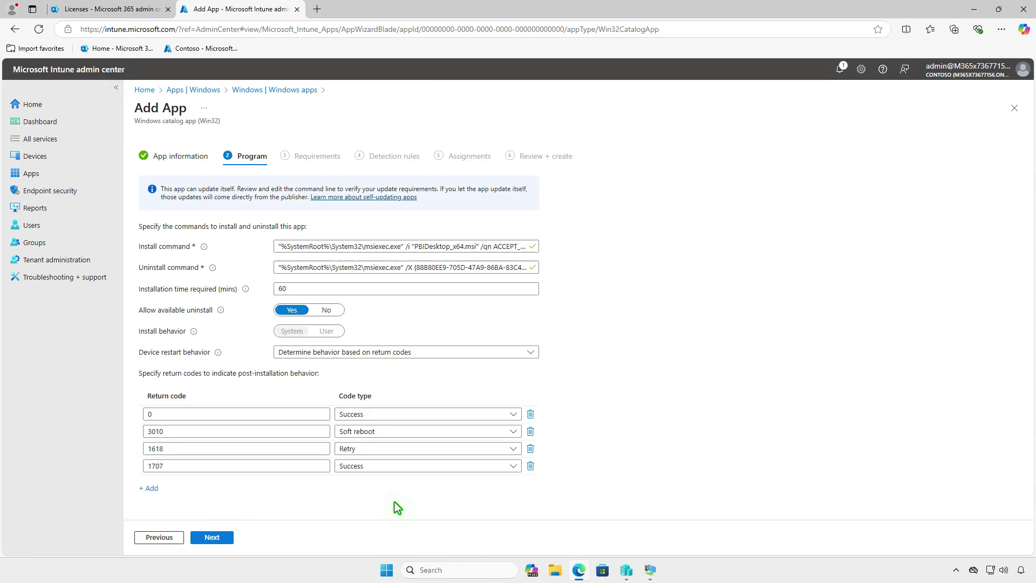
Keep the prefilled msiexec install/uninstall commands and default return codes, then continue
left_click(227, 539)
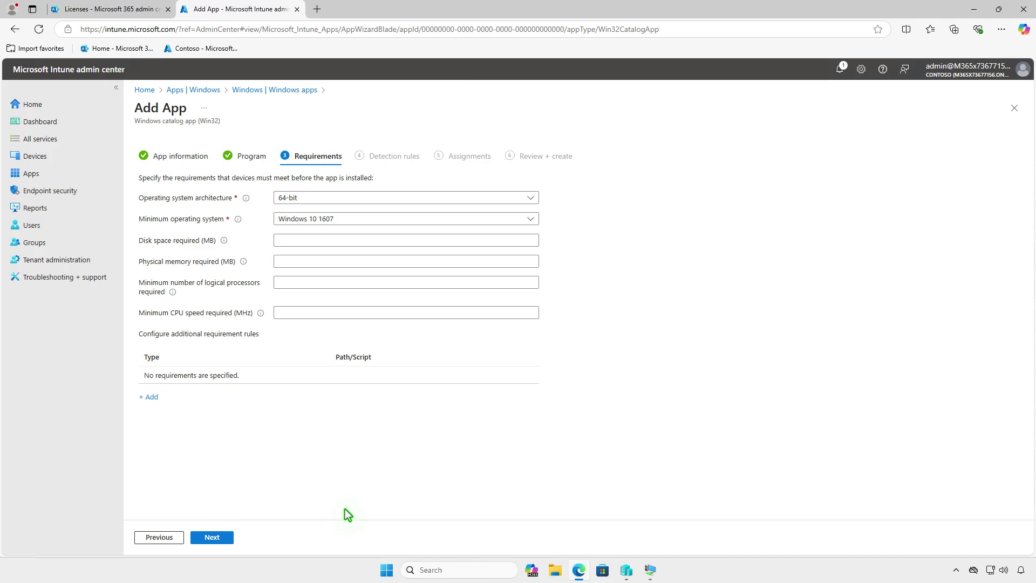
Accept default requirements and detection rules, and assign Test_Devices as a Required group
left_click(228, 535)
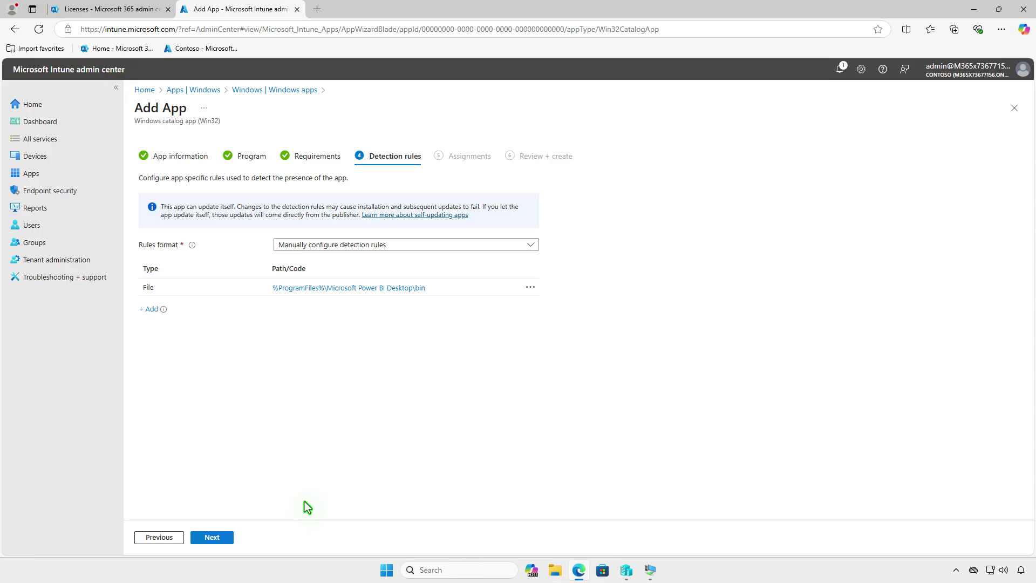
left_click(227, 536)
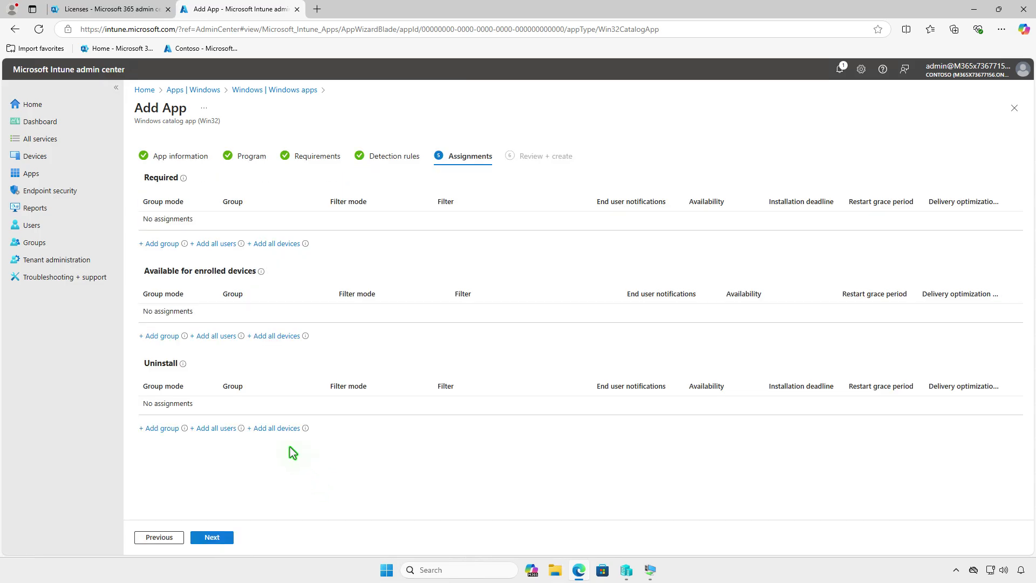
left_click(162, 245)
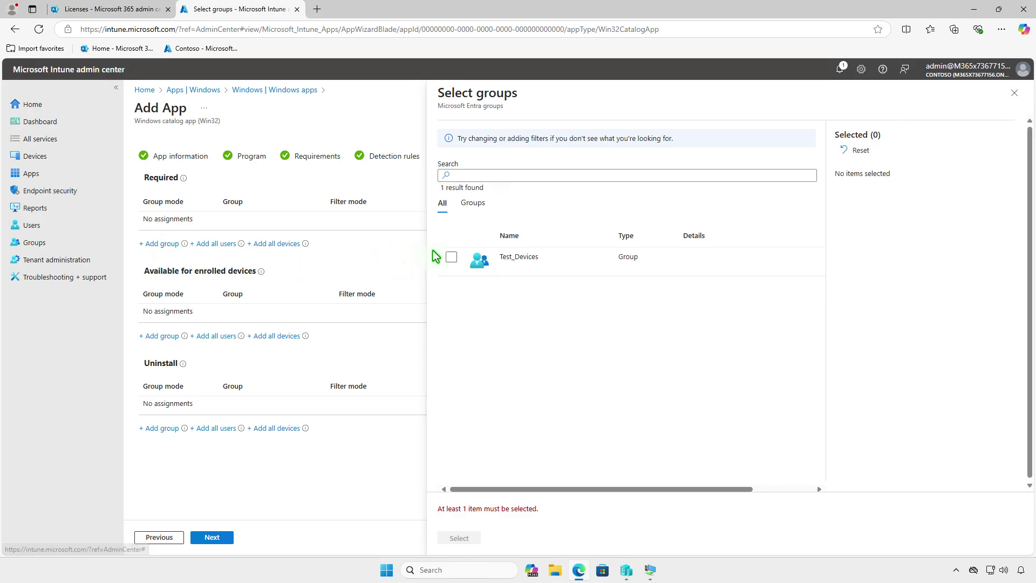
left_click(452, 257)
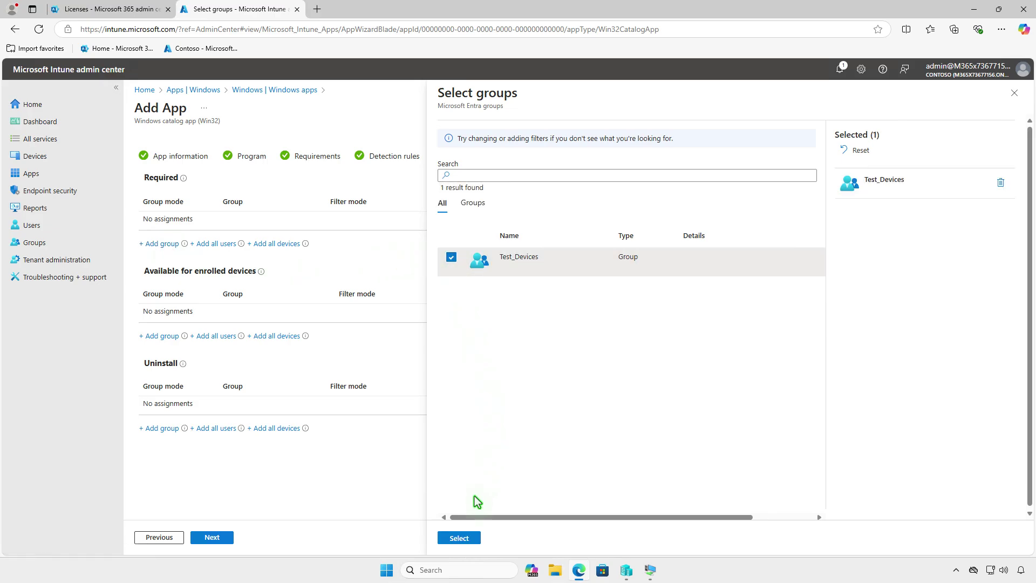
left_click(463, 538)
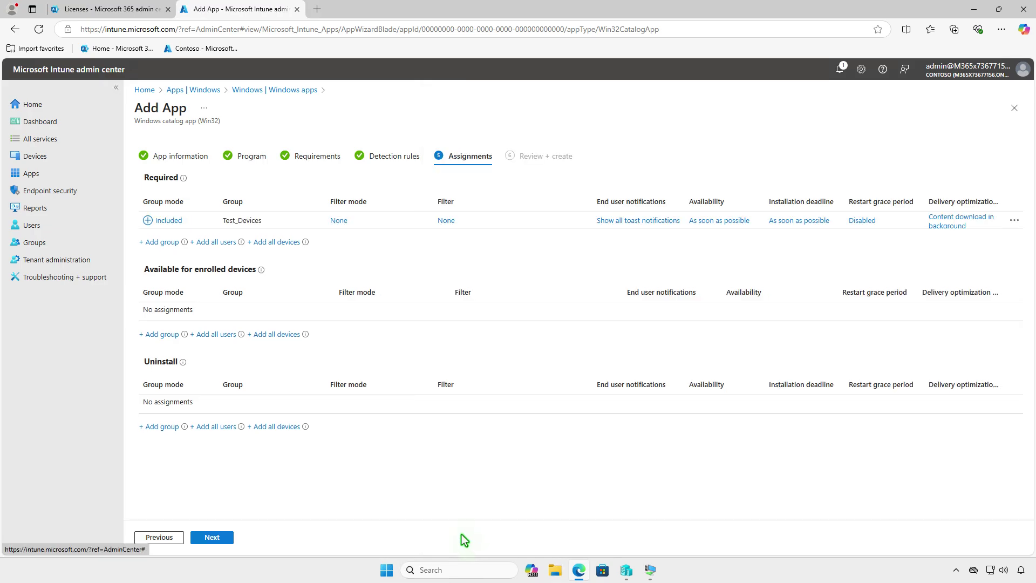
left_click(229, 537)
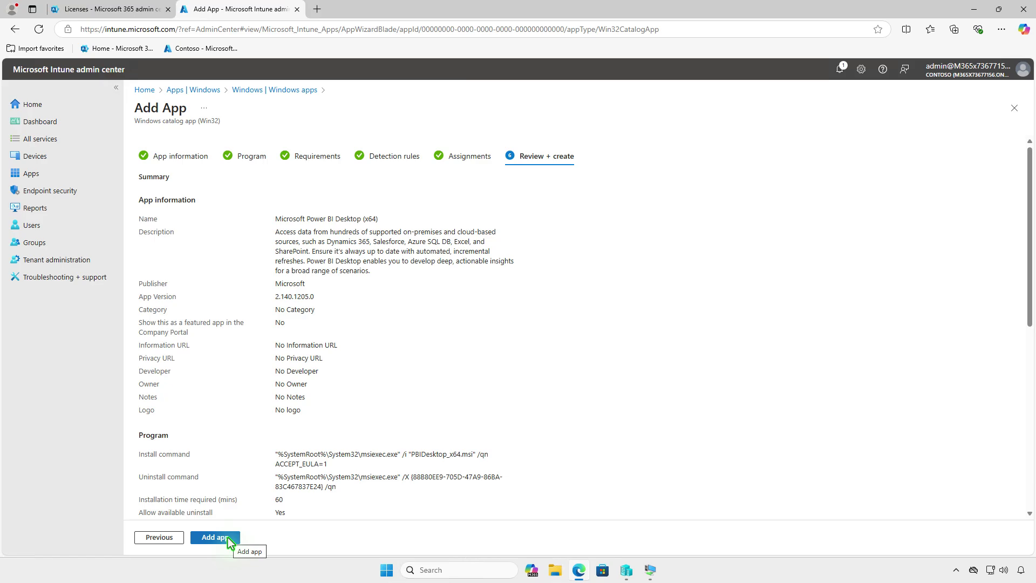
Add the Power BI Desktop (x64) catalog app and return to the admin home page
left_click(228, 537)
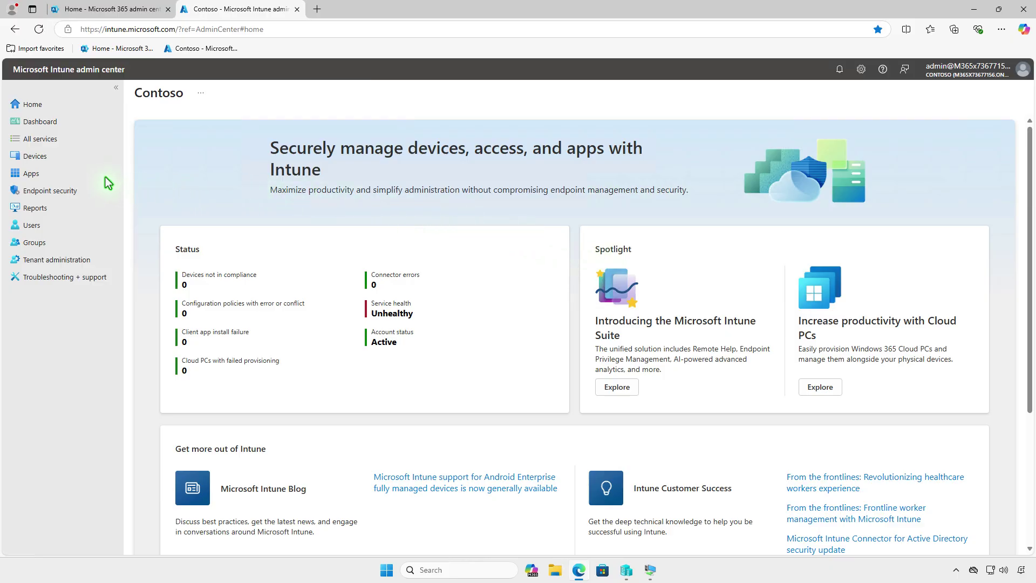
Start adding a new Windows app of type Microsoft Store app (new)
left_click(101, 174)
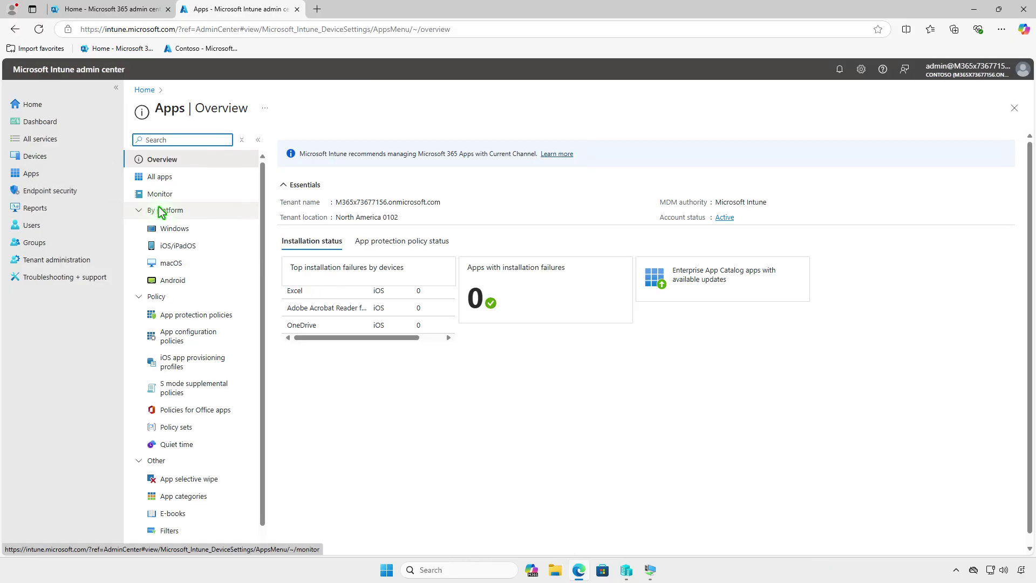
left_click(208, 230)
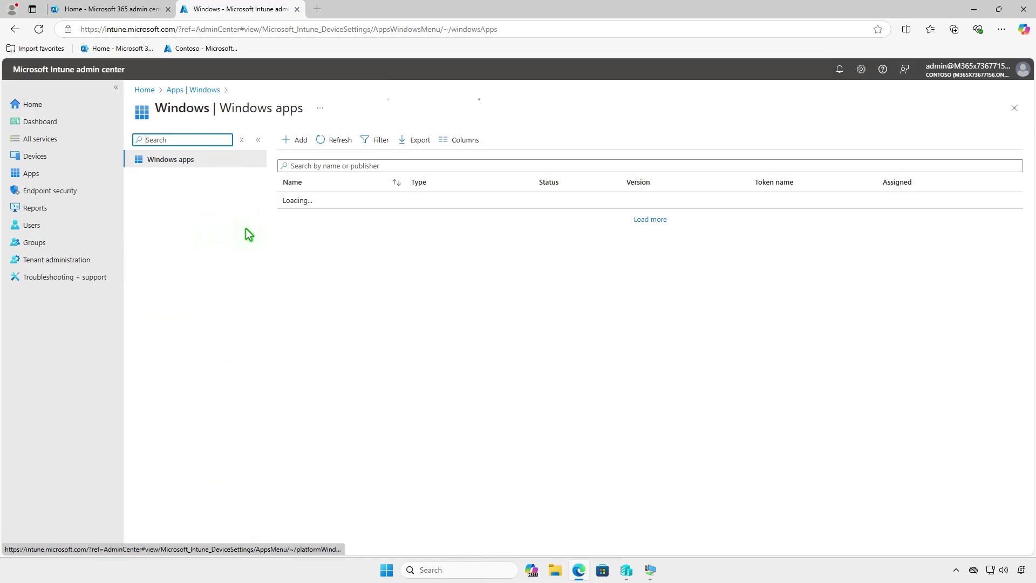
left_click(292, 144)
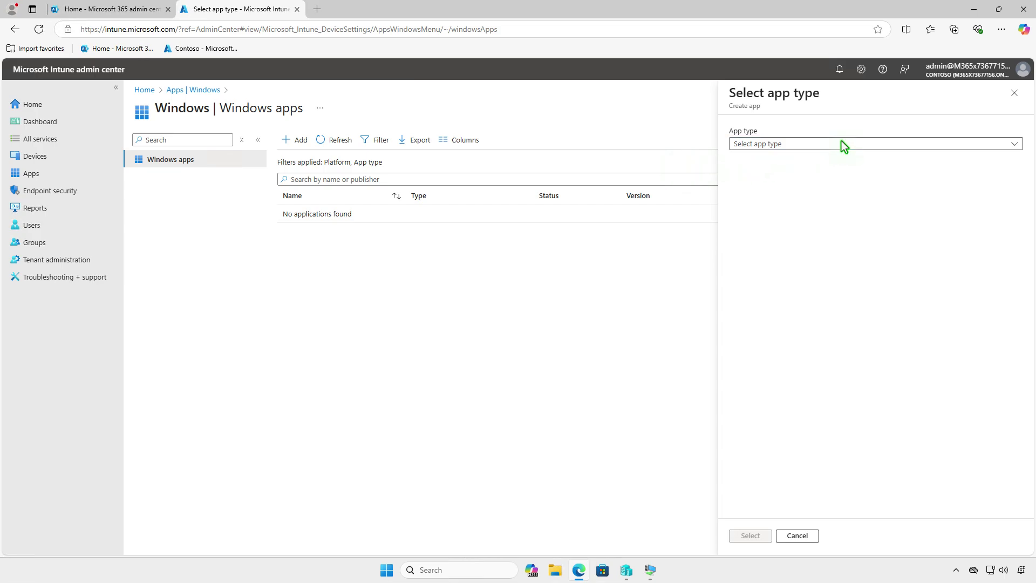
left_click(843, 144)
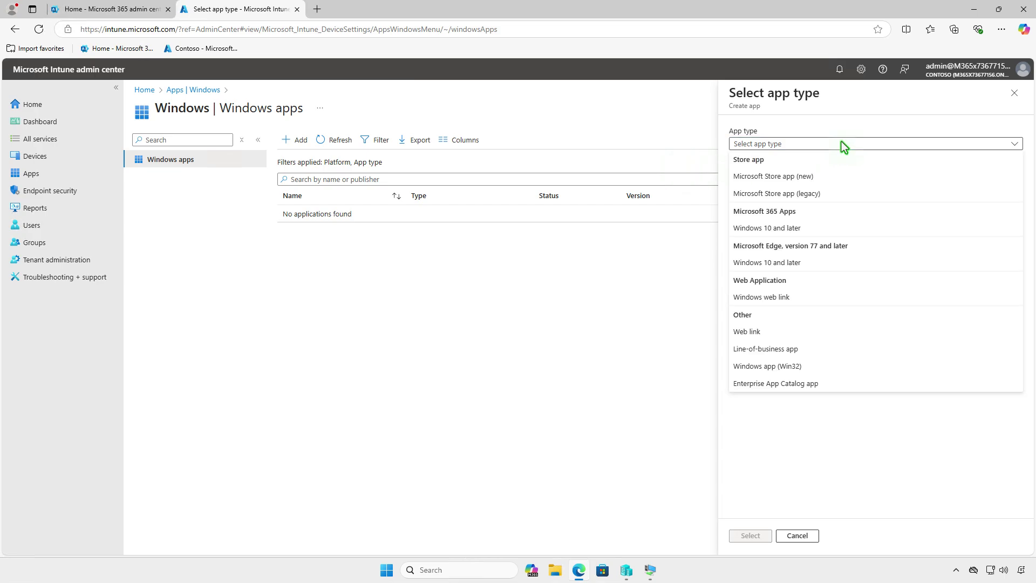
left_click(840, 176)
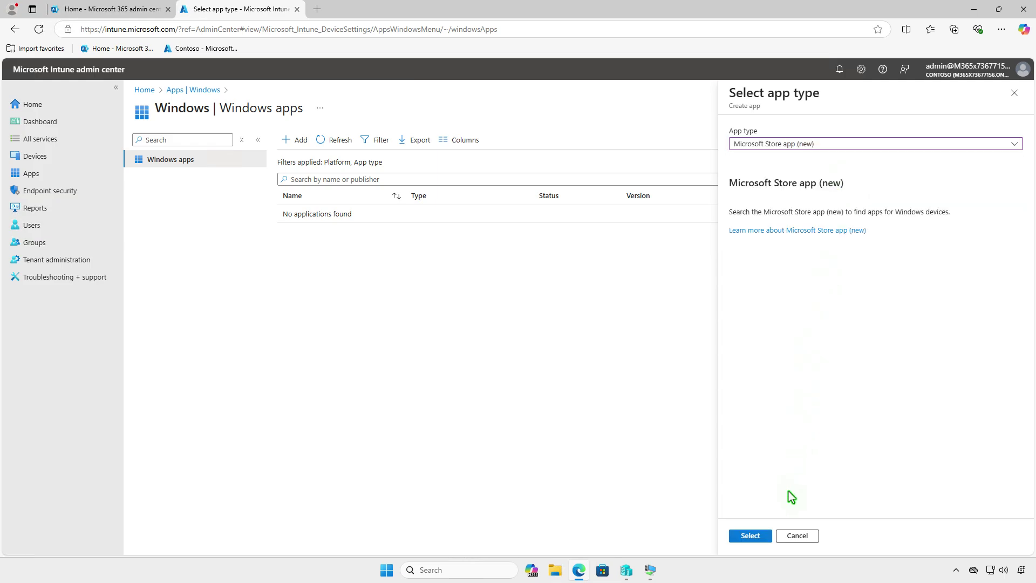
left_click(761, 535)
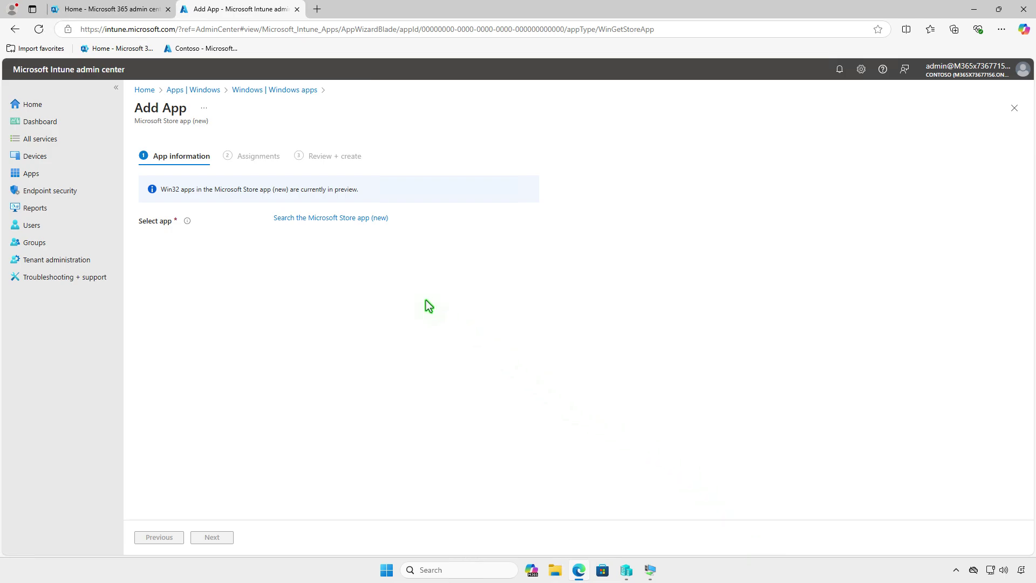
Search the Microsoft Store for 'power bi' and select Power BI Desktop
left_click(371, 221)
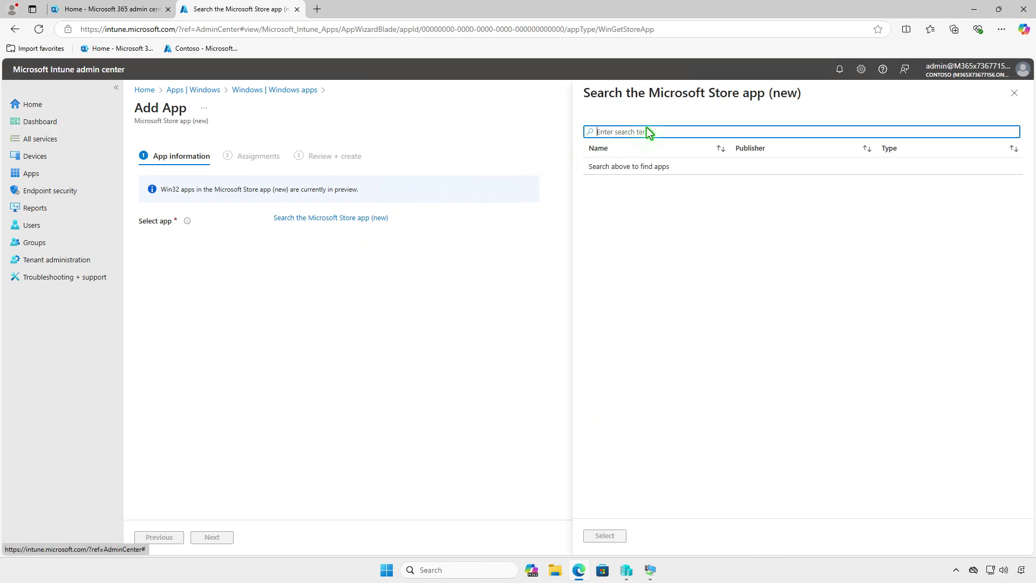
type("po")
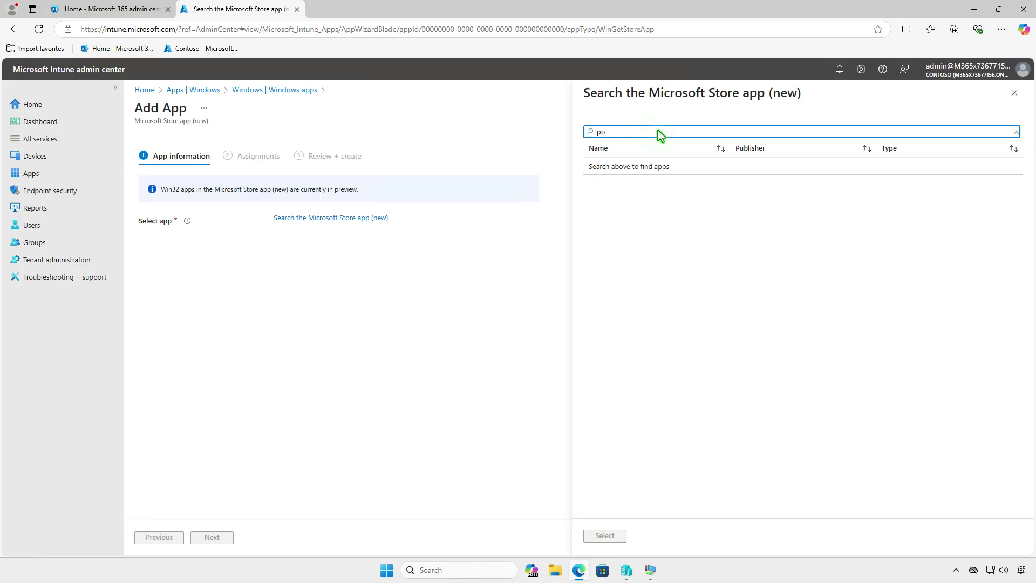
type("wer")
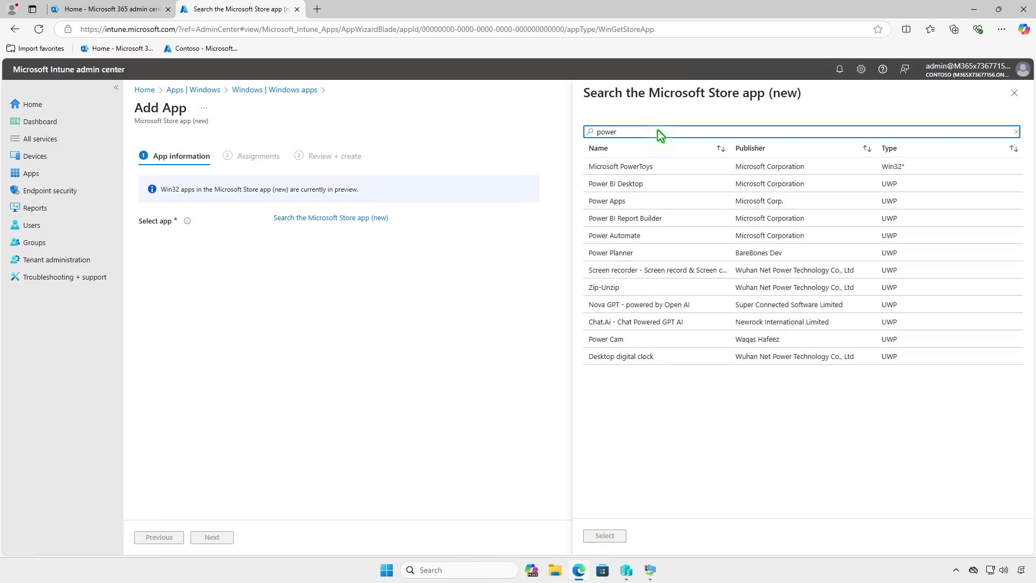
type(" bi")
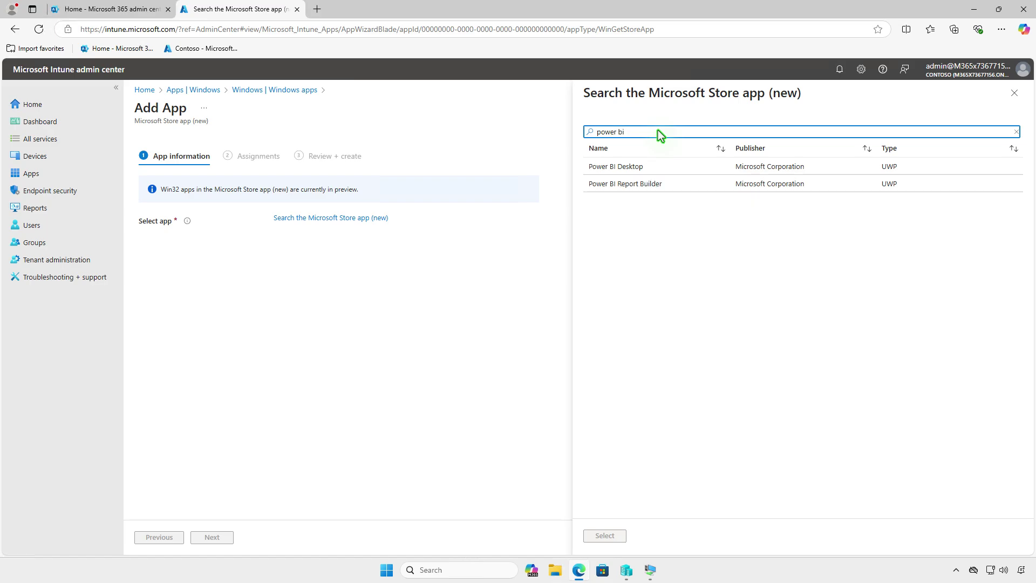
left_click(668, 162)
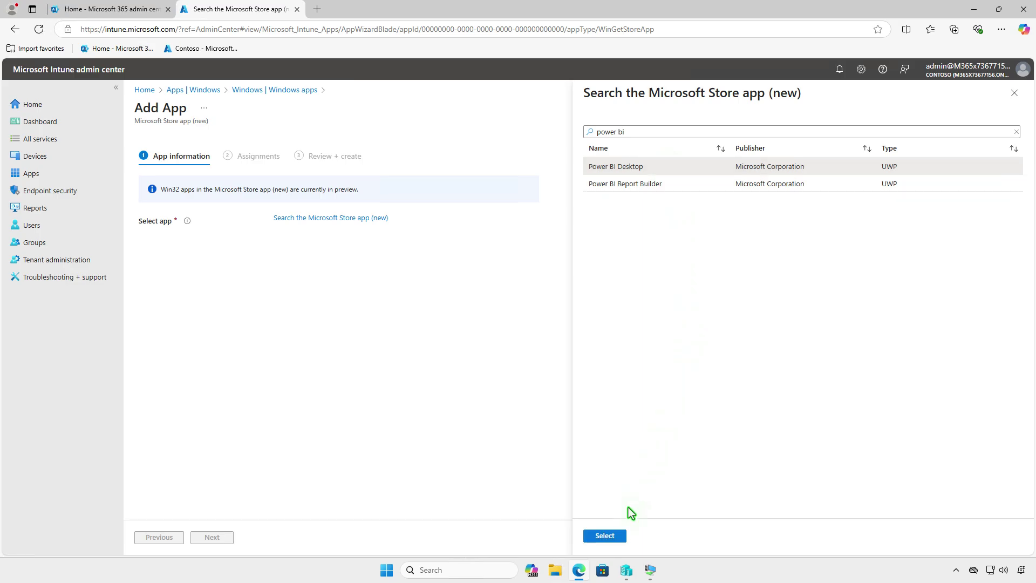
left_click(619, 535)
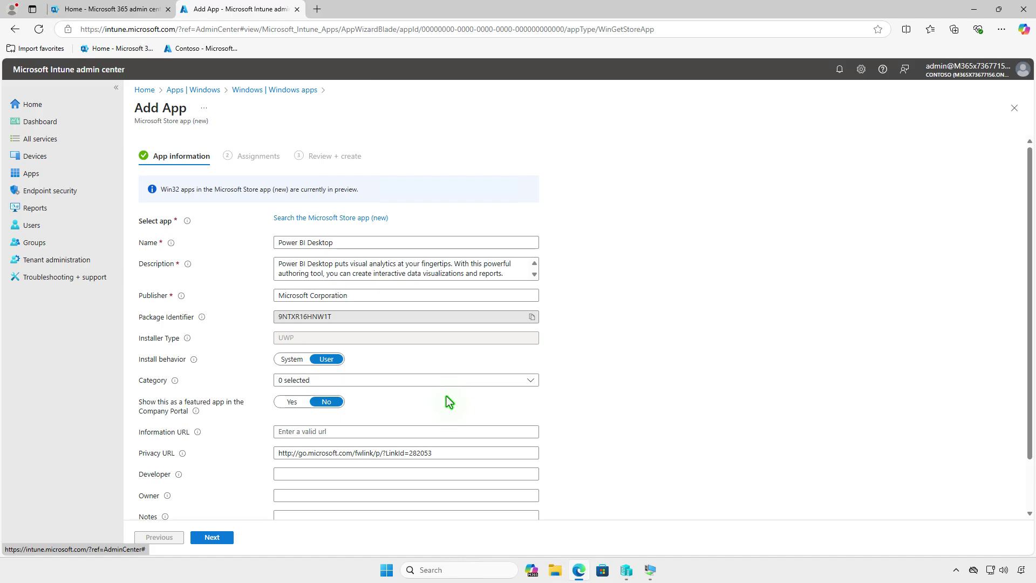
Set the Store app's install behavior to System
left_click(297, 360)
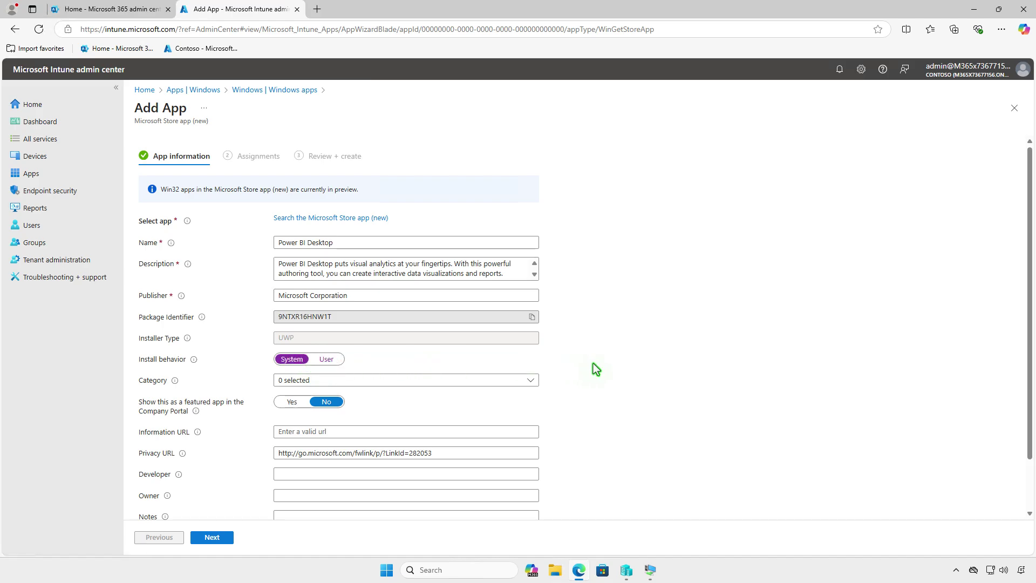
scroll(593, 365, "down", 2)
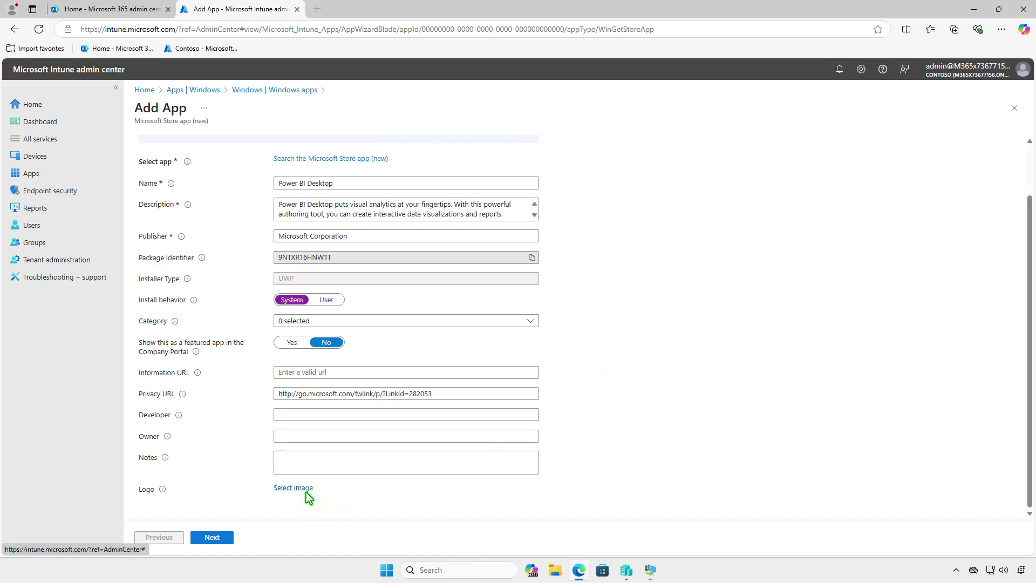
left_click(225, 541)
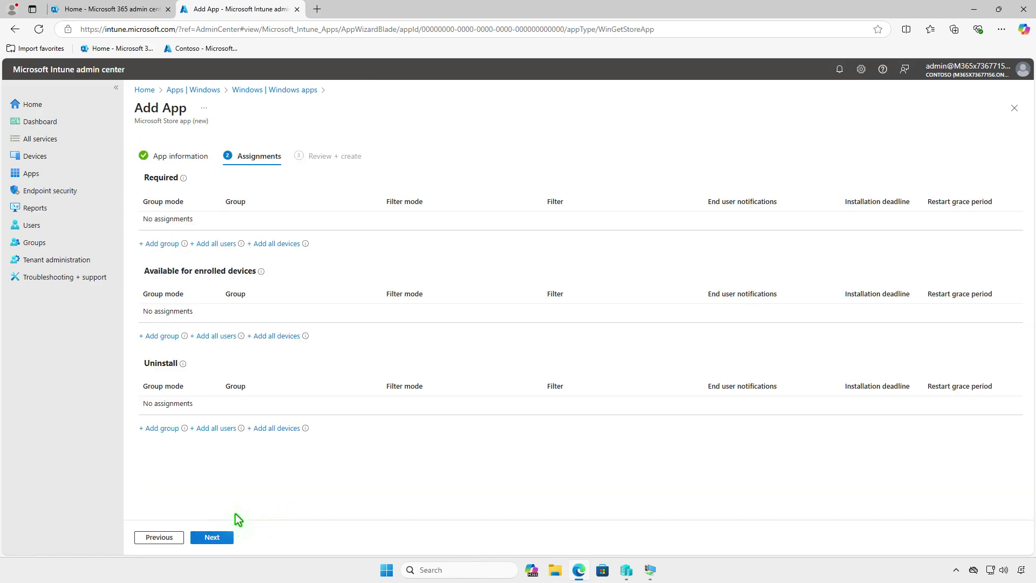
Assign the app as Required to Test_Devices, then review and create it
left_click(169, 245)
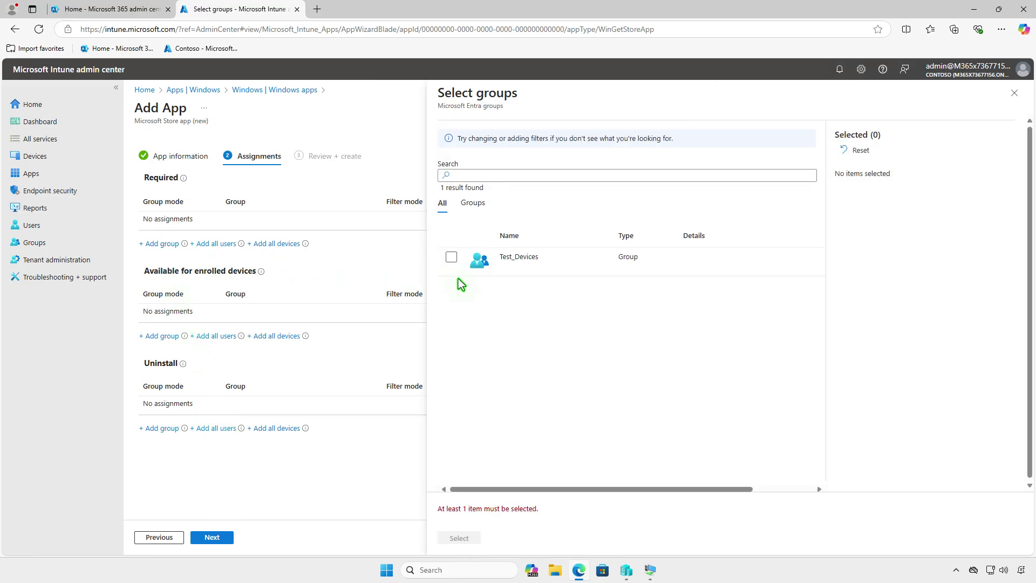
left_click(451, 257)
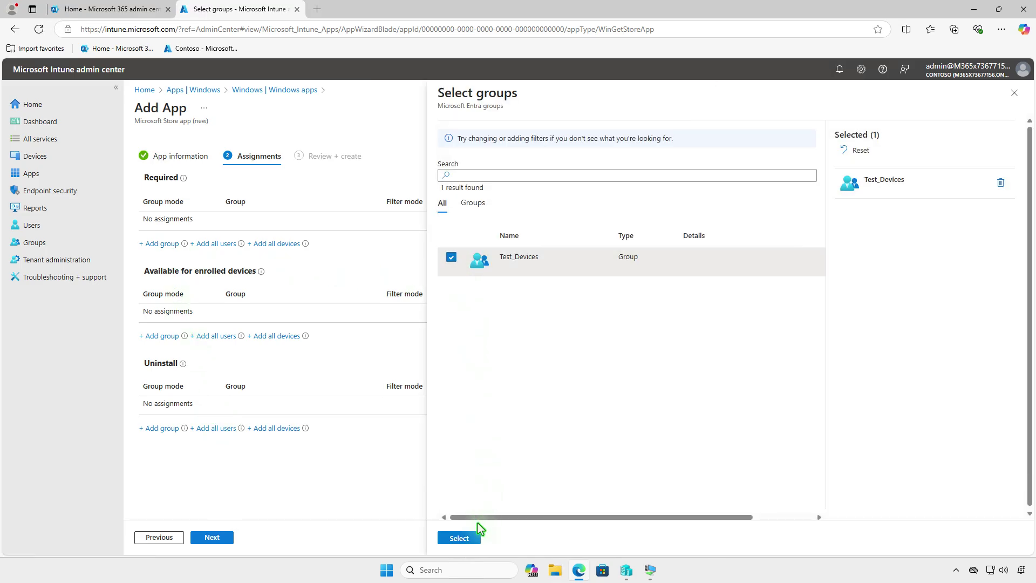
left_click(474, 537)
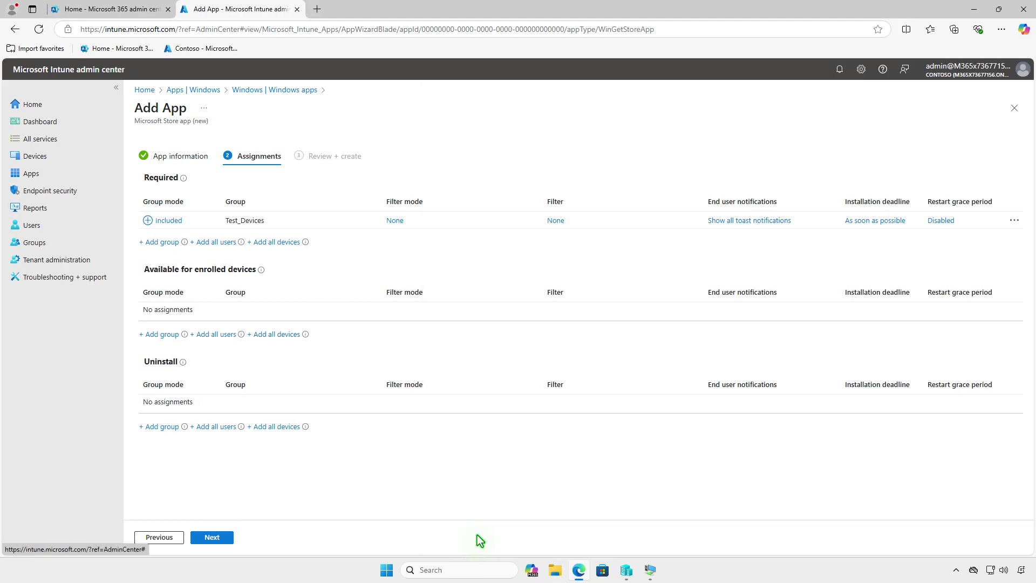
left_click(225, 535)
left_click(224, 536)
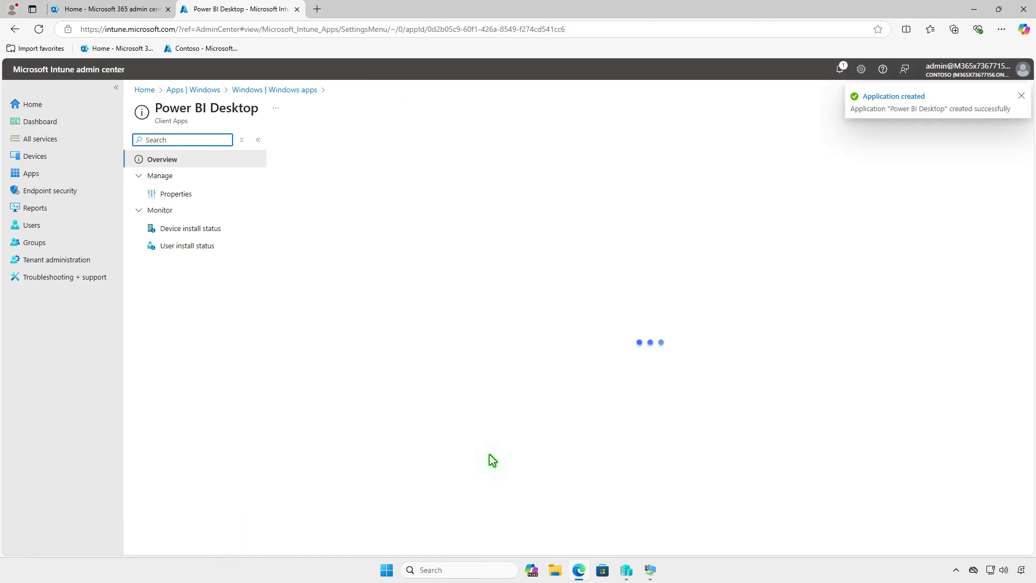
Sync the WIN10 VM from Company Portal settings
left_click(974, 9)
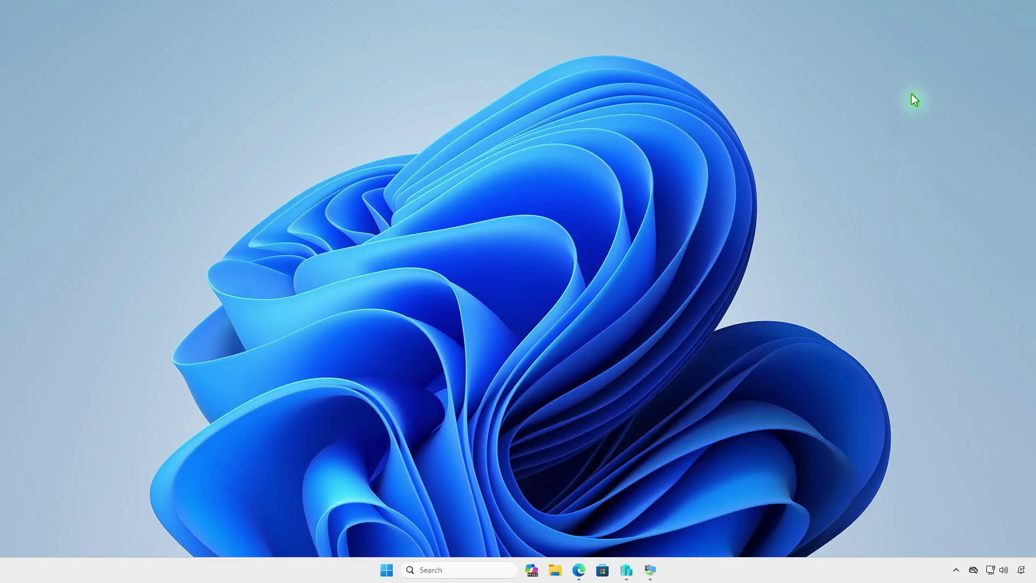
left_click(650, 569)
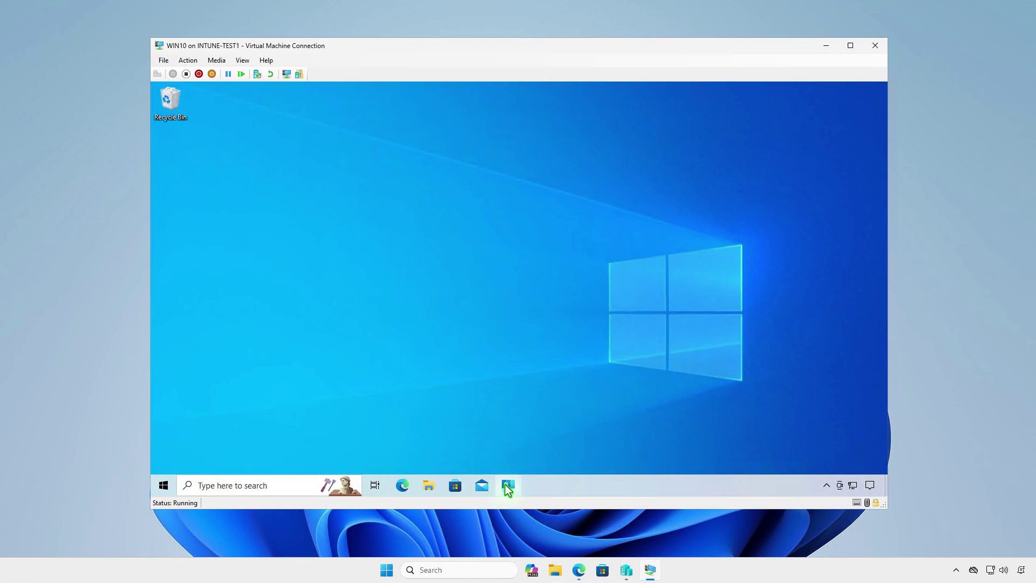
left_click(506, 485)
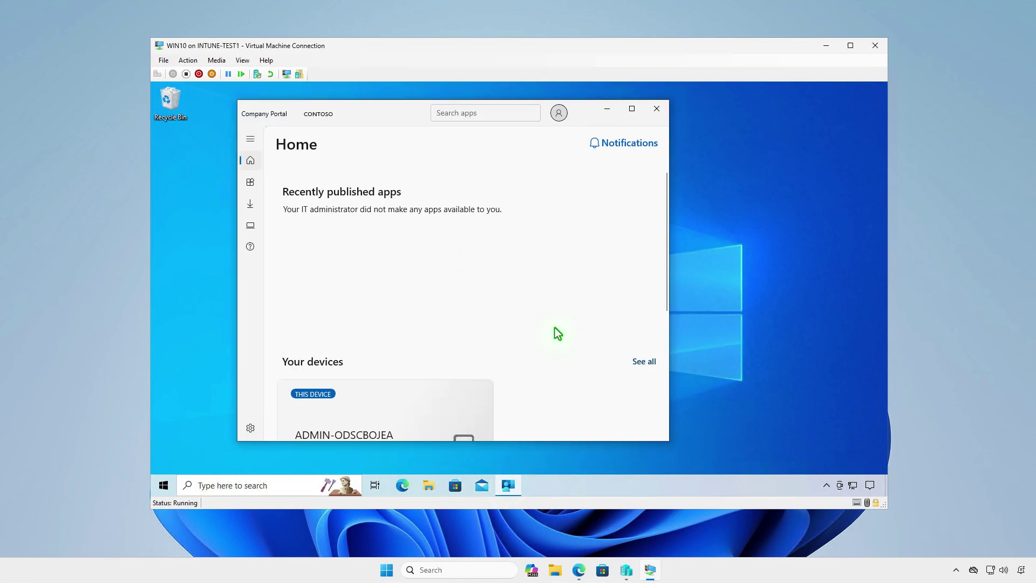
left_click(257, 430)
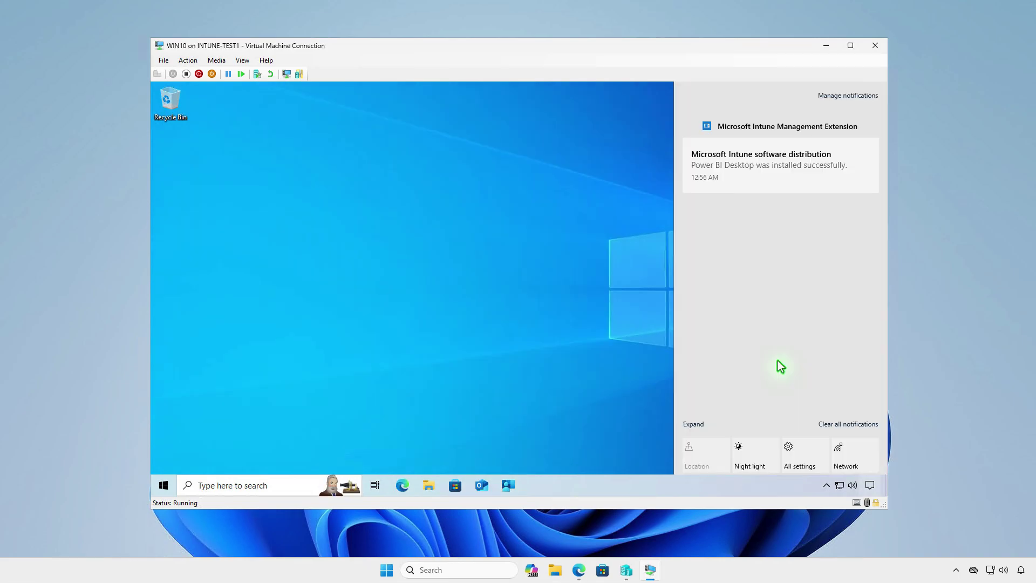
left_click(555, 359)
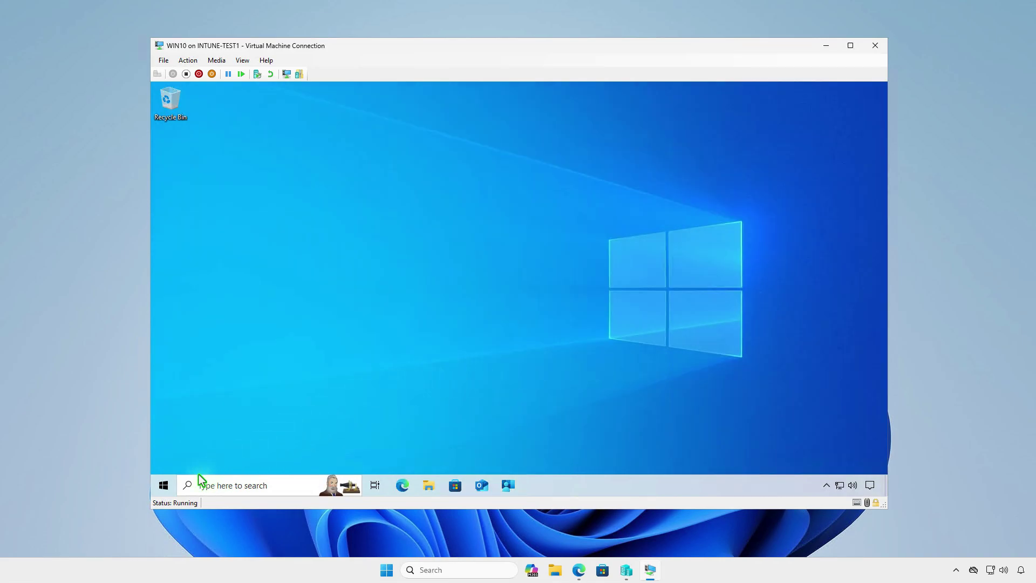
Check Apps and Features in the VM for the Power BI Desktop (Microsoft Corporation) entry
right_click(163, 485)
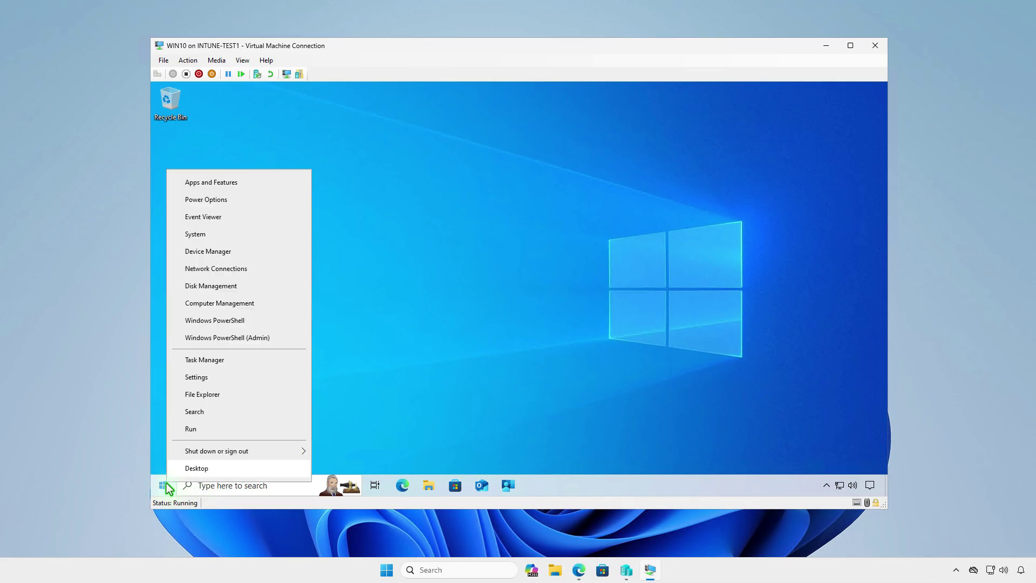
left_click(226, 183)
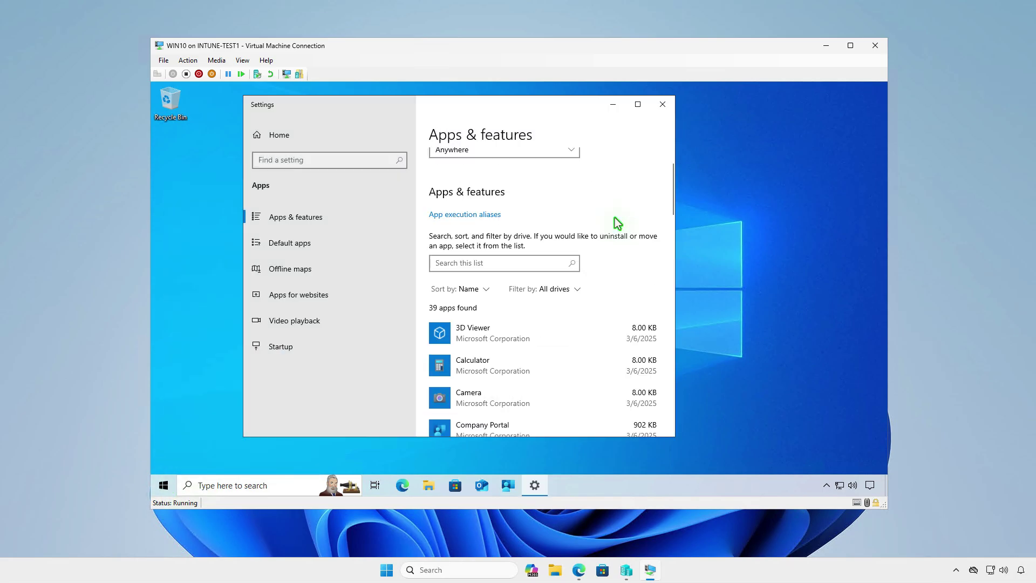
scroll(586, 342, "down", 5)
scroll(586, 341, "down", 3)
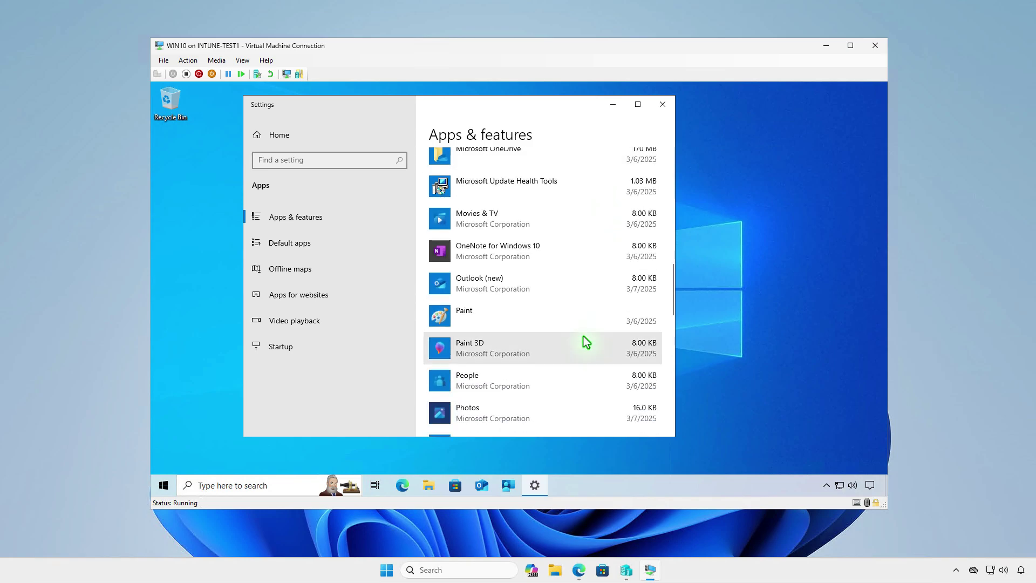
scroll(586, 342, "down", 2)
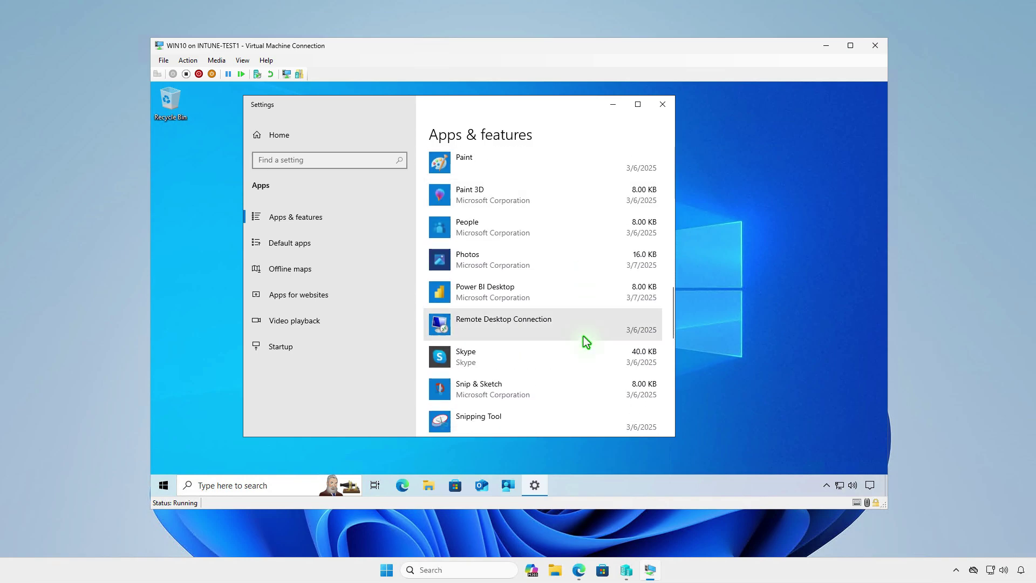
left_click(572, 298)
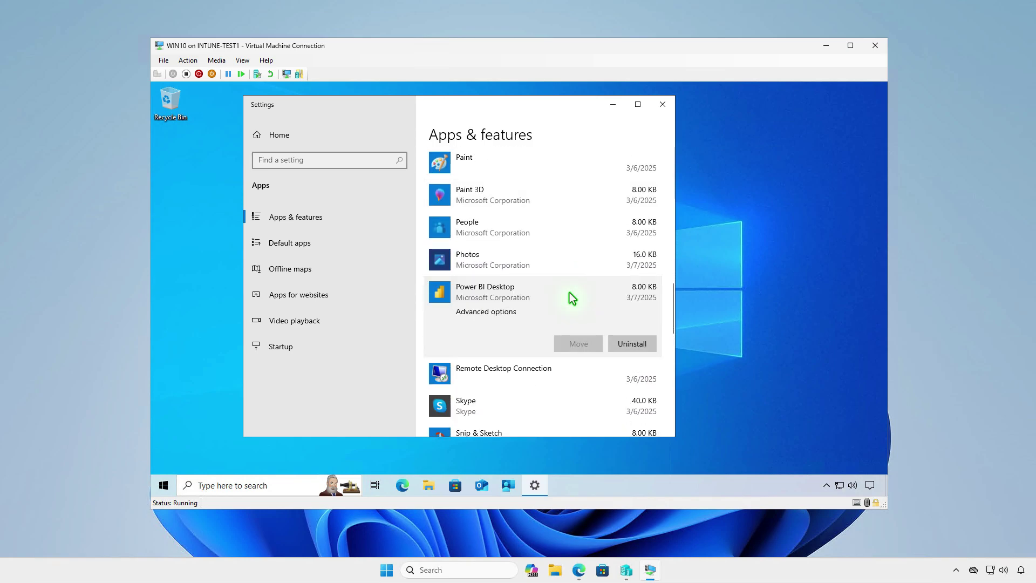